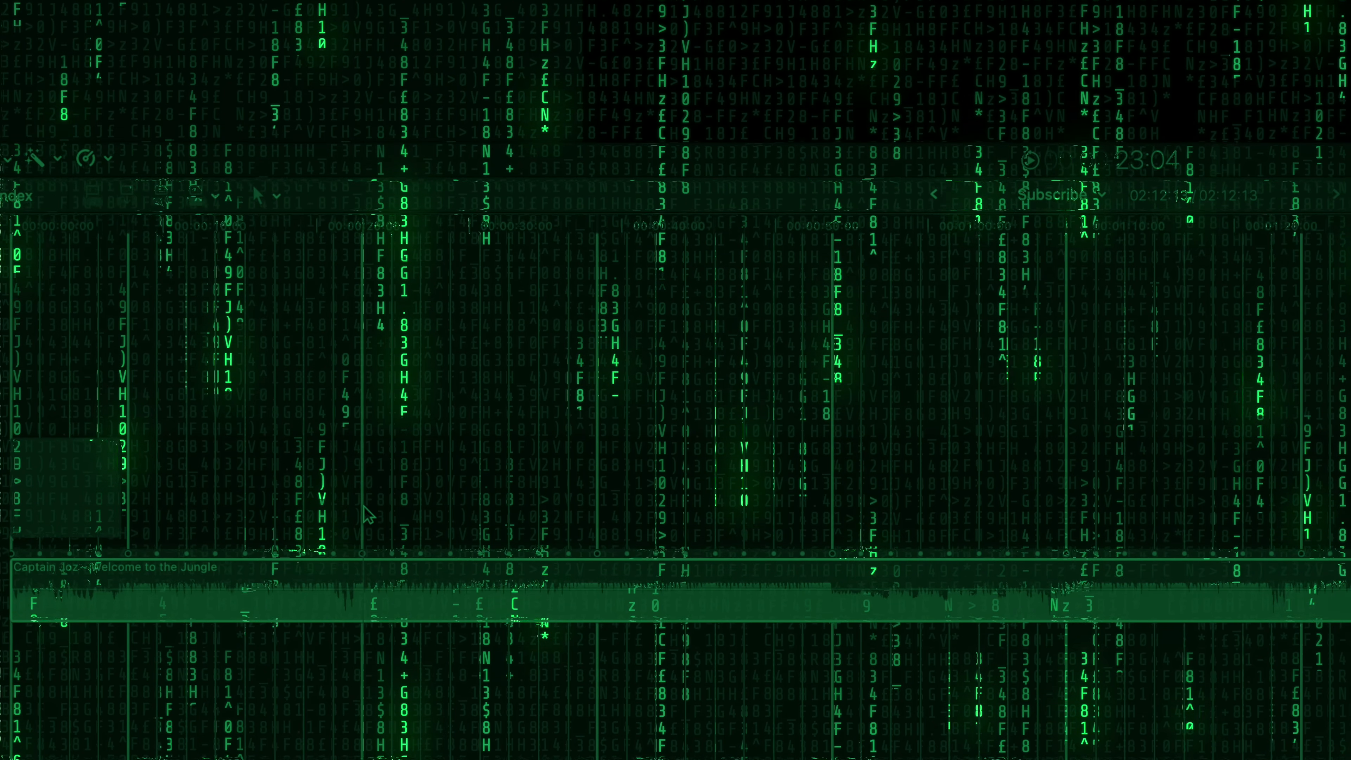
Play the music-video edit from about 31 seconds to review its cuts and lyric titles against the beat grid.
scroll(364, 505, "up", 5)
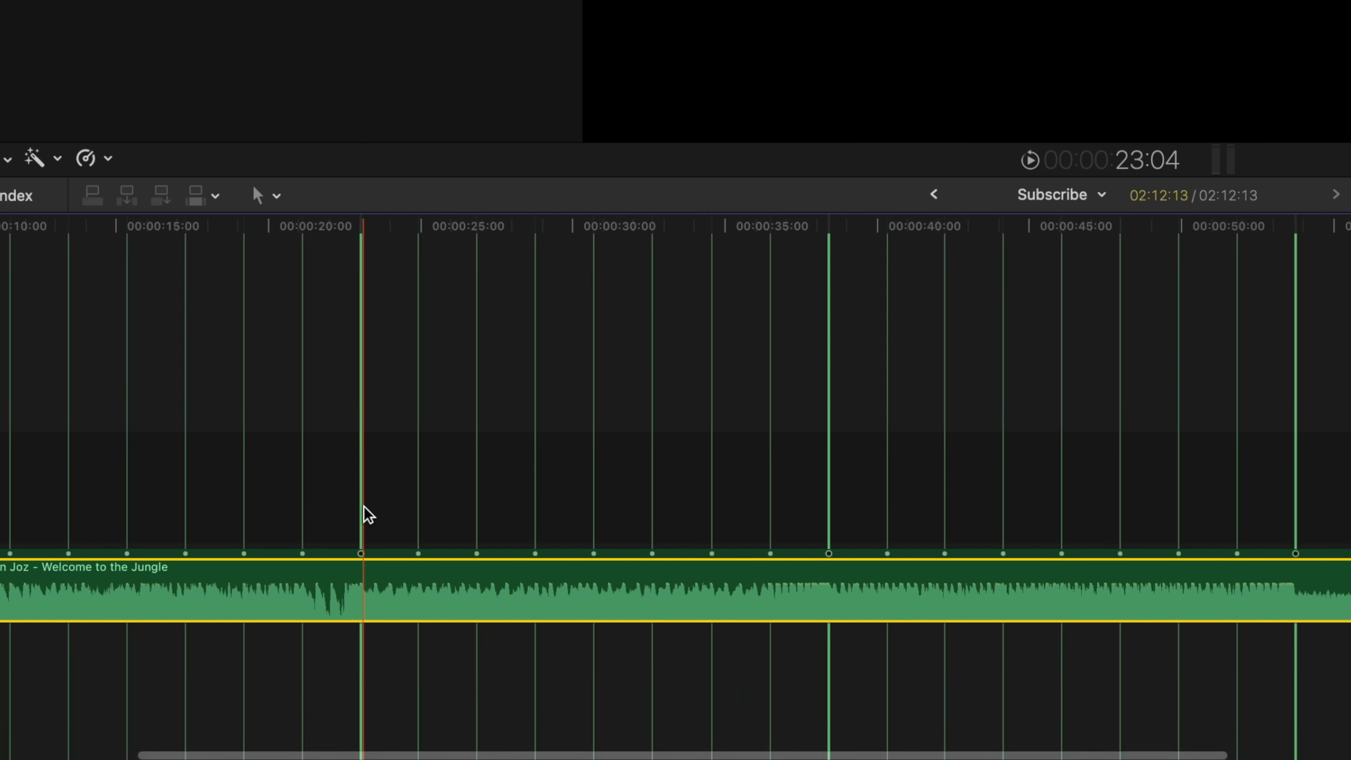
scroll(363, 506, "left", 5)
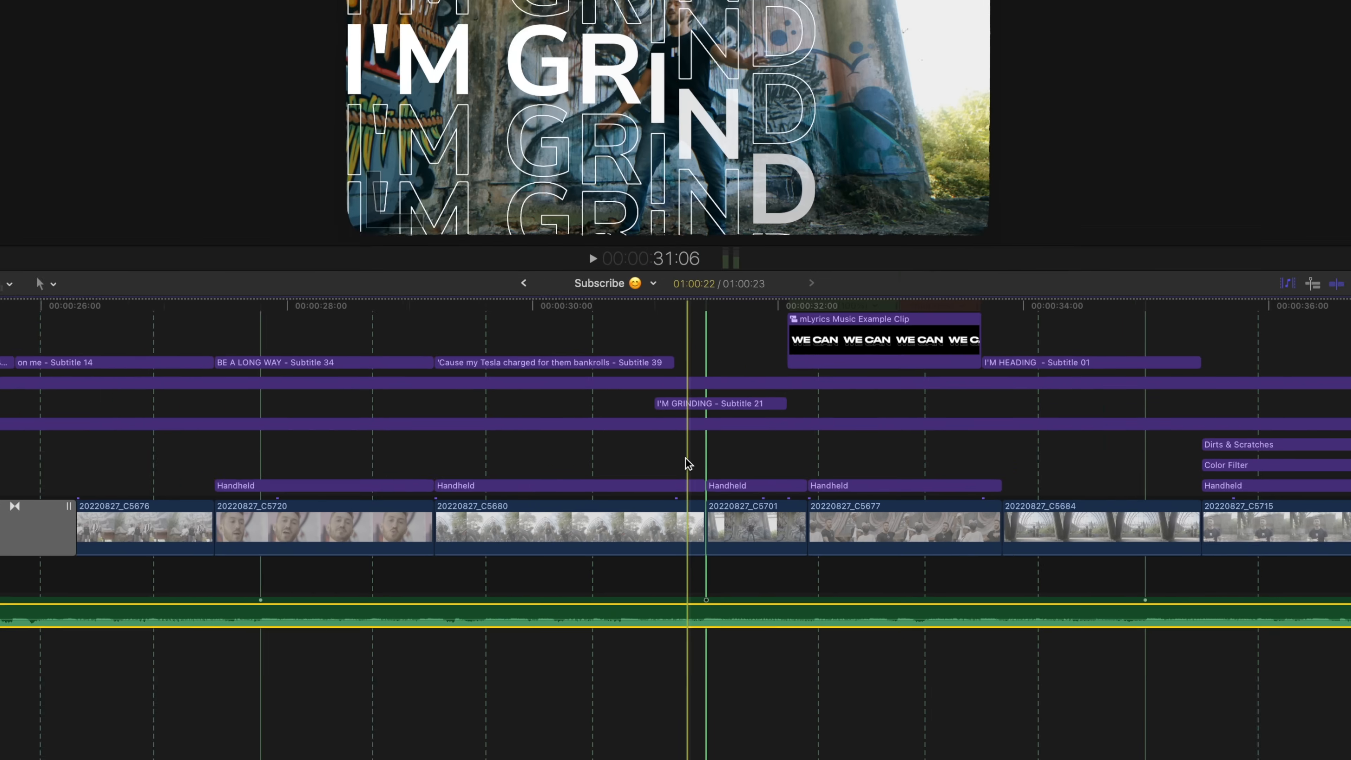
key("space")
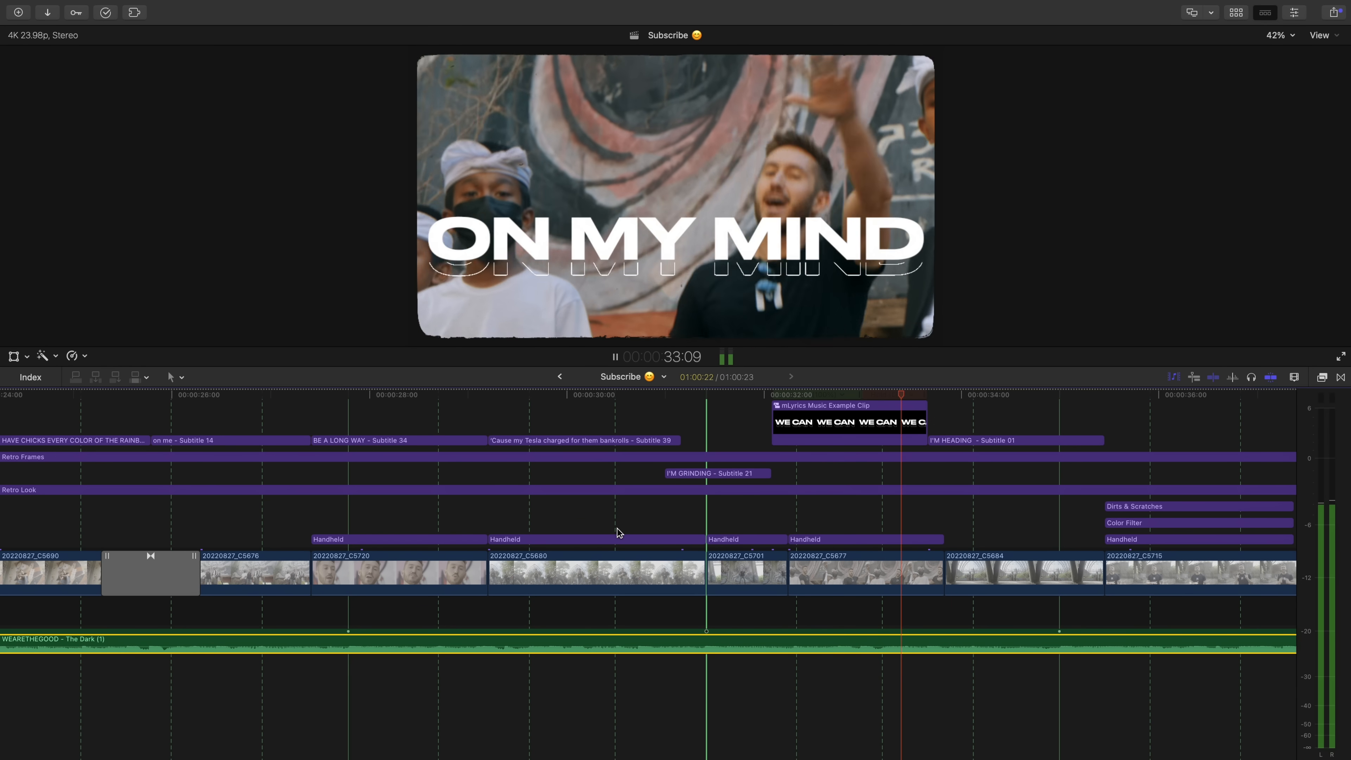
key("space")
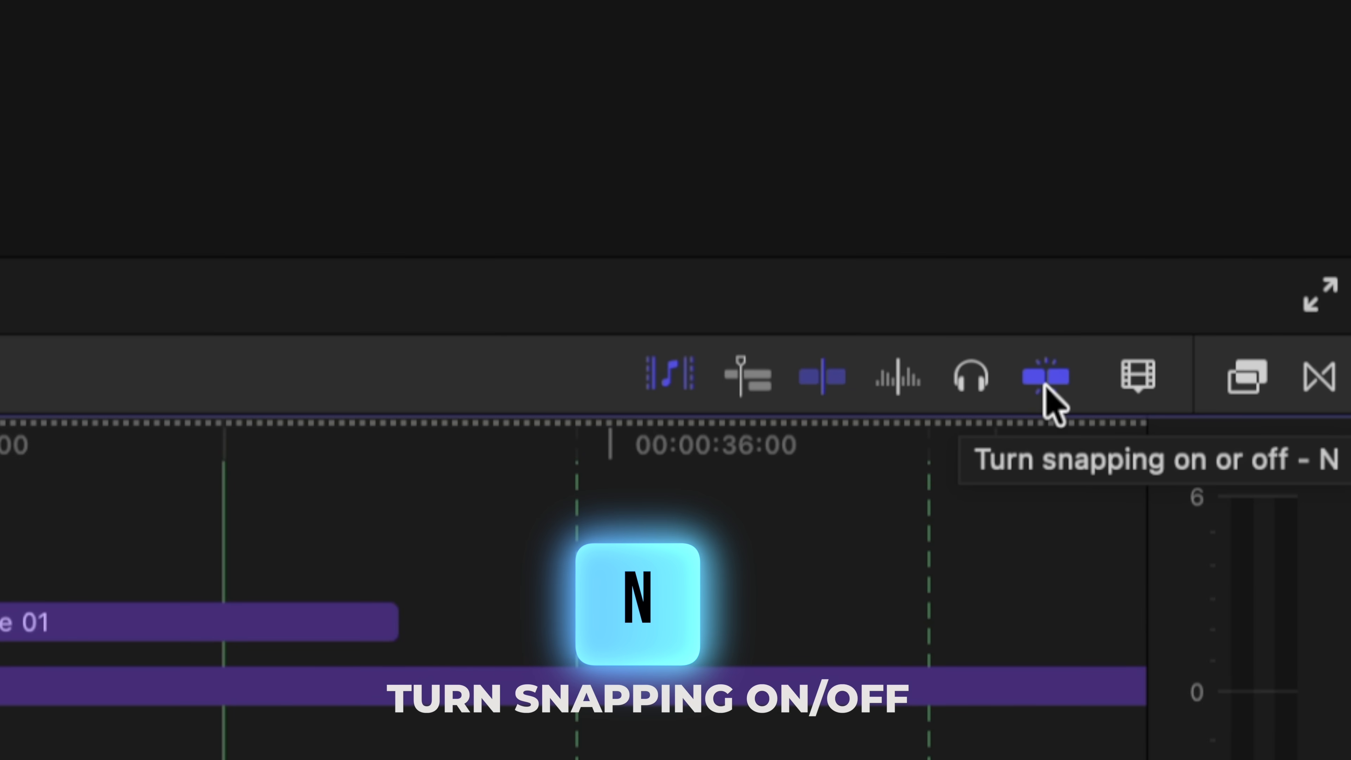
Enable beat detection on the WEARETHEGOOD - The Dark (1) music clip.
left_click(1044, 387)
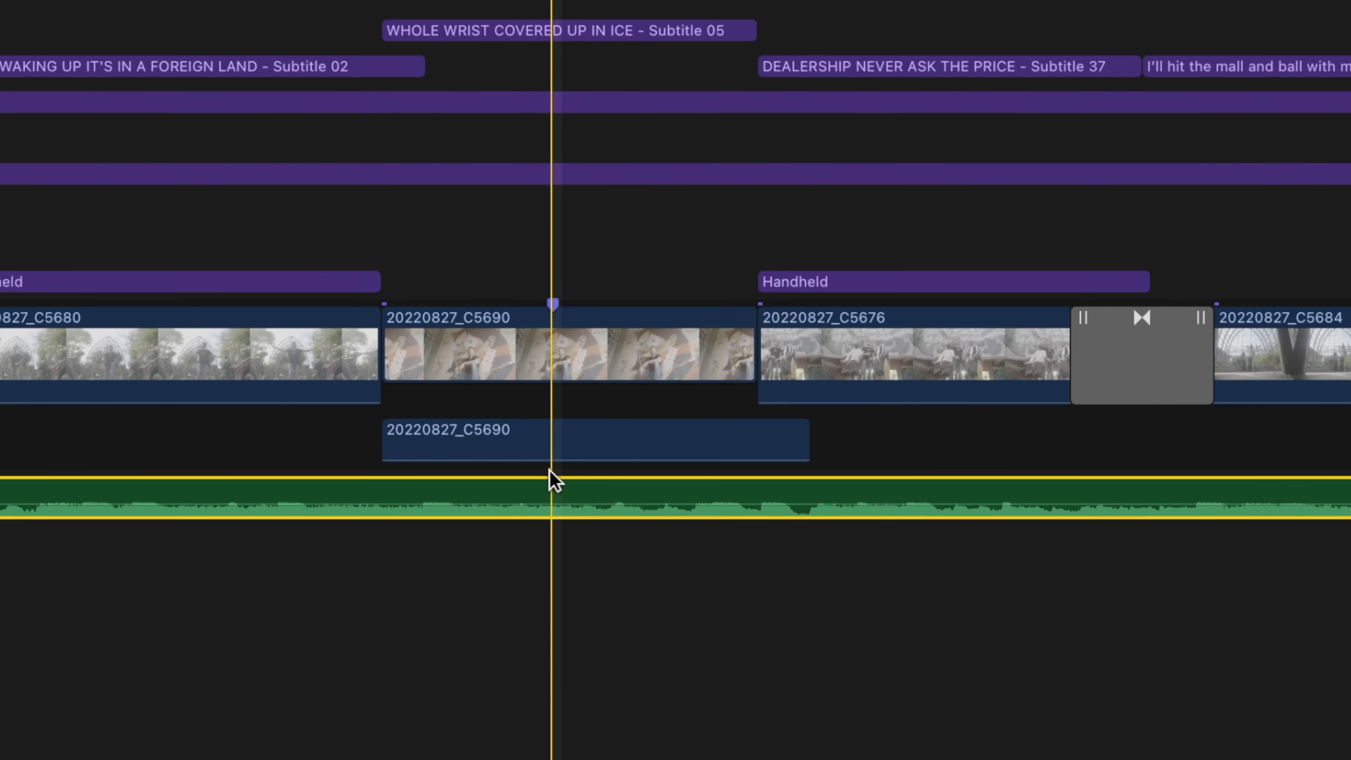
left_click(690, 635)
right_click(509, 457)
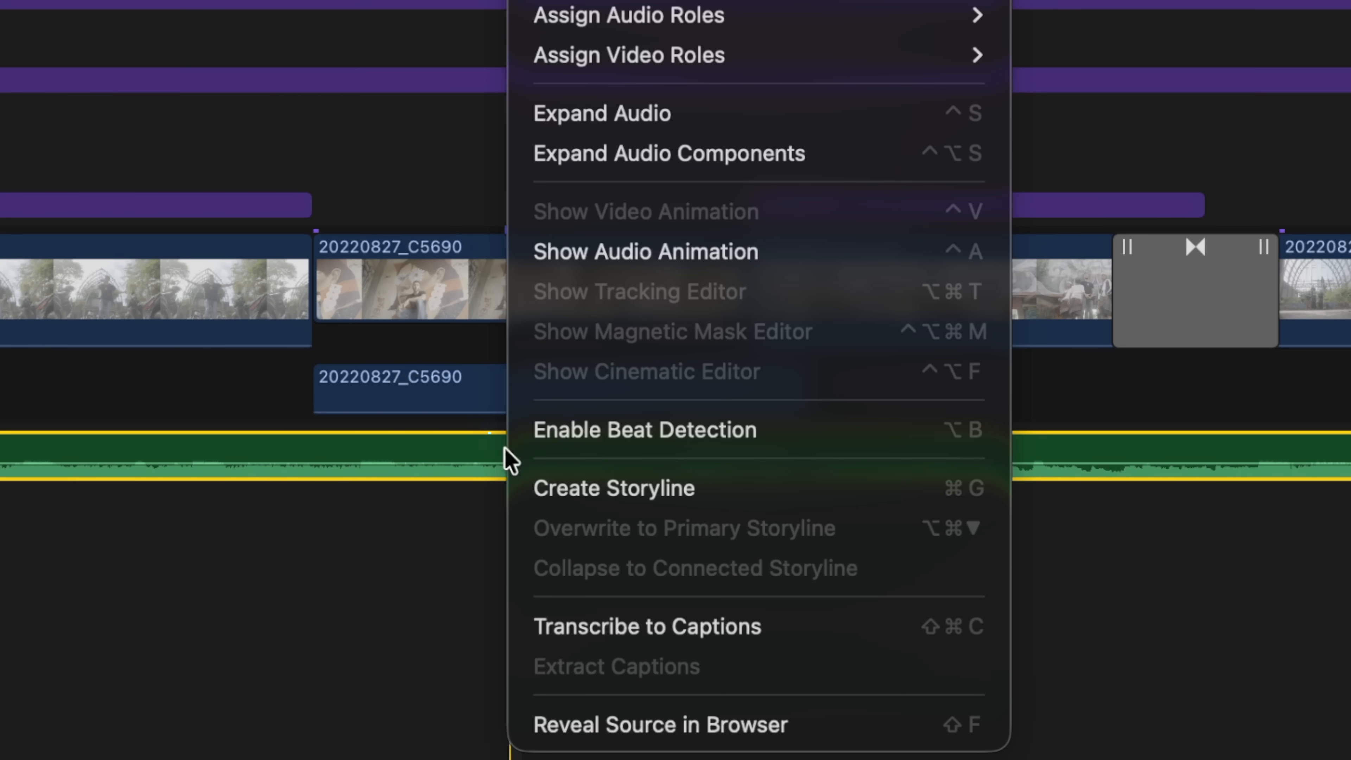
left_click(652, 442)
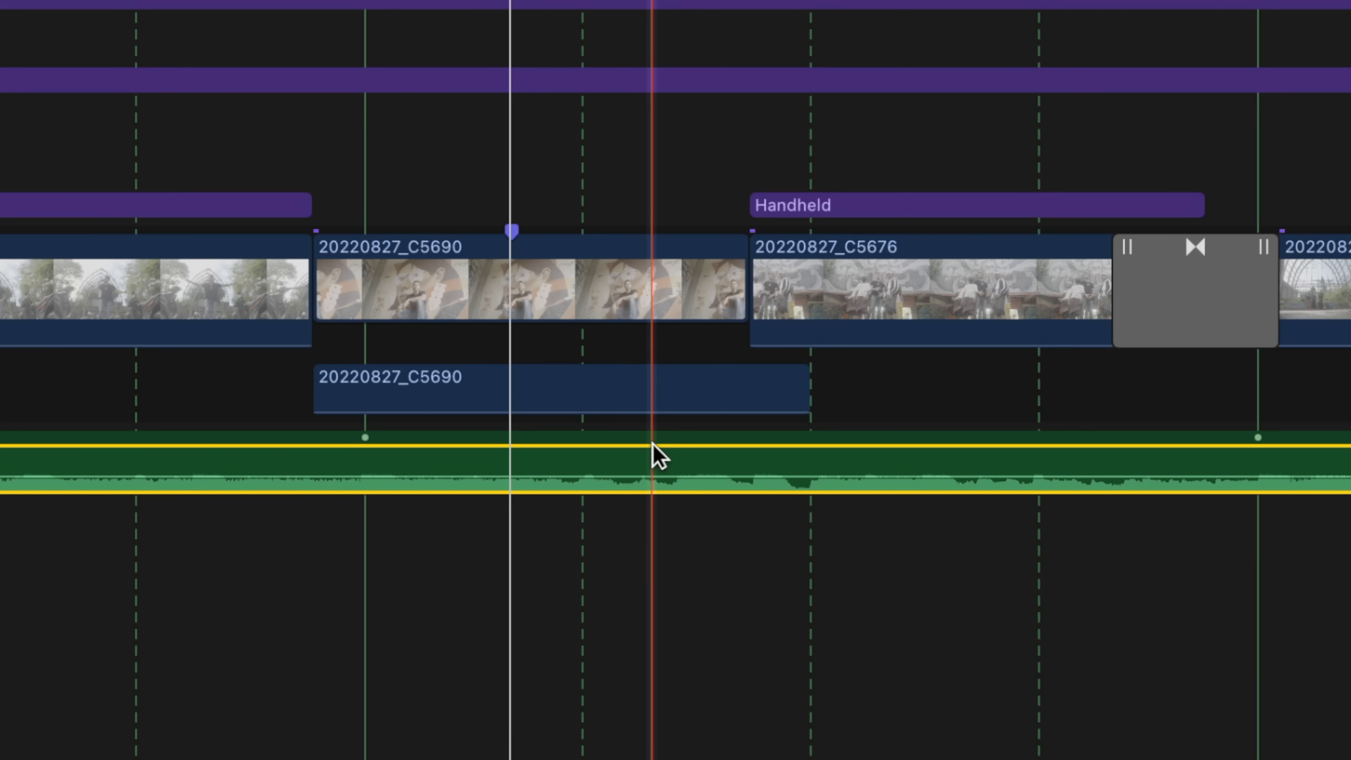
Switch beat detection off and on again for the same music clip.
key("alt+b")
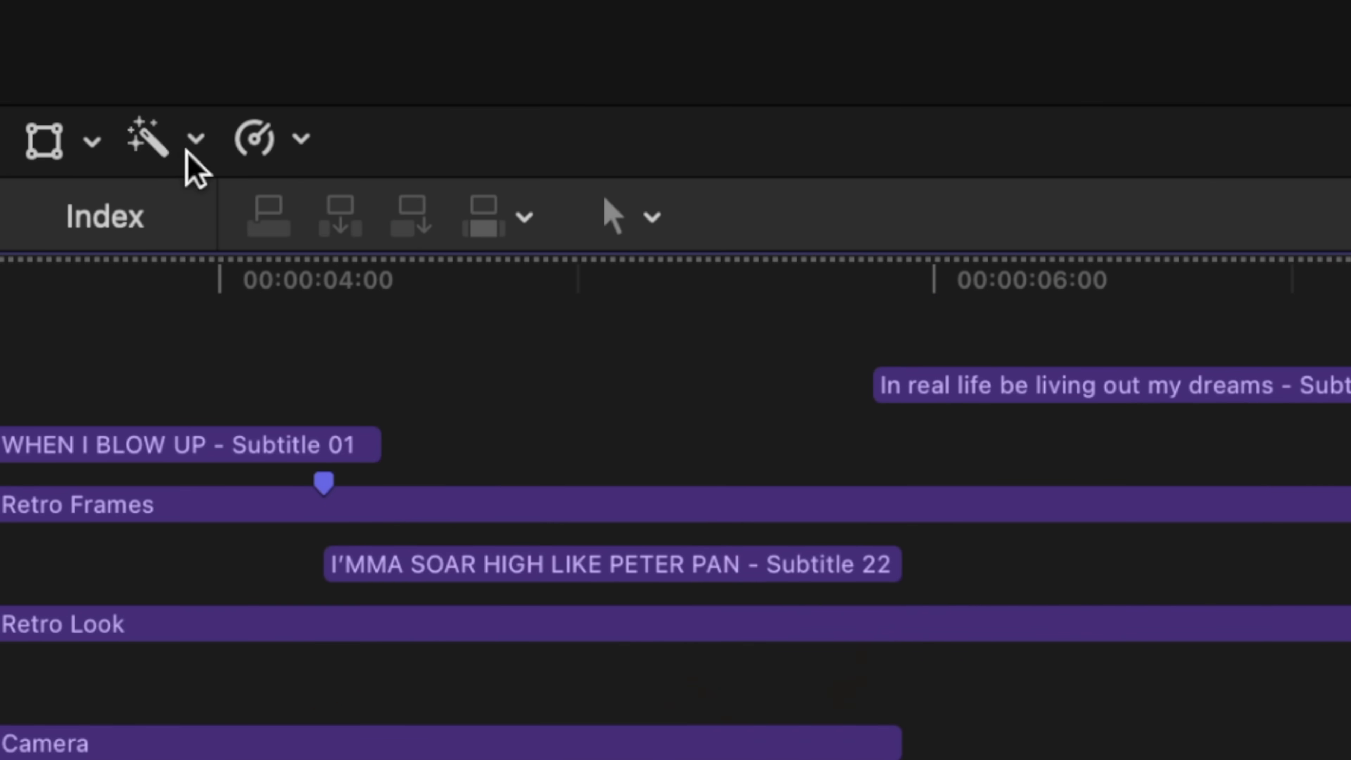
left_click(182, 148)
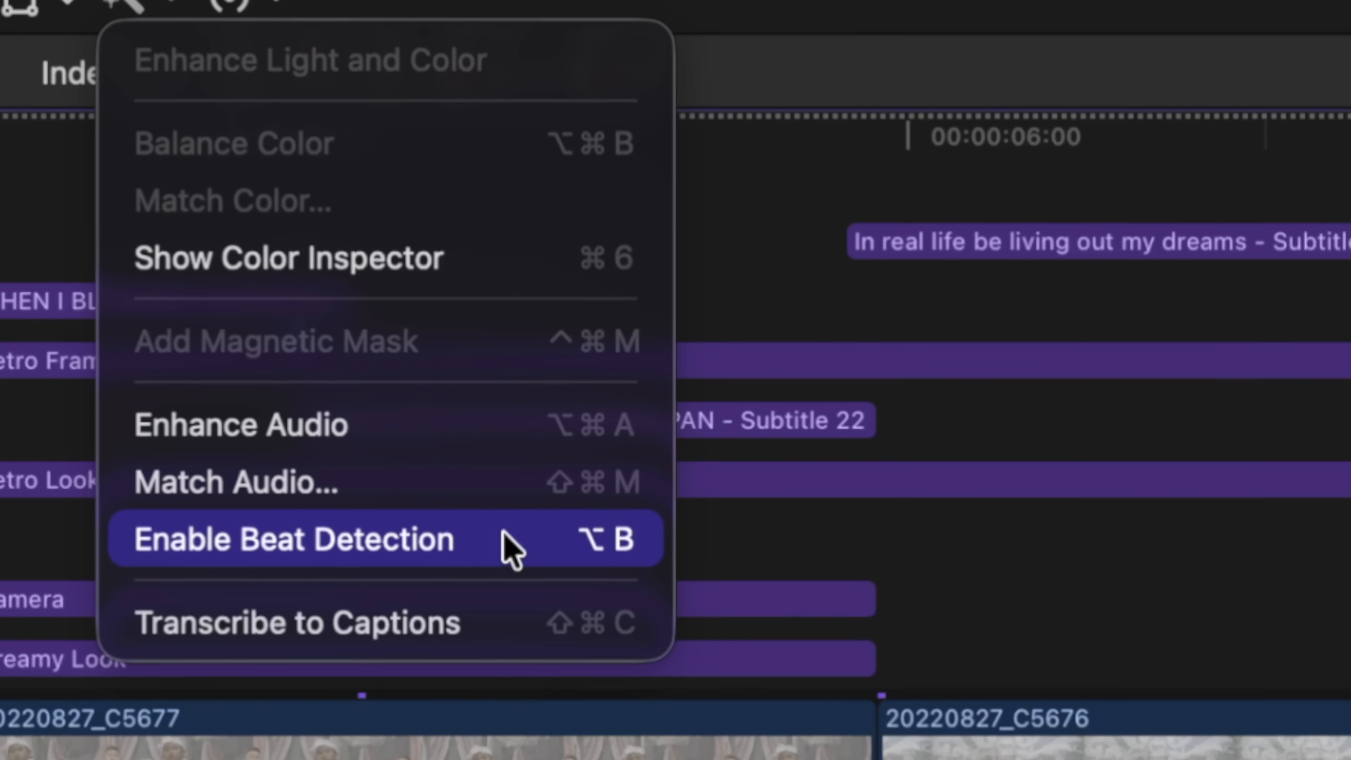
left_click(617, 684)
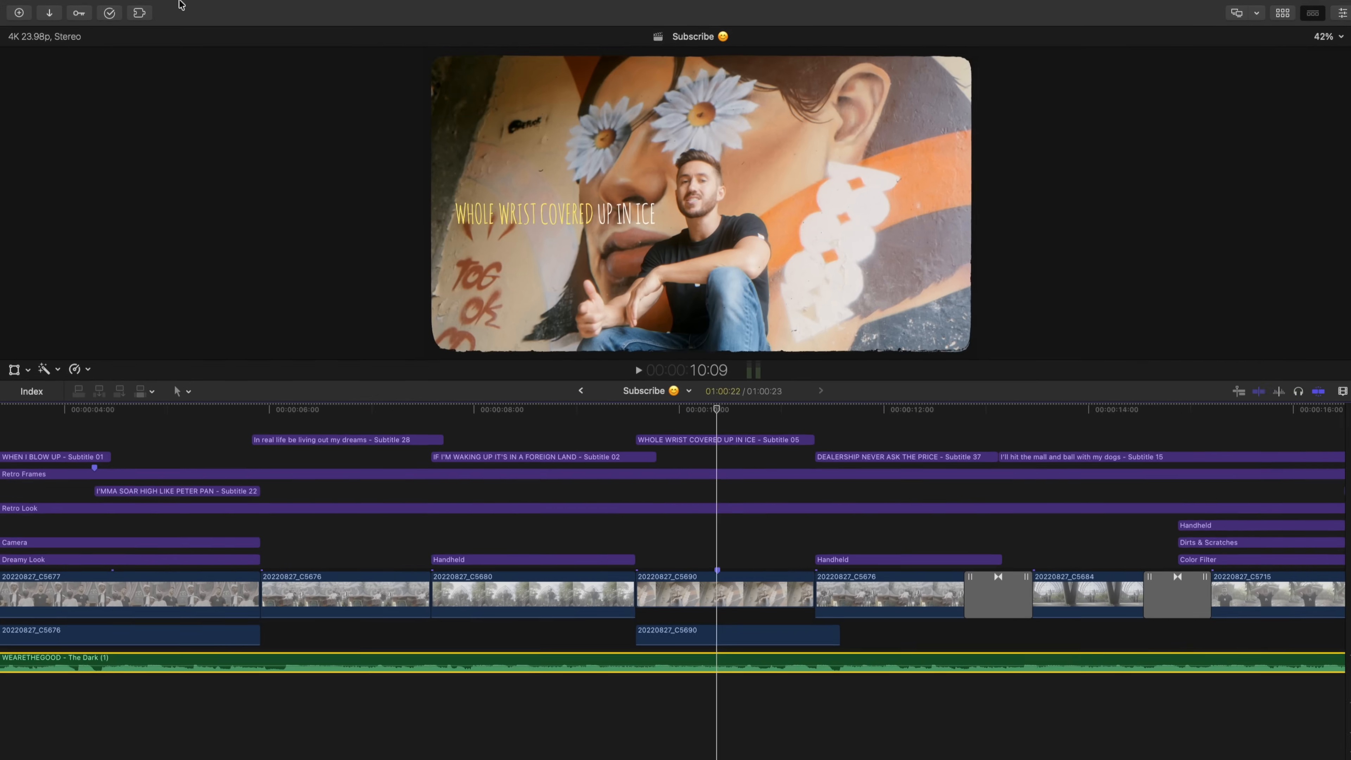
left_click(460, 20)
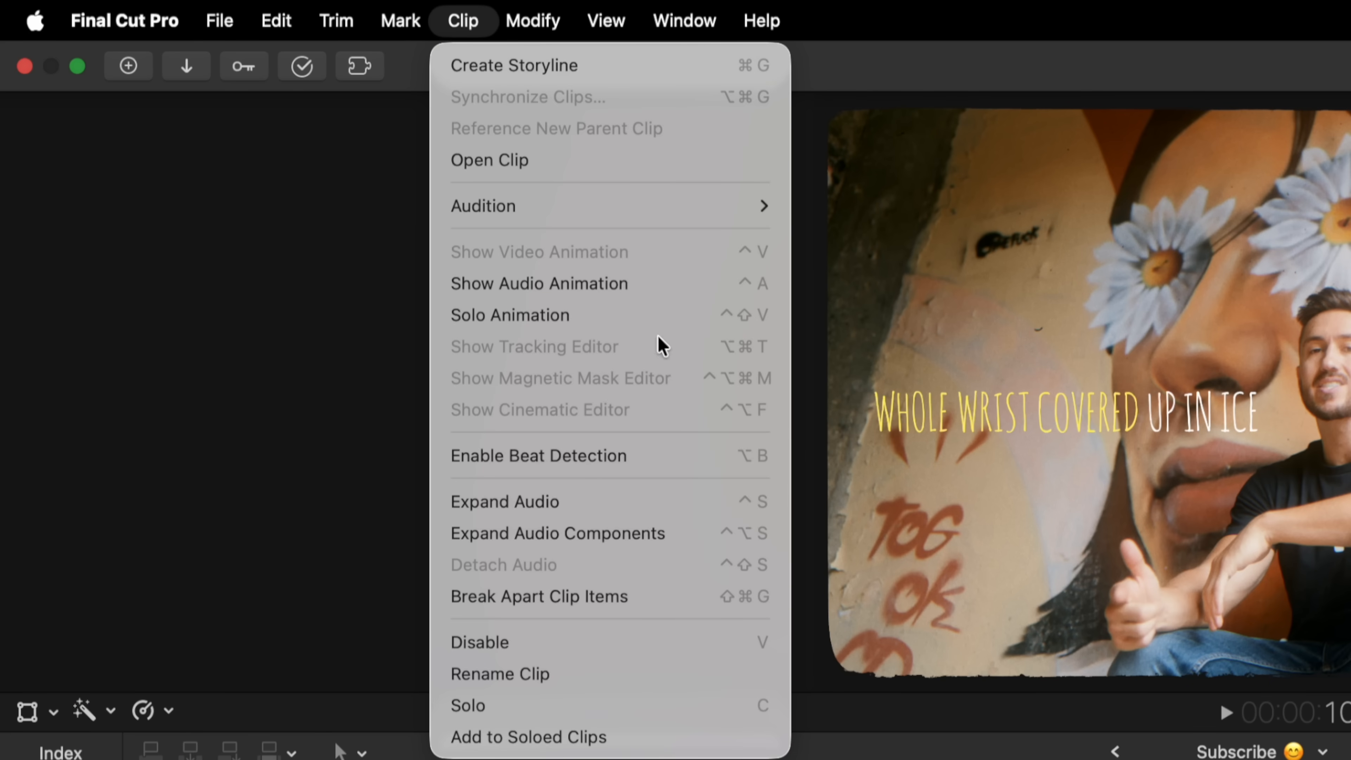
left_click(638, 453)
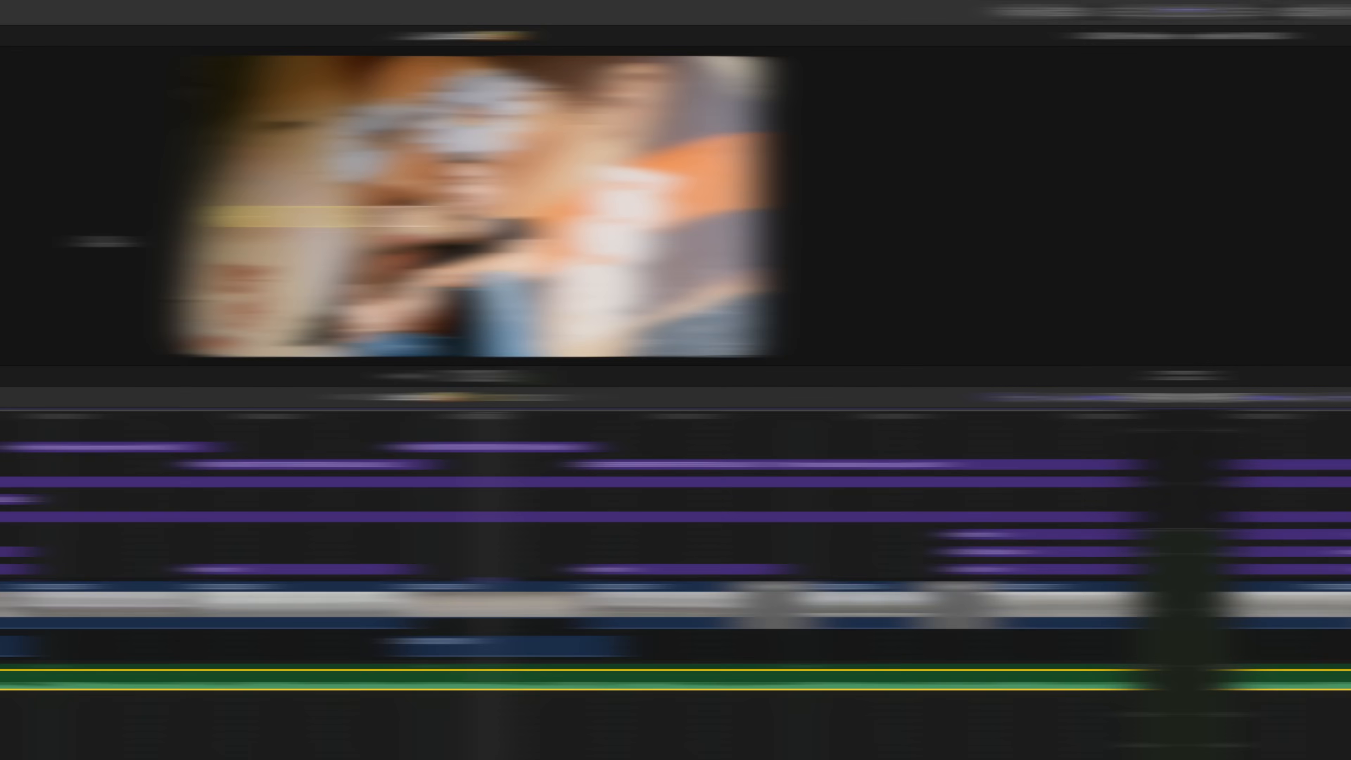
Turn off beat detection on the Africa and Vitamin by Spectrum clips, leaving the other songs' beat grids on.
right_click(301, 630)
left_click(301, 628)
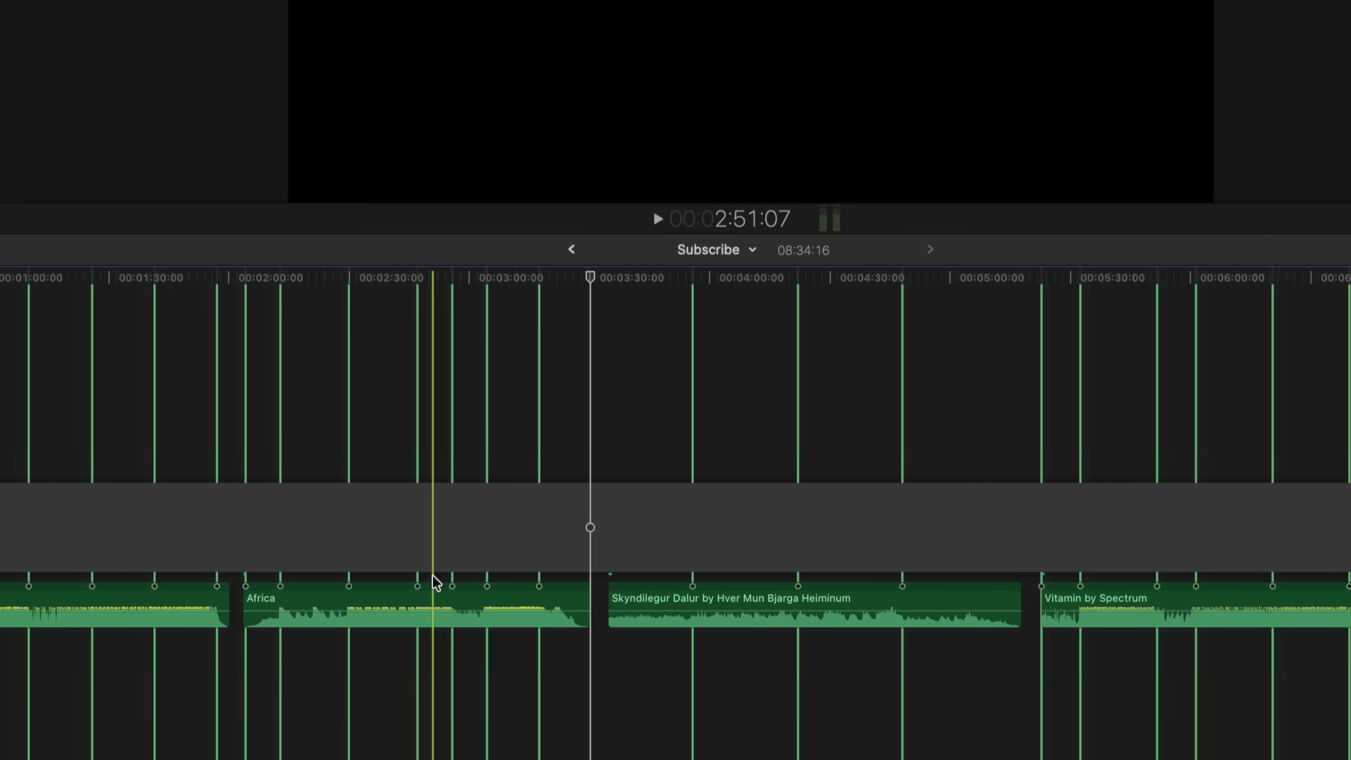
left_click(463, 638)
key("ctrl+b")
left_click(1191, 585)
key("ctrl+b")
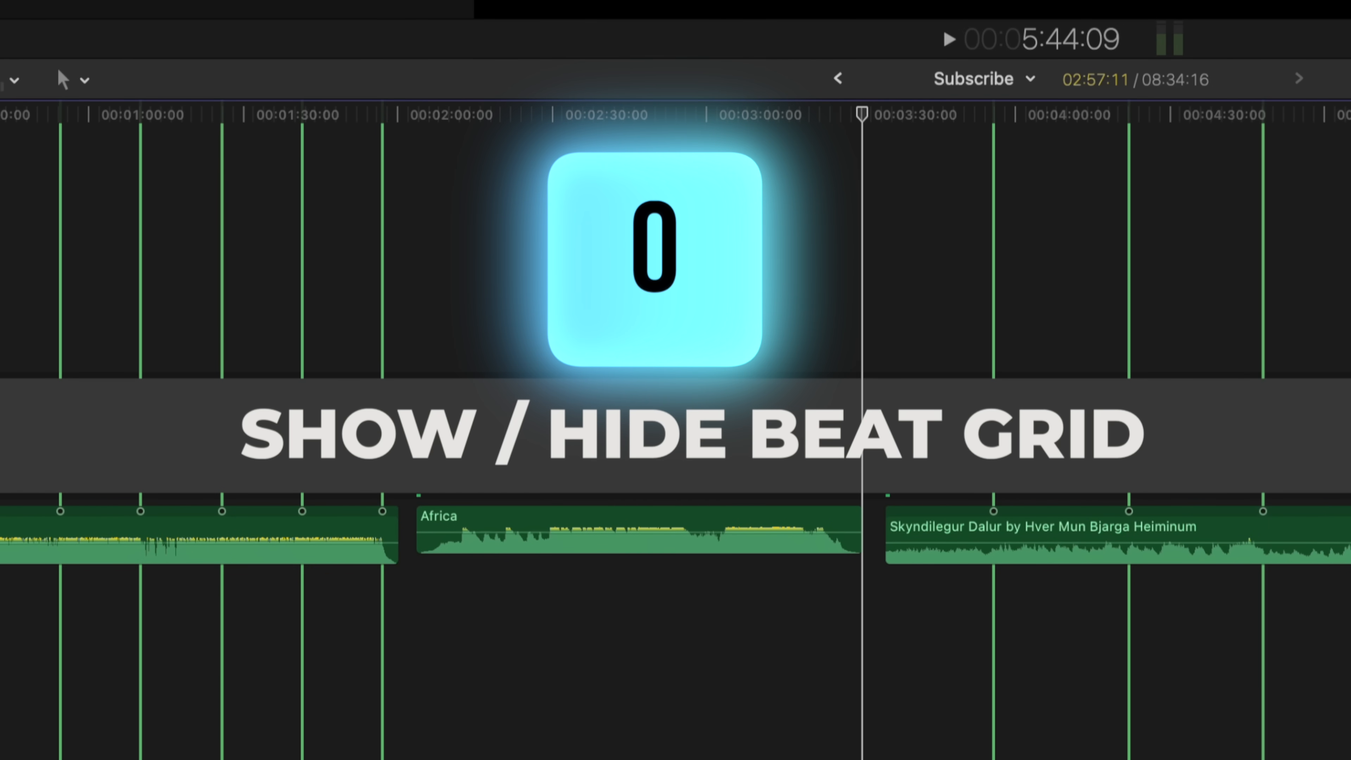
Toggle the visibility of the timeline's beat grid off and on several times.
key("0")
key("0")
key("0")
key("0")
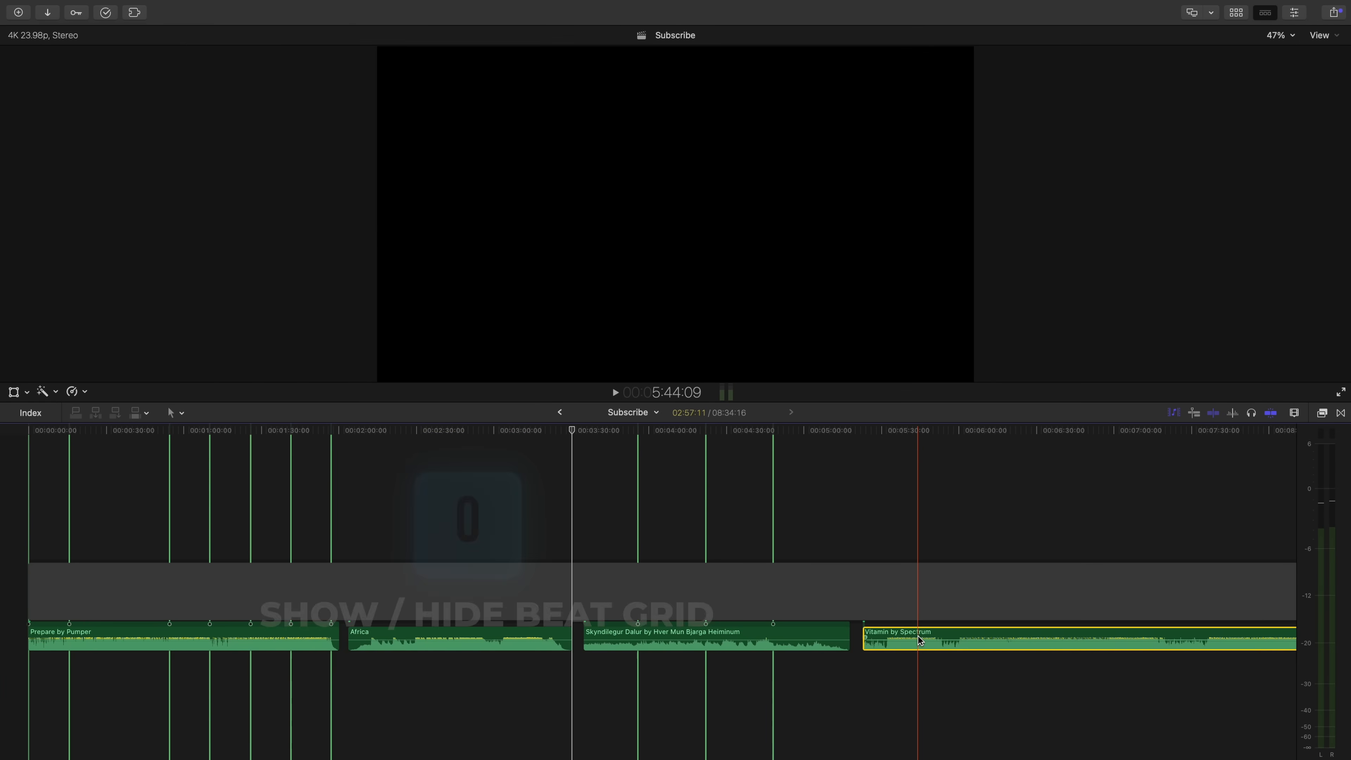
key("0")
key("0")
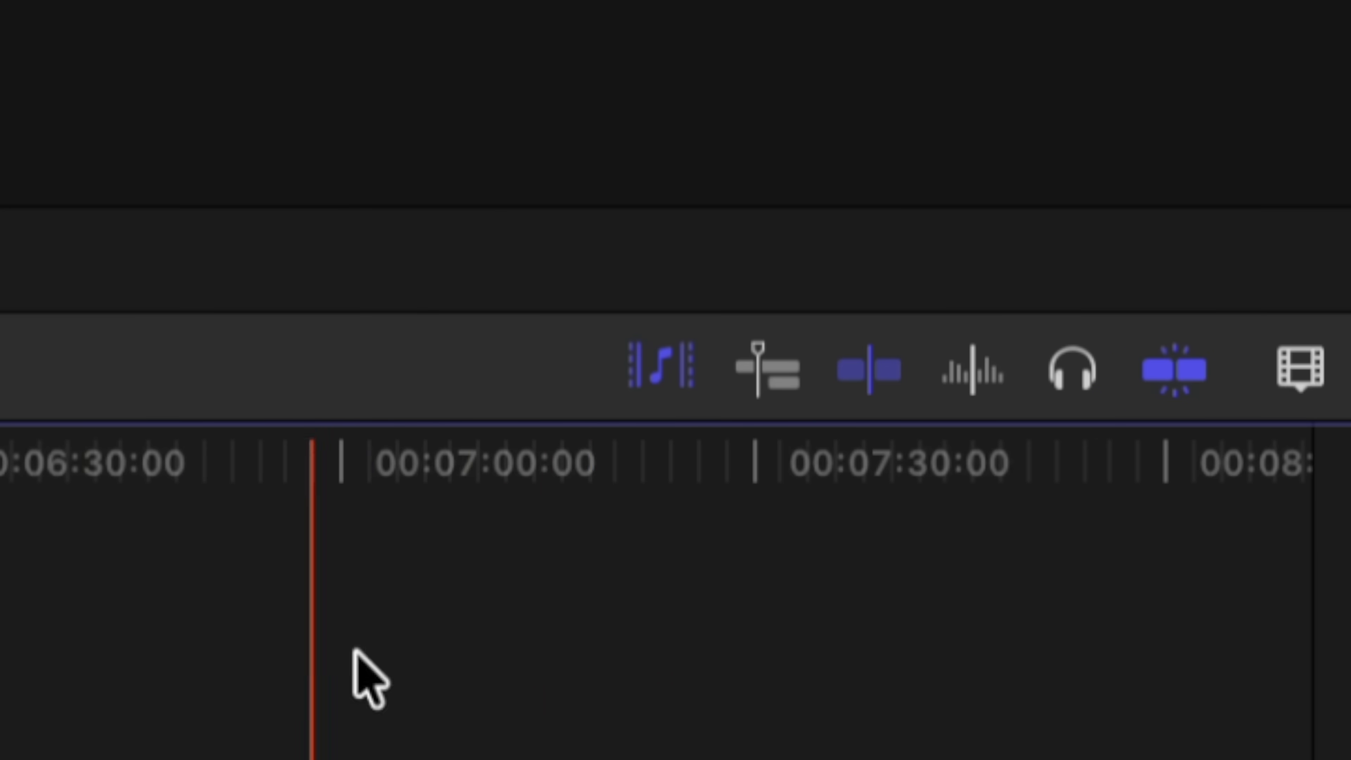
left_click(660, 367)
left_click(662, 365)
left_click(662, 366)
left_click(662, 366)
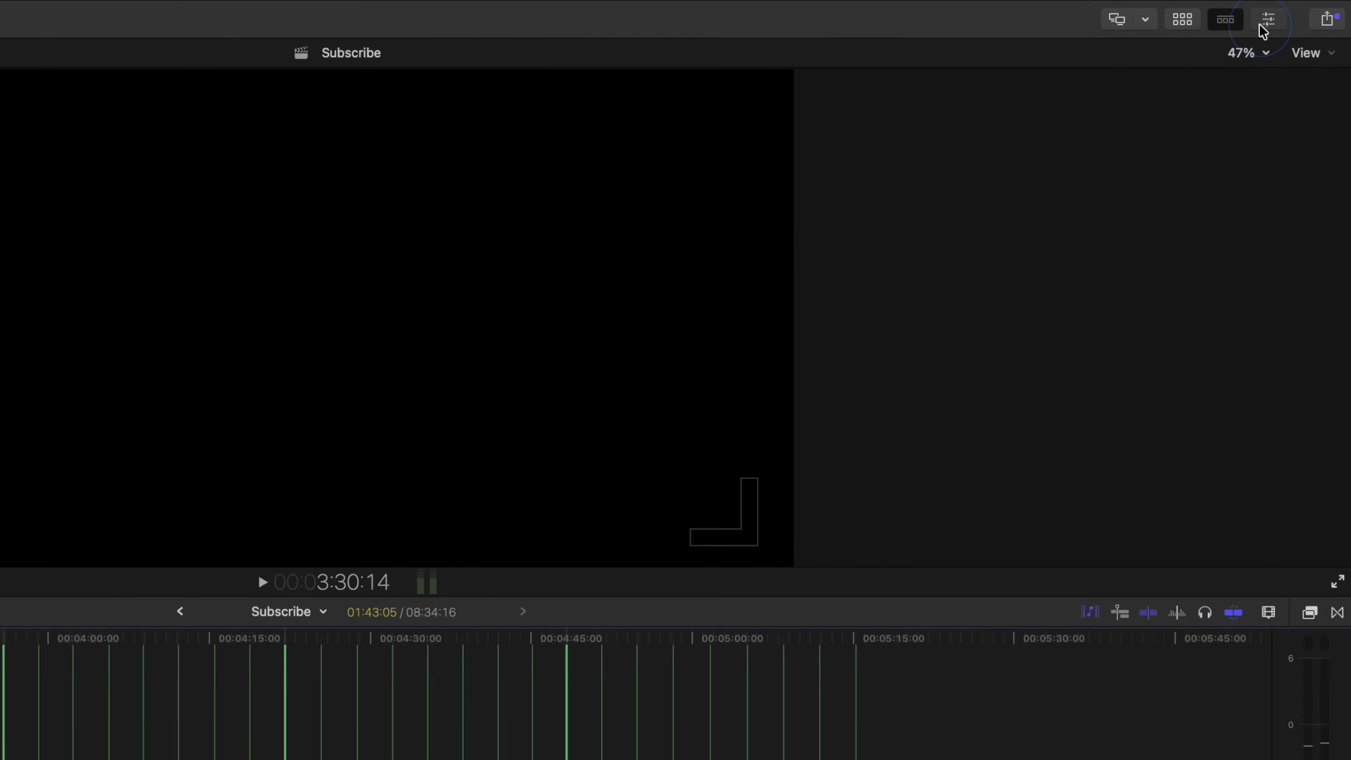
Open the inspector for the selected music clip.
left_click(1293, 14)
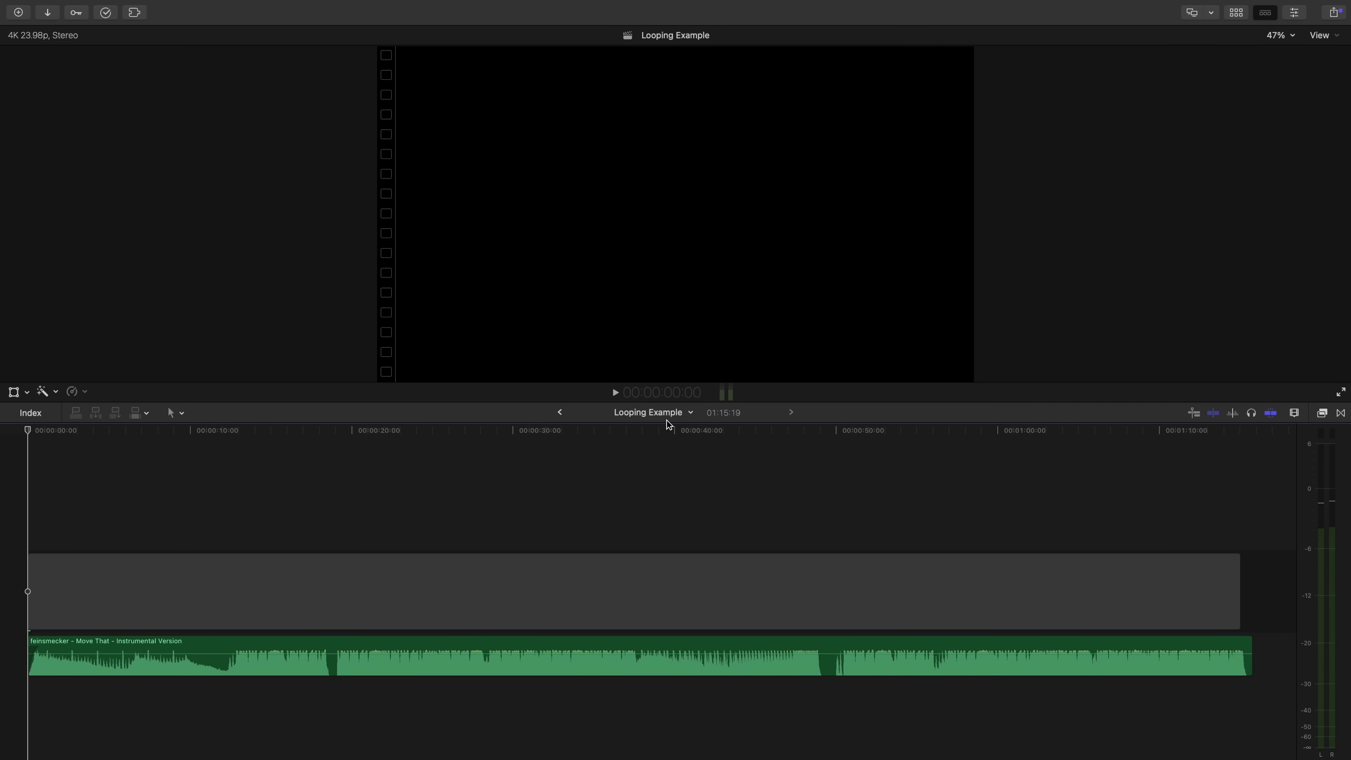
Create a storyline from the feinsmecker - Move That - Instrumental Version clip in the Looping Example project.
left_click(489, 647)
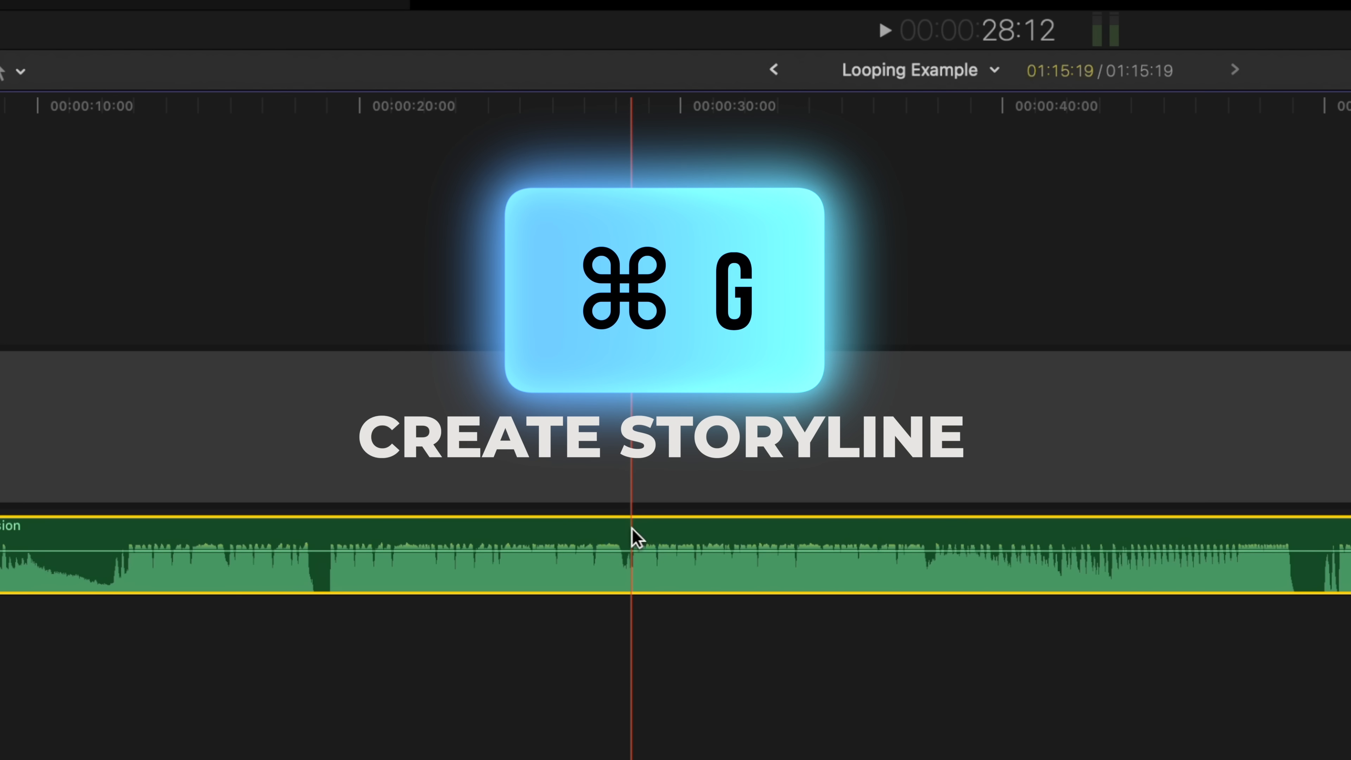
key("super+g")
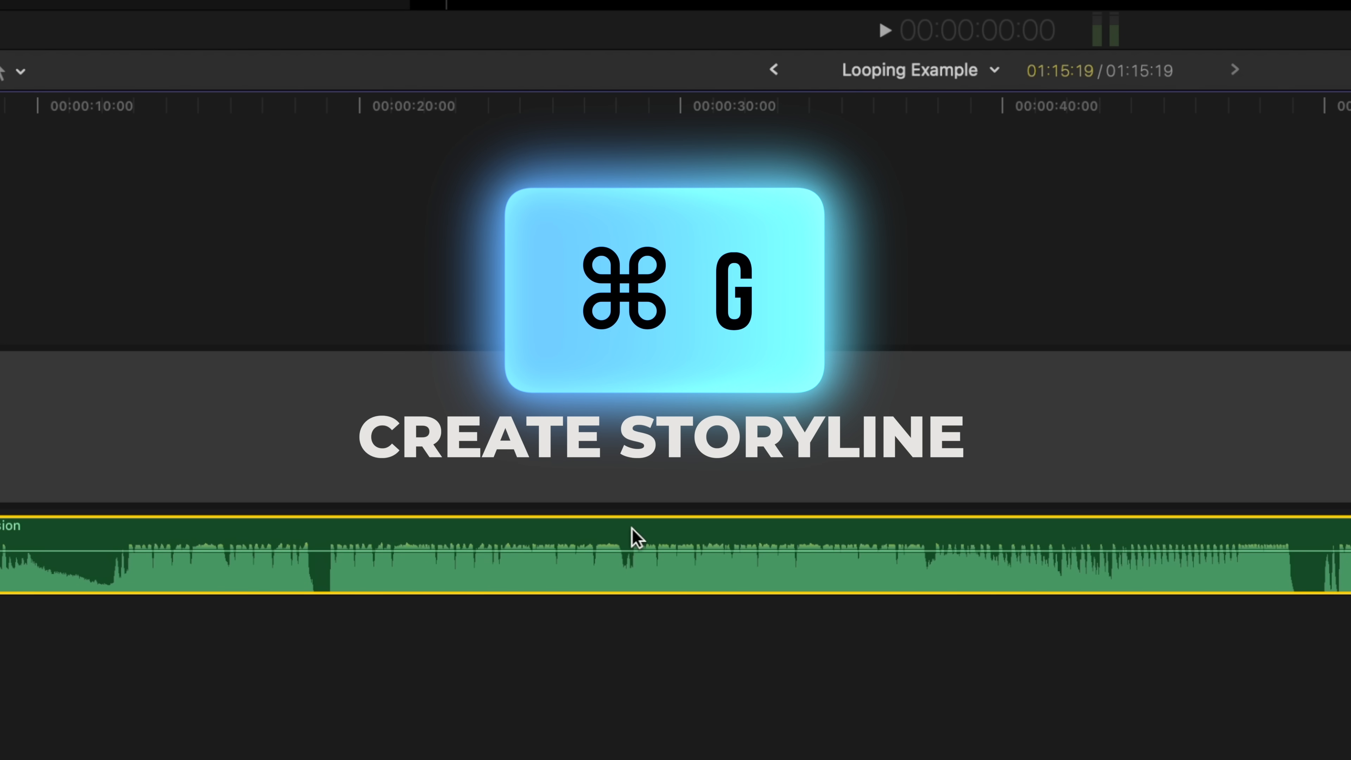
right_click(635, 538)
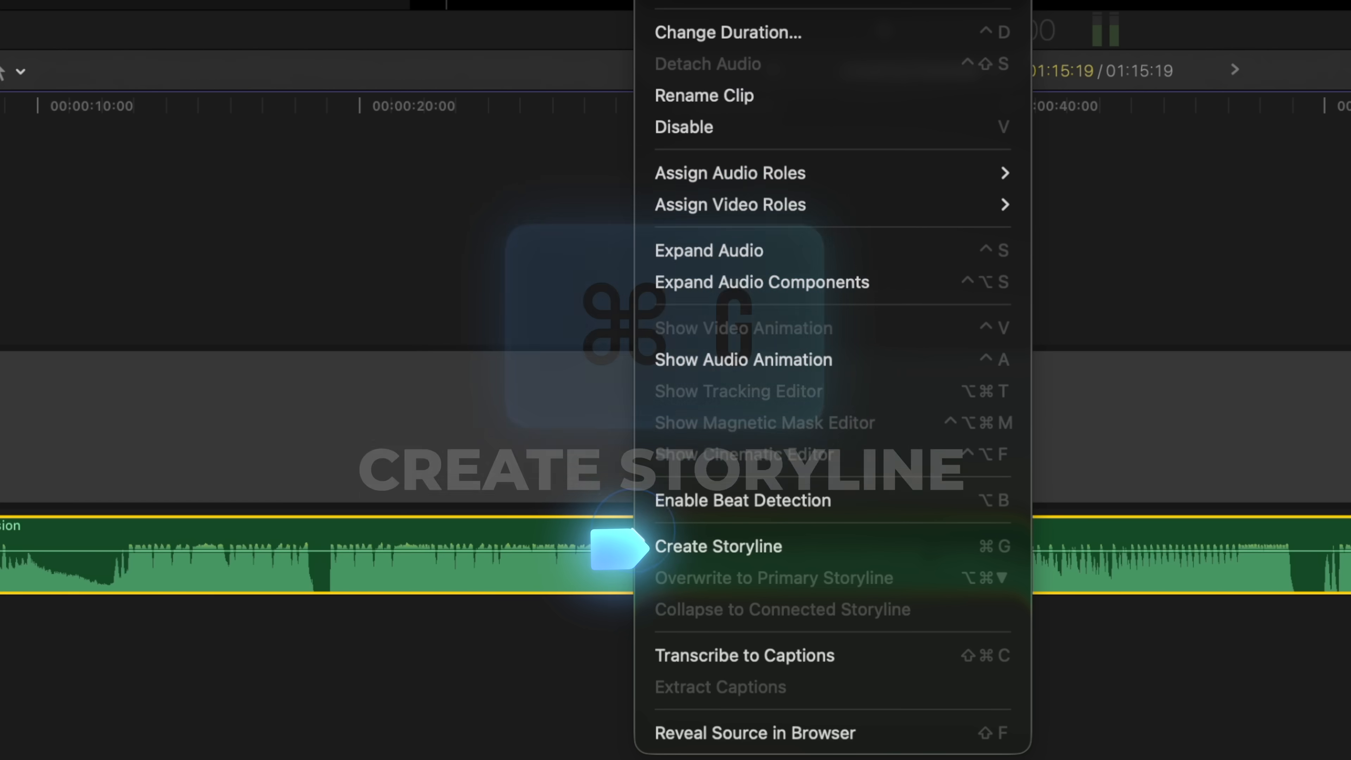
left_click(694, 554)
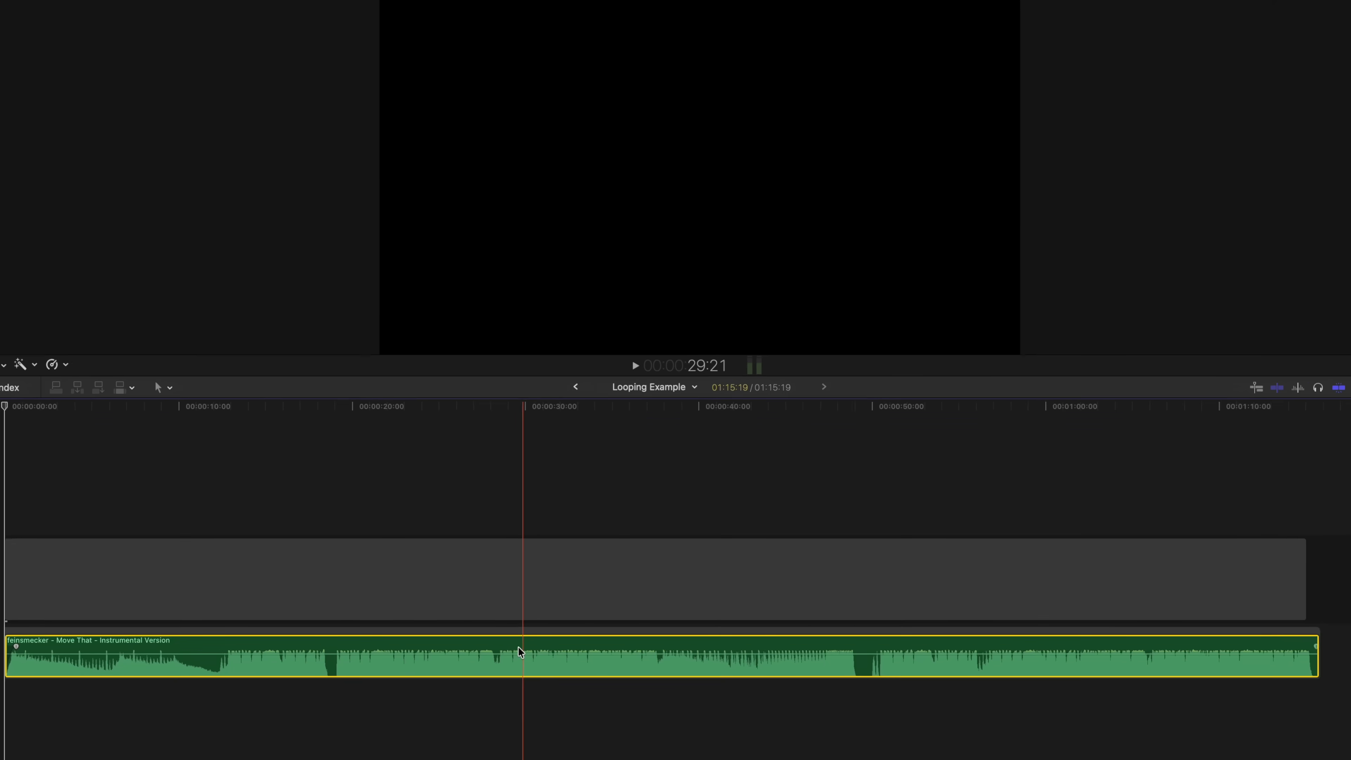
Try deleting a range from the middle of the storyline's music clip and trimming the pieces around the cut.
key("r")
left_click_drag(581, 558, 801, 558)
key("Delete")
key("a")
left_click(581, 660)
key("alt+[")
left_click(509, 659)
key("alt+]")
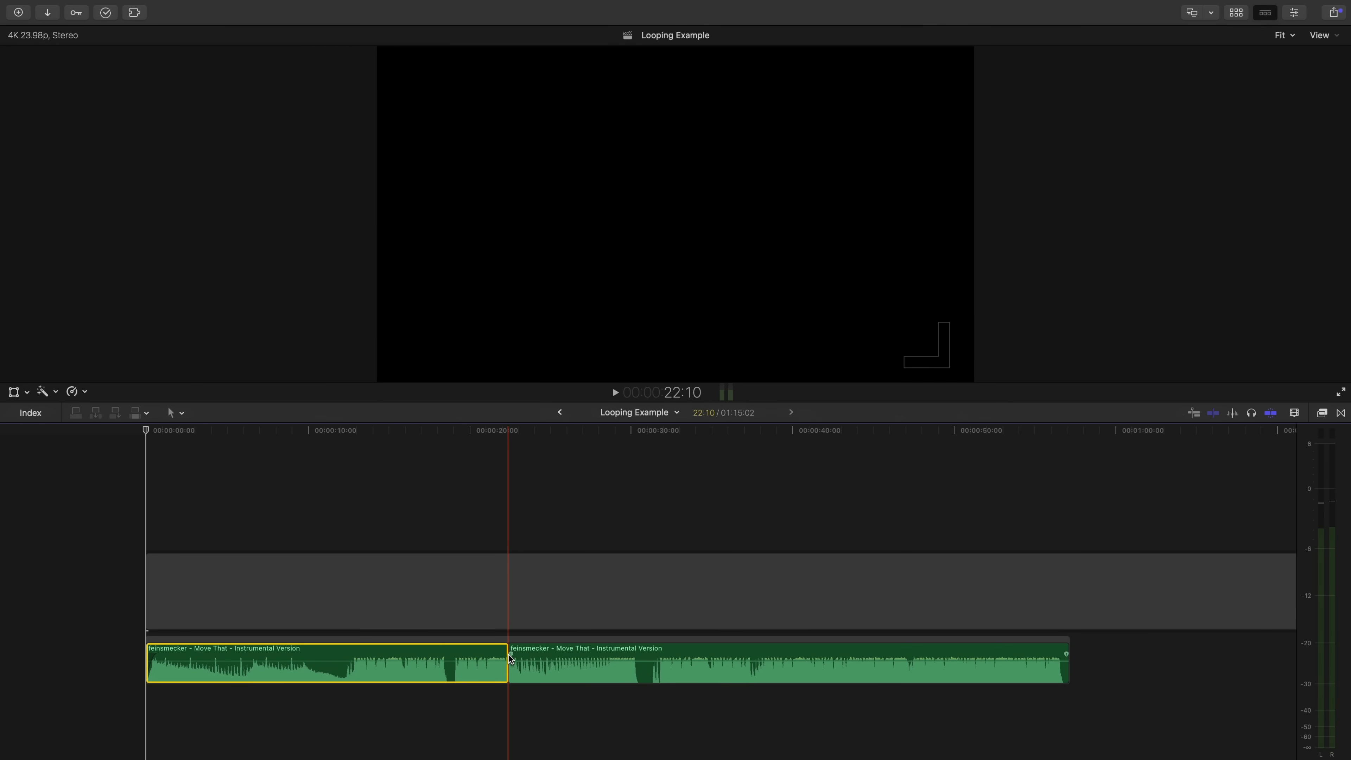
Undo the range deletion and trims on the music clip.
key("super+z")
key("super+z")
key("super+z")
key("super+z")
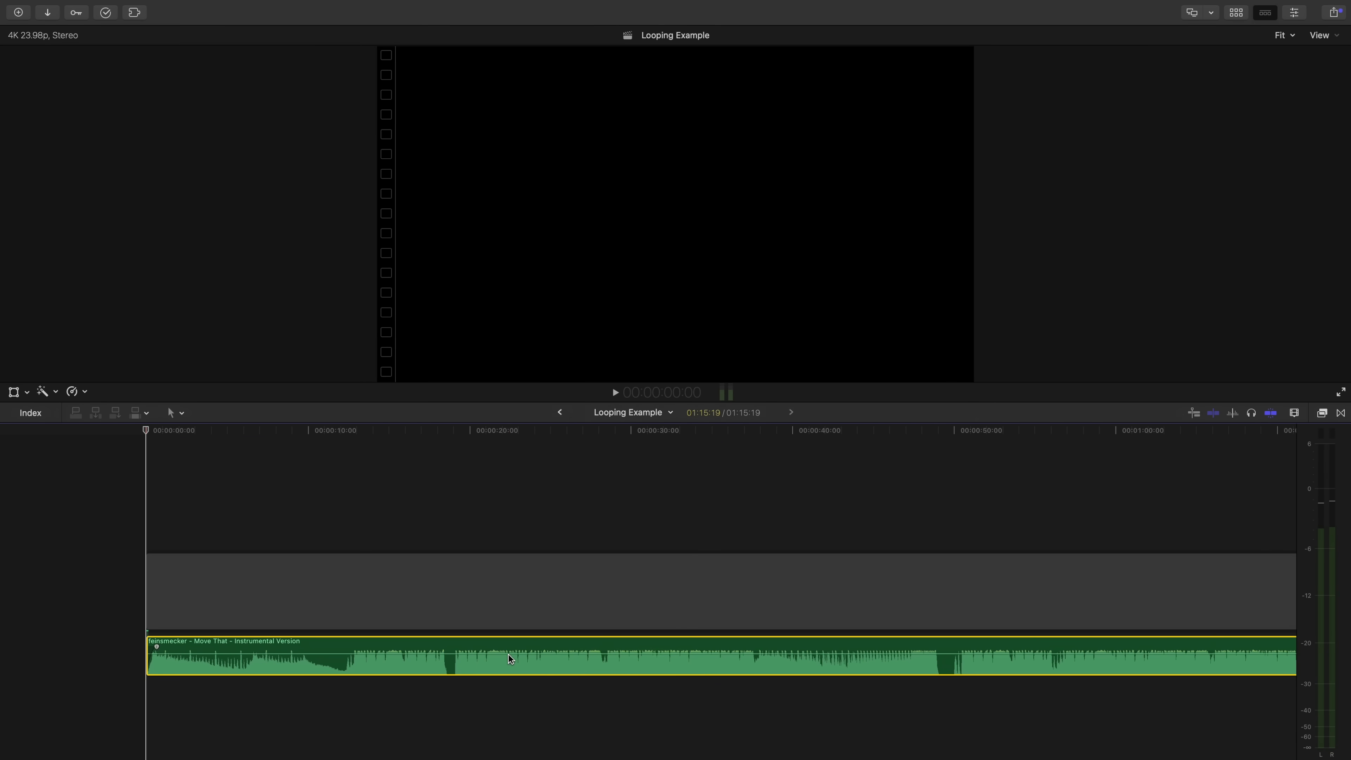
Try lifting the feinsmecker music clip out of its storyline.
key("s")
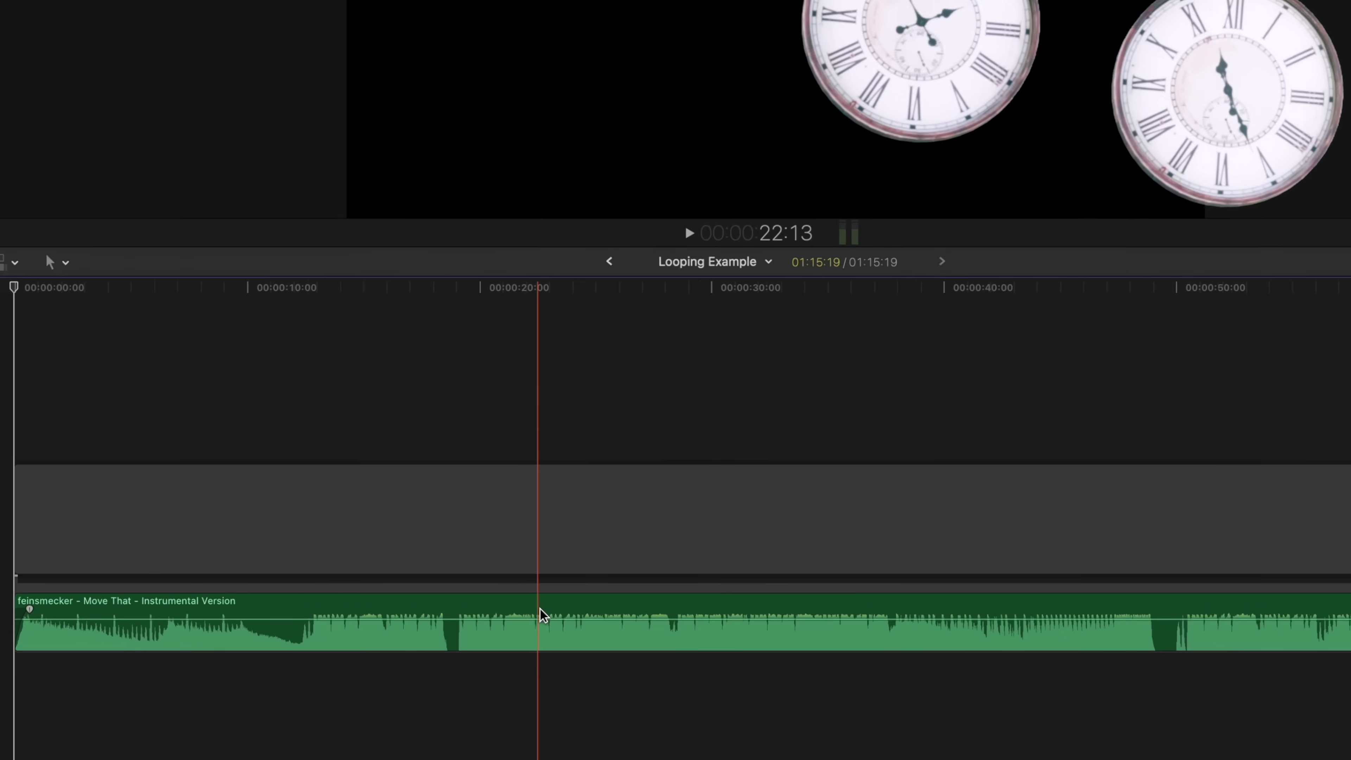
left_click(510, 654)
right_click(512, 646)
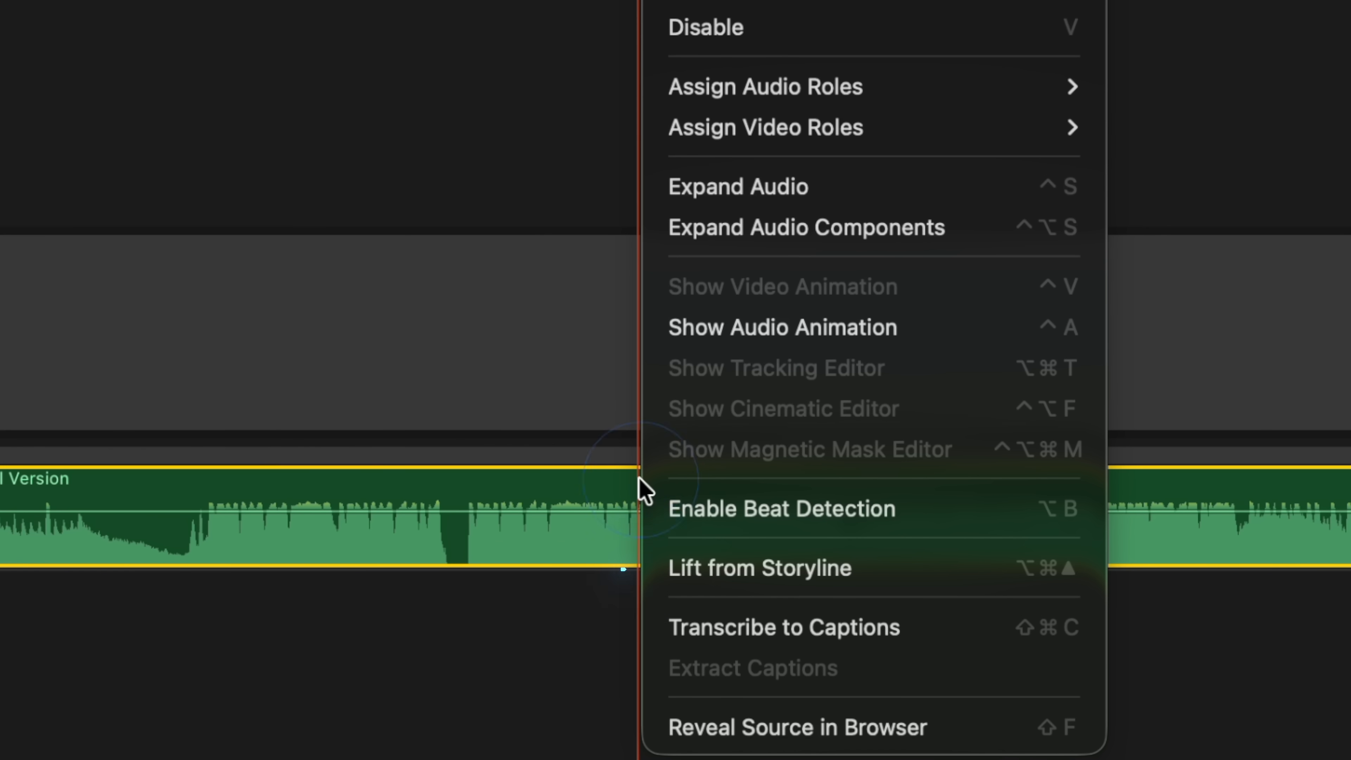
left_click(748, 569)
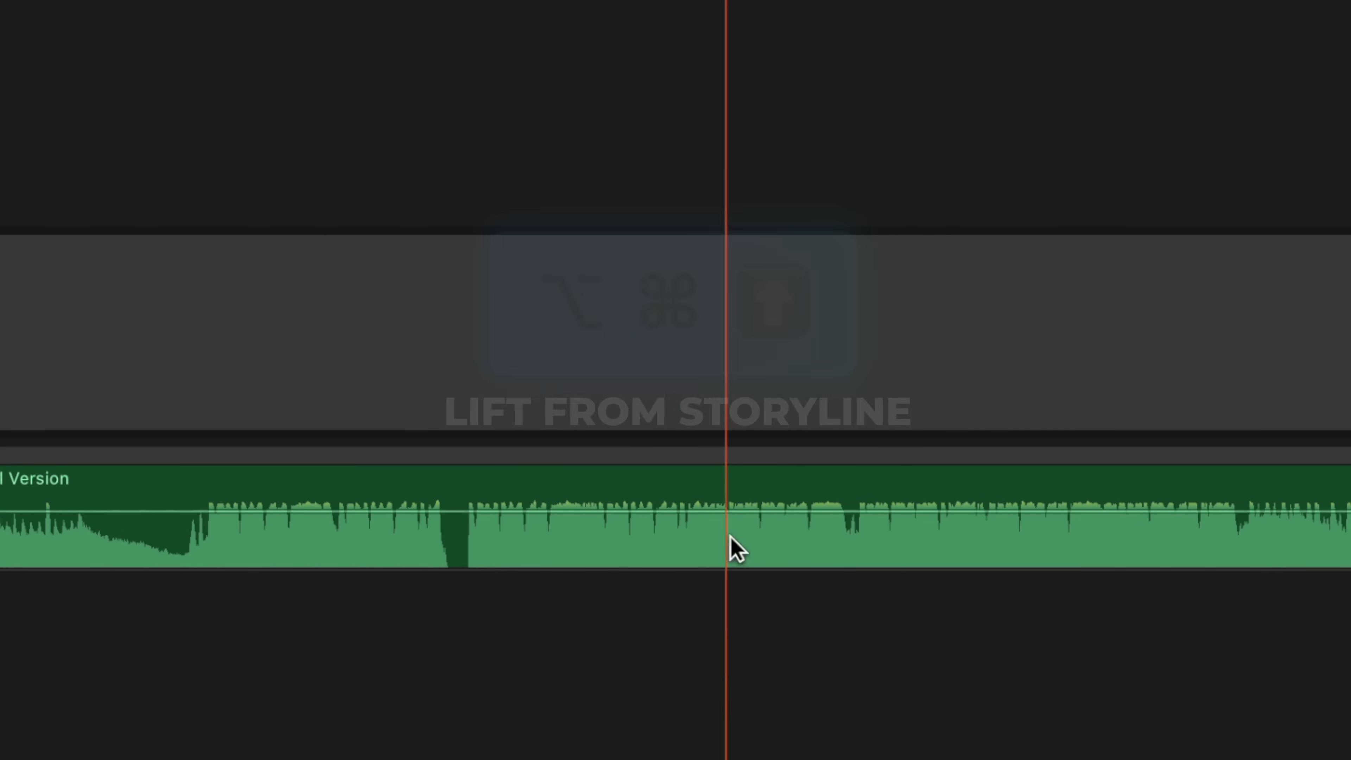
Select the music storyline and enable beat detection for it.
left_click(718, 472)
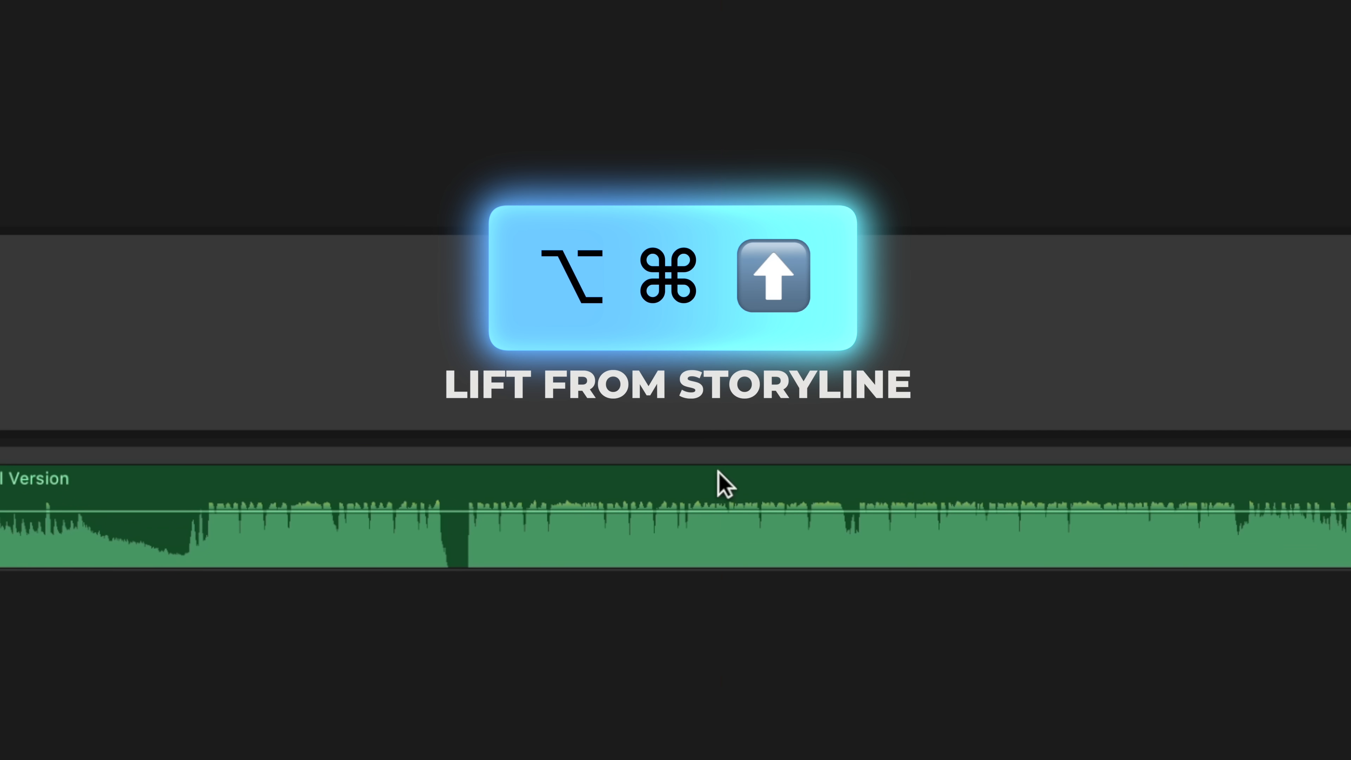
left_click(718, 473)
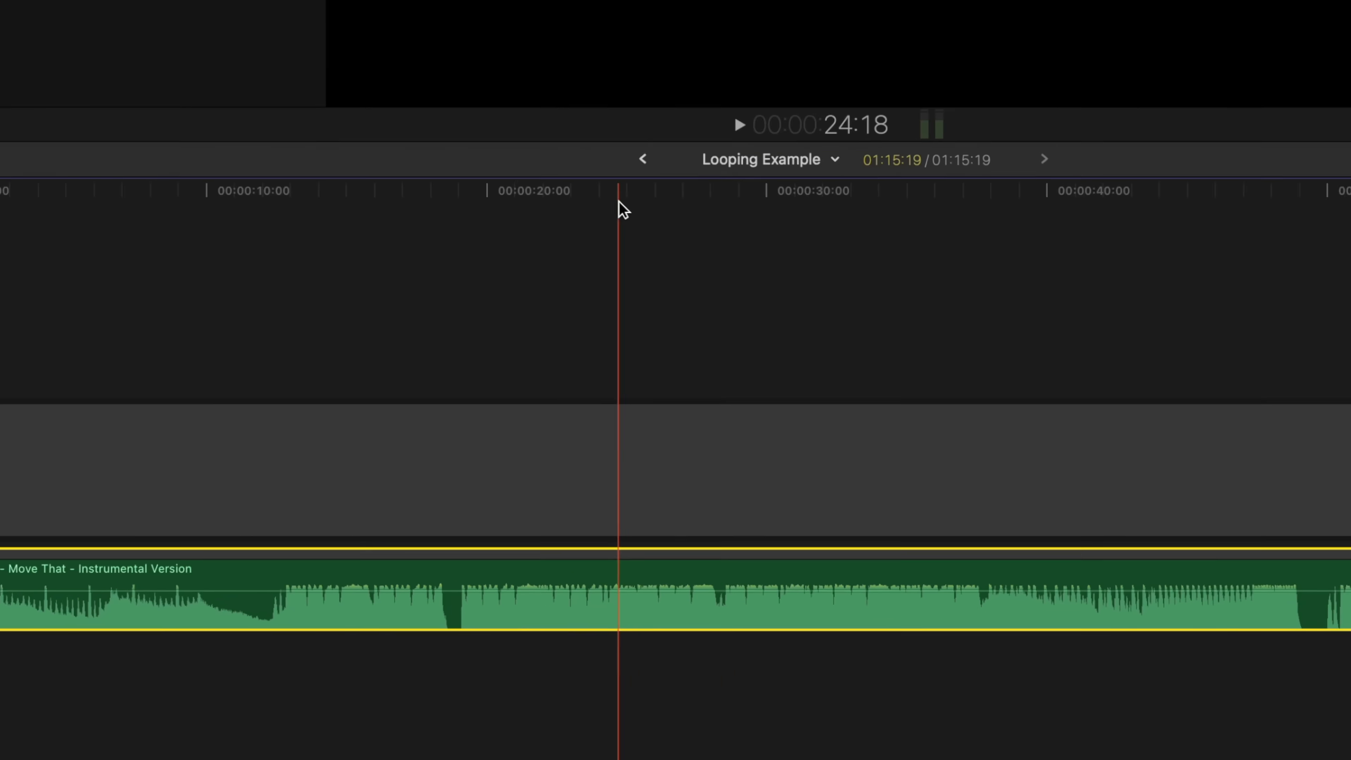
key("alt+b")
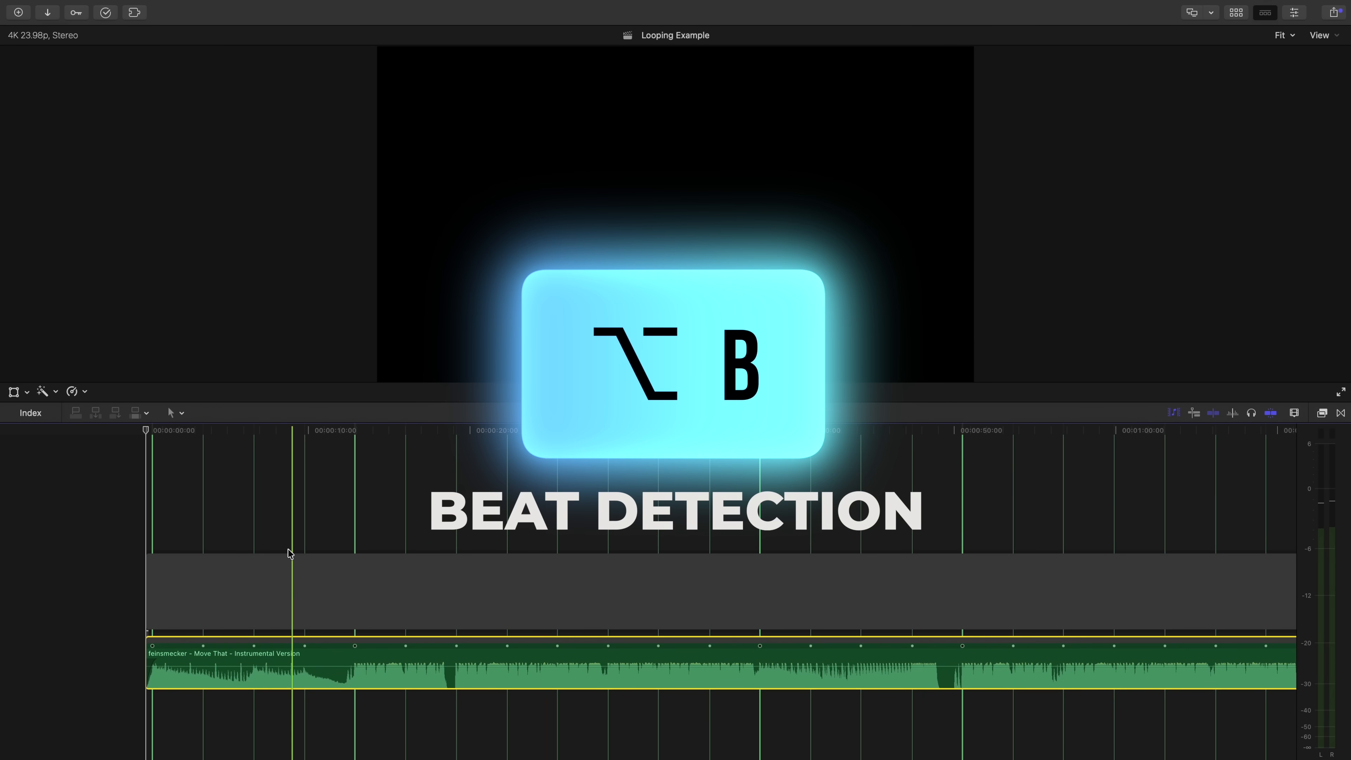
Place the playhead on the section beat at 12:22, where the song's main part starts, and activate the Range Selection tool.
scroll(290, 554, "up", 4)
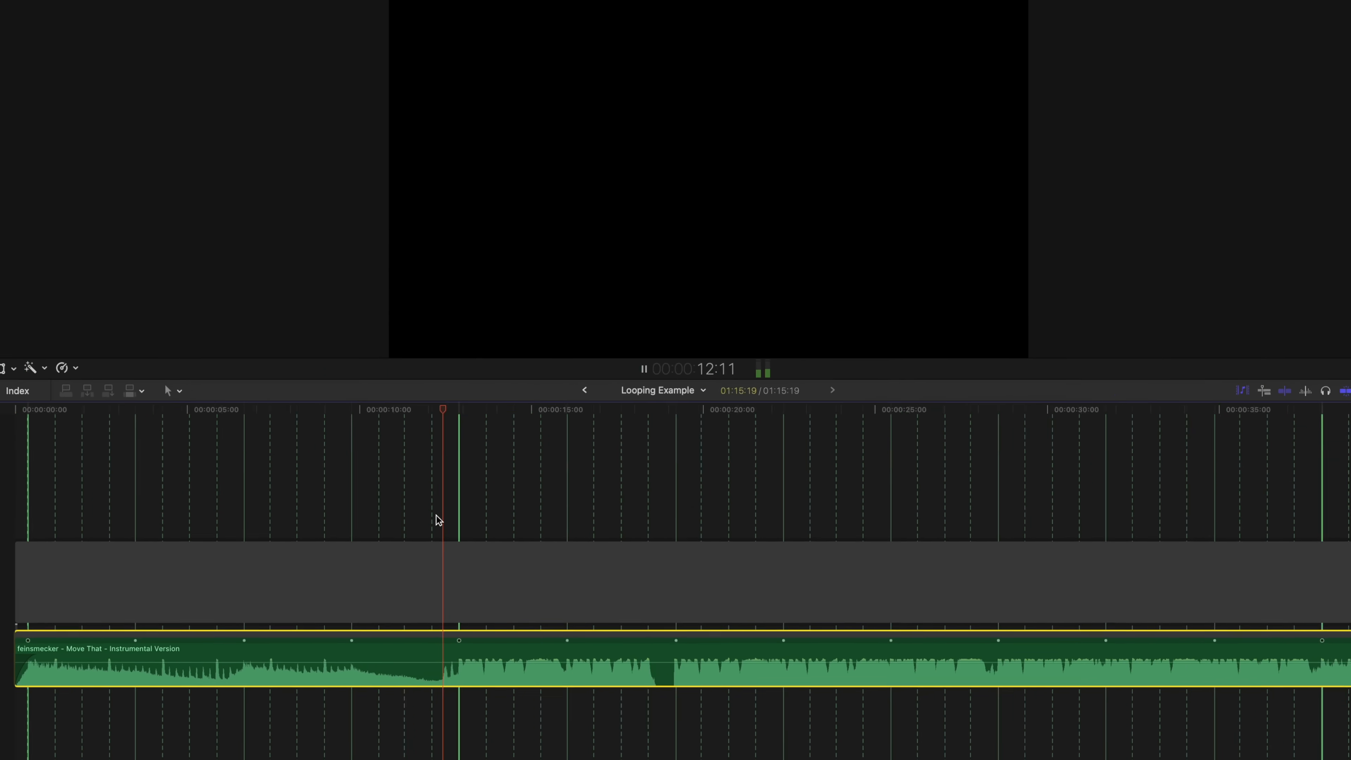
key("space")
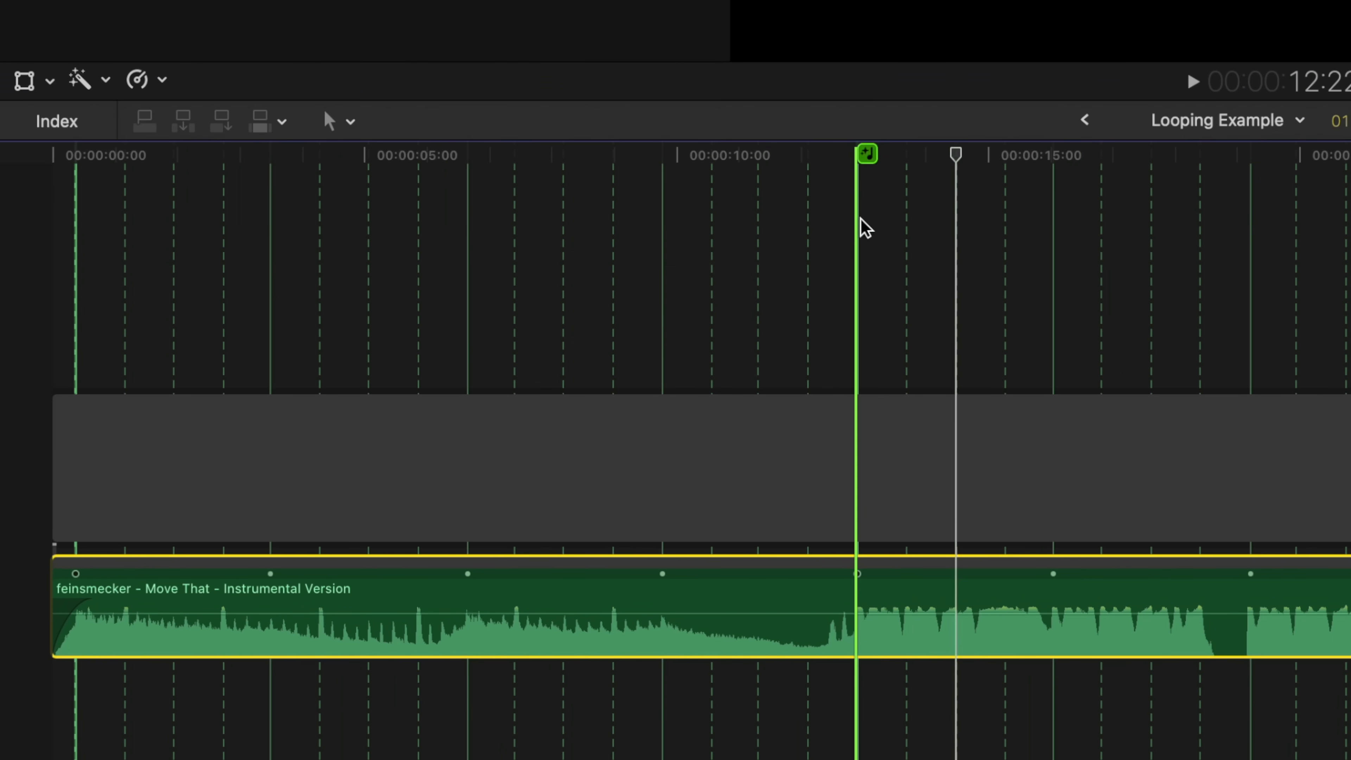
left_click(864, 155)
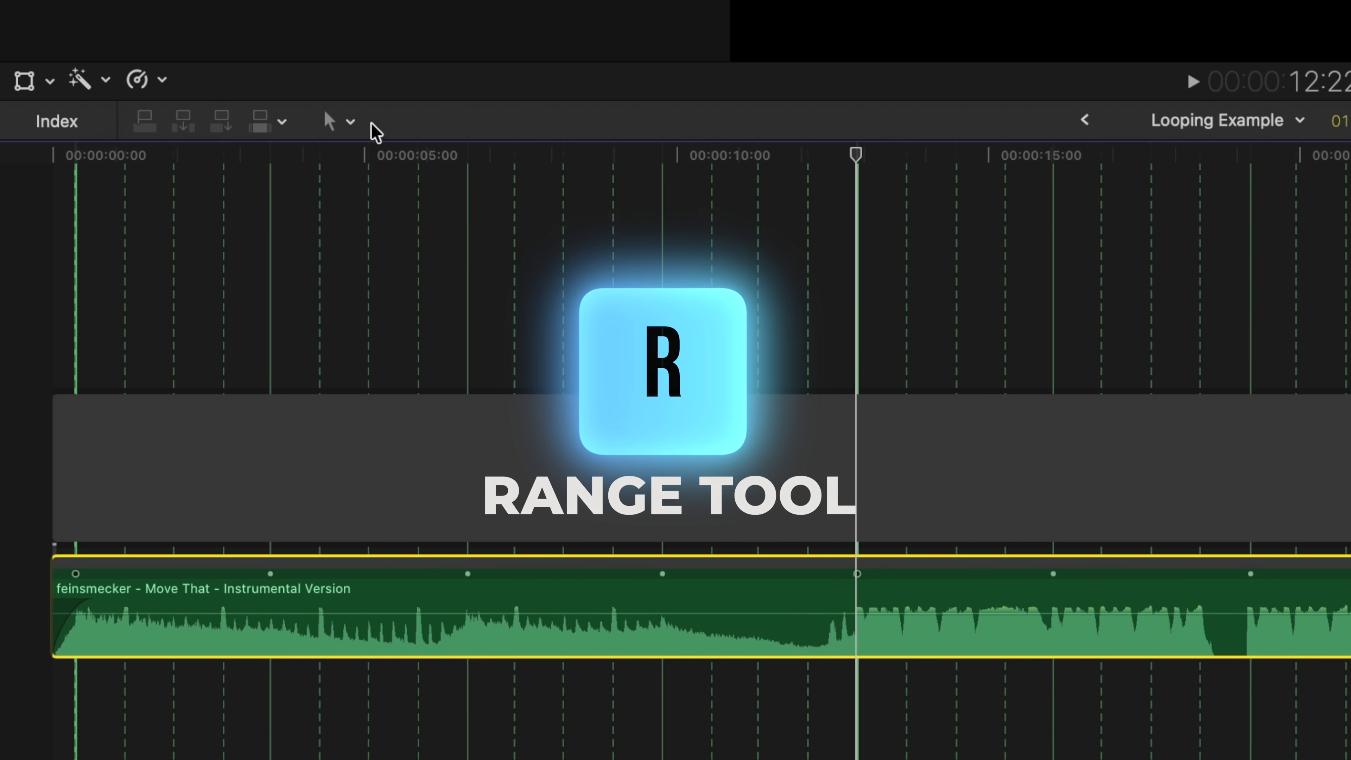
left_click(351, 122)
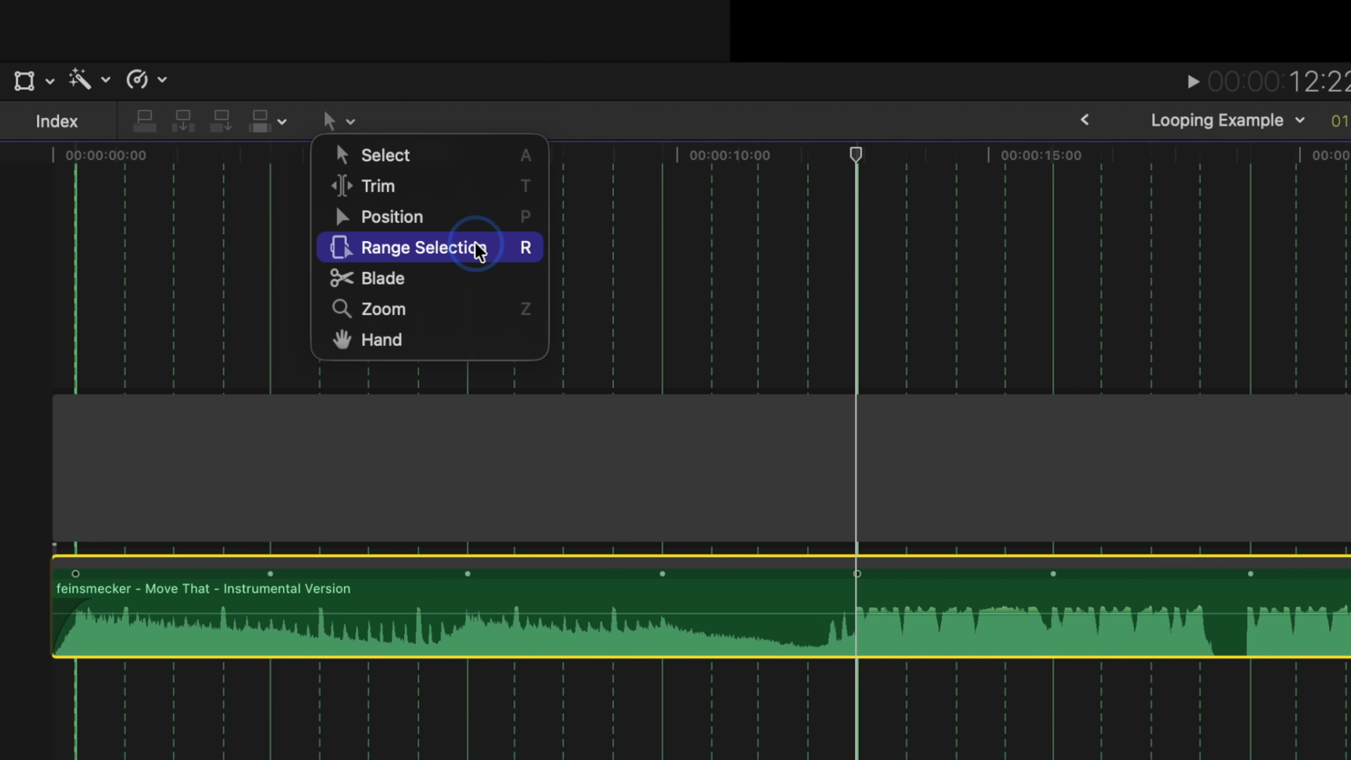
left_click(479, 251)
key("m")
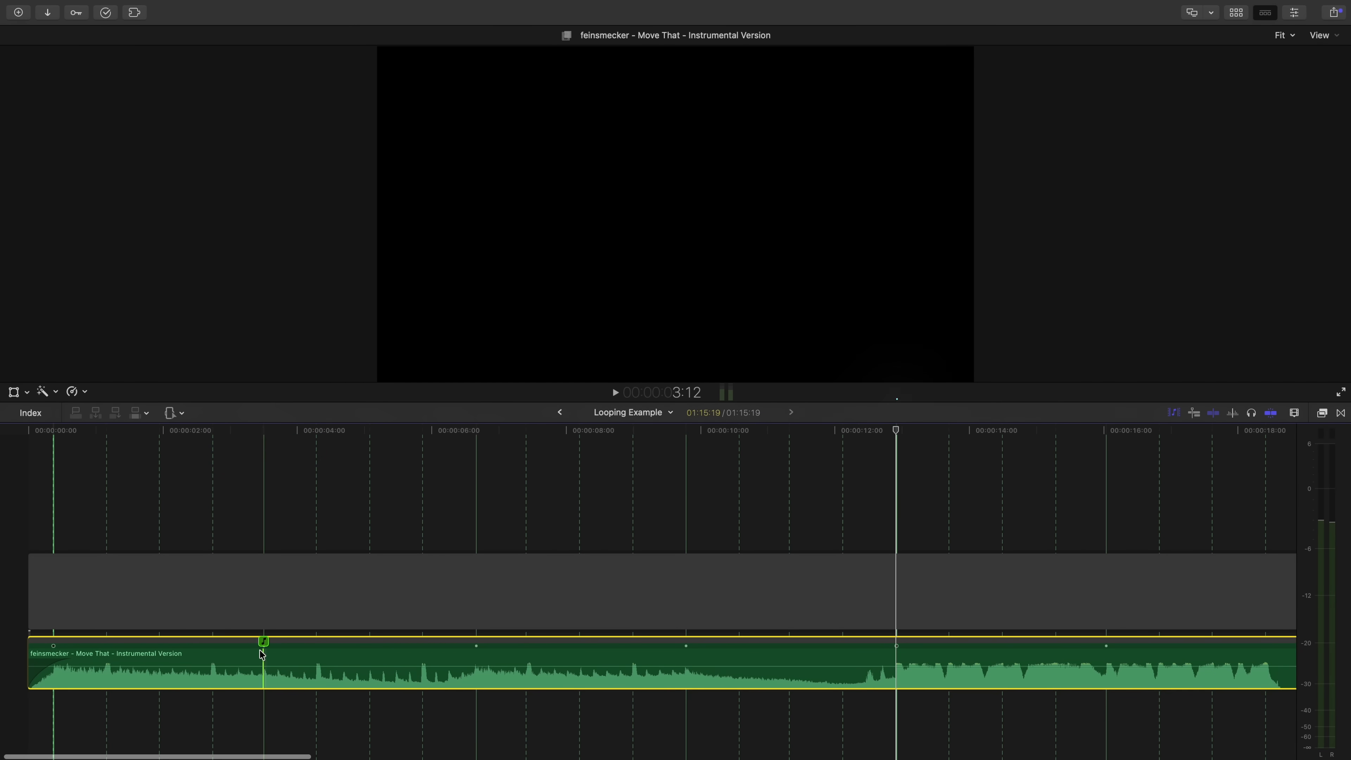
Delete the music range from the beat at 3:12 to the section beat at 12:22, and play across the new edit.
mouse_move(265, 652)
left_mouse_down()
mouse_move(786, 639)
mouse_move(901, 615)
mouse_move(899, 642)
left_mouse_up()
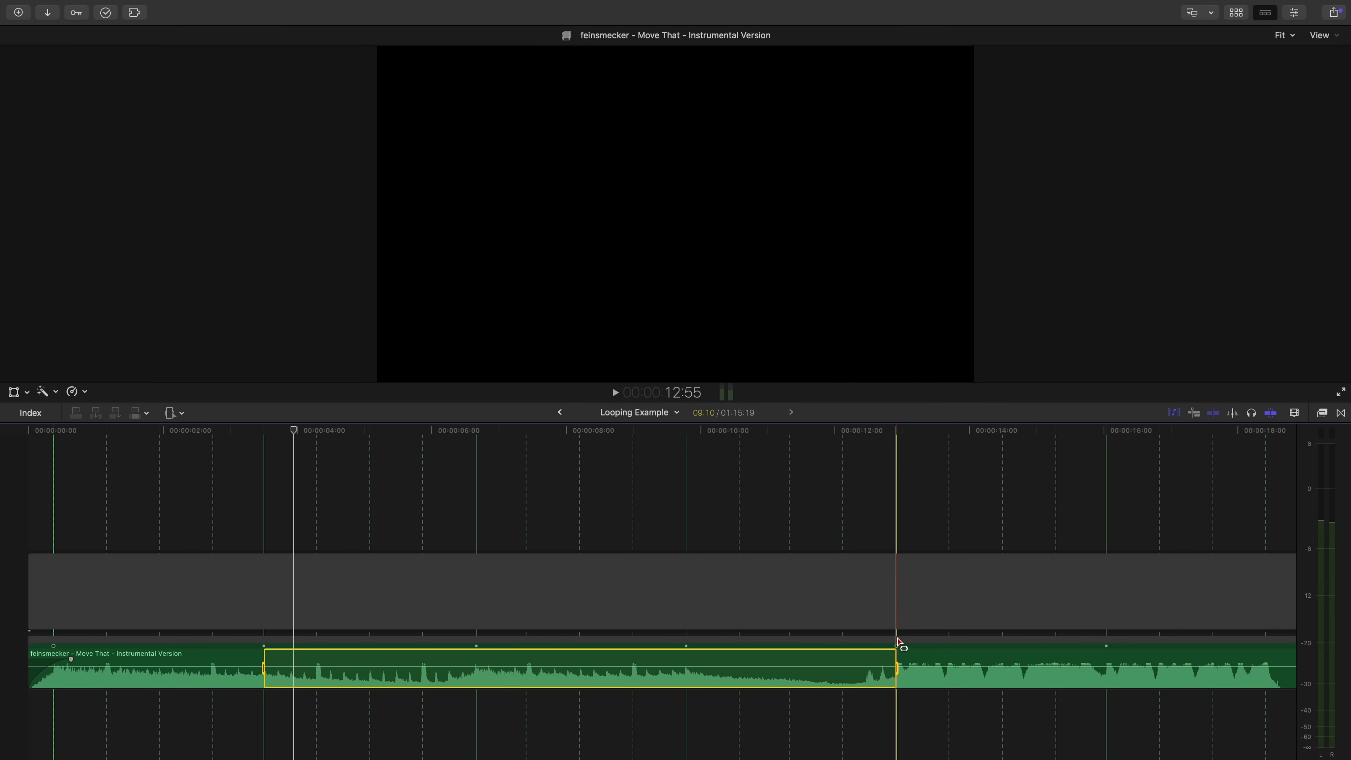
key("Delete")
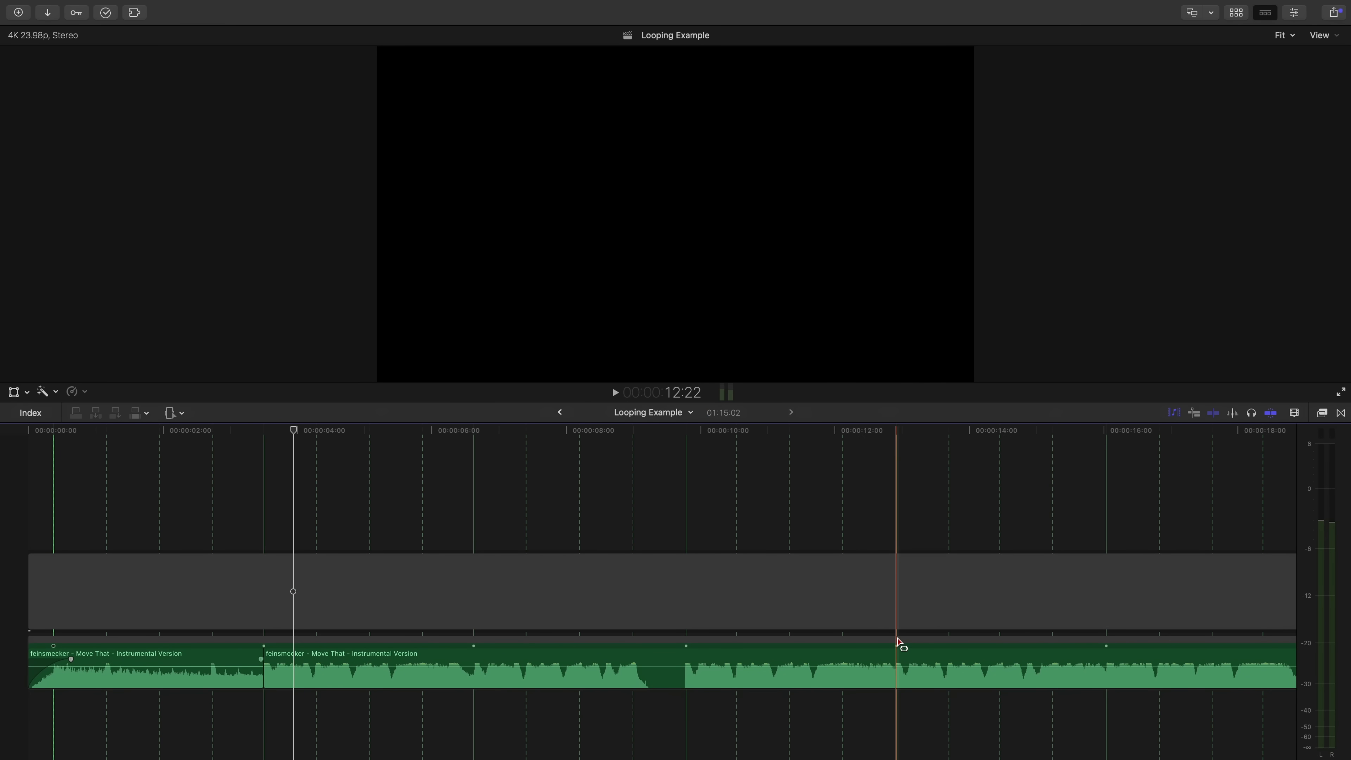
key("space")
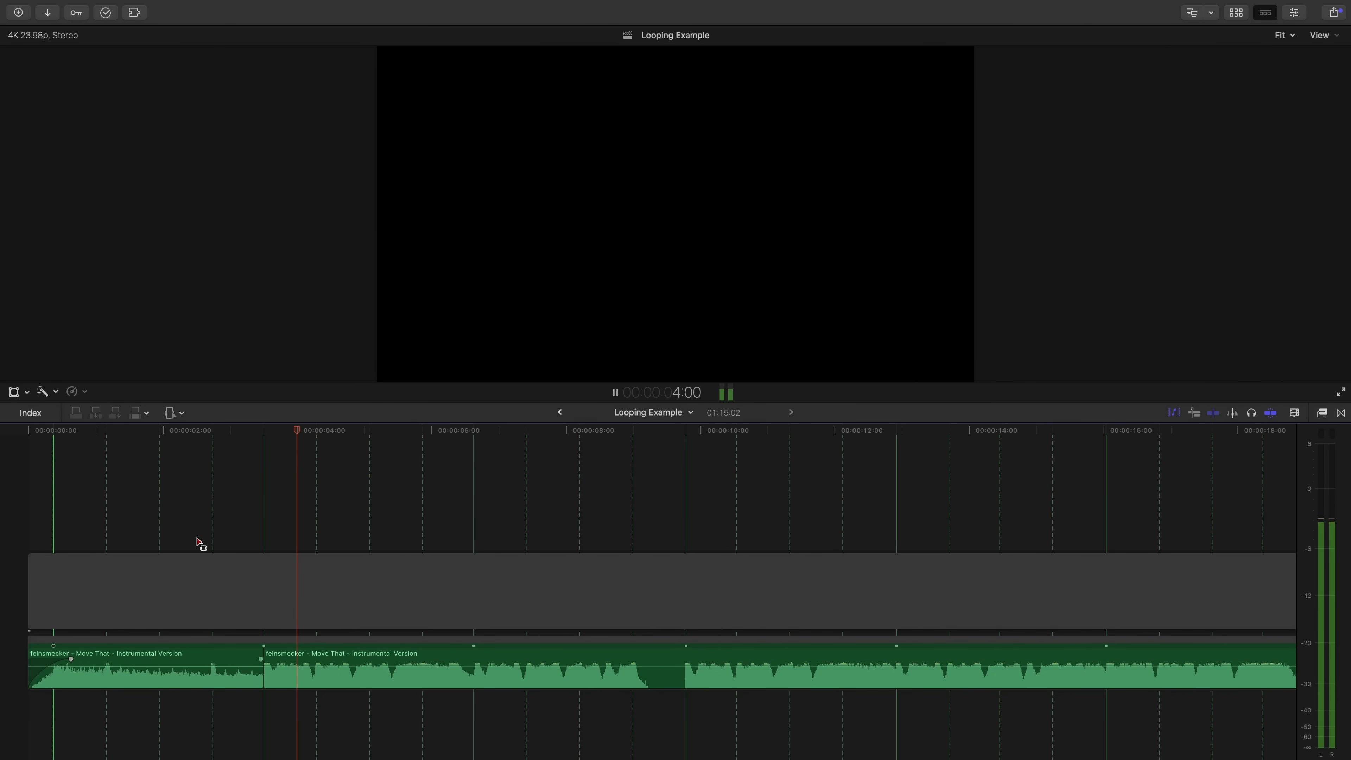
key("super+minus")
left_click(392, 542)
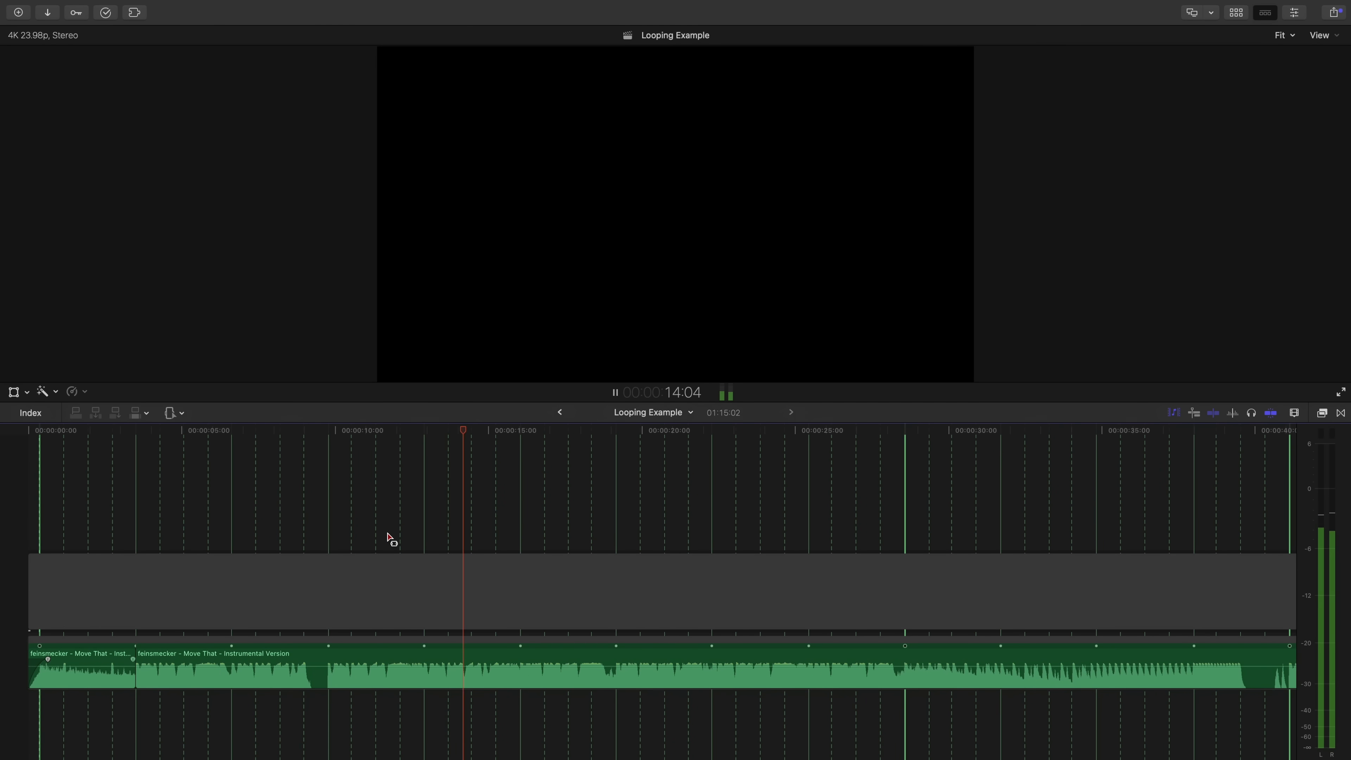
left_click(581, 531)
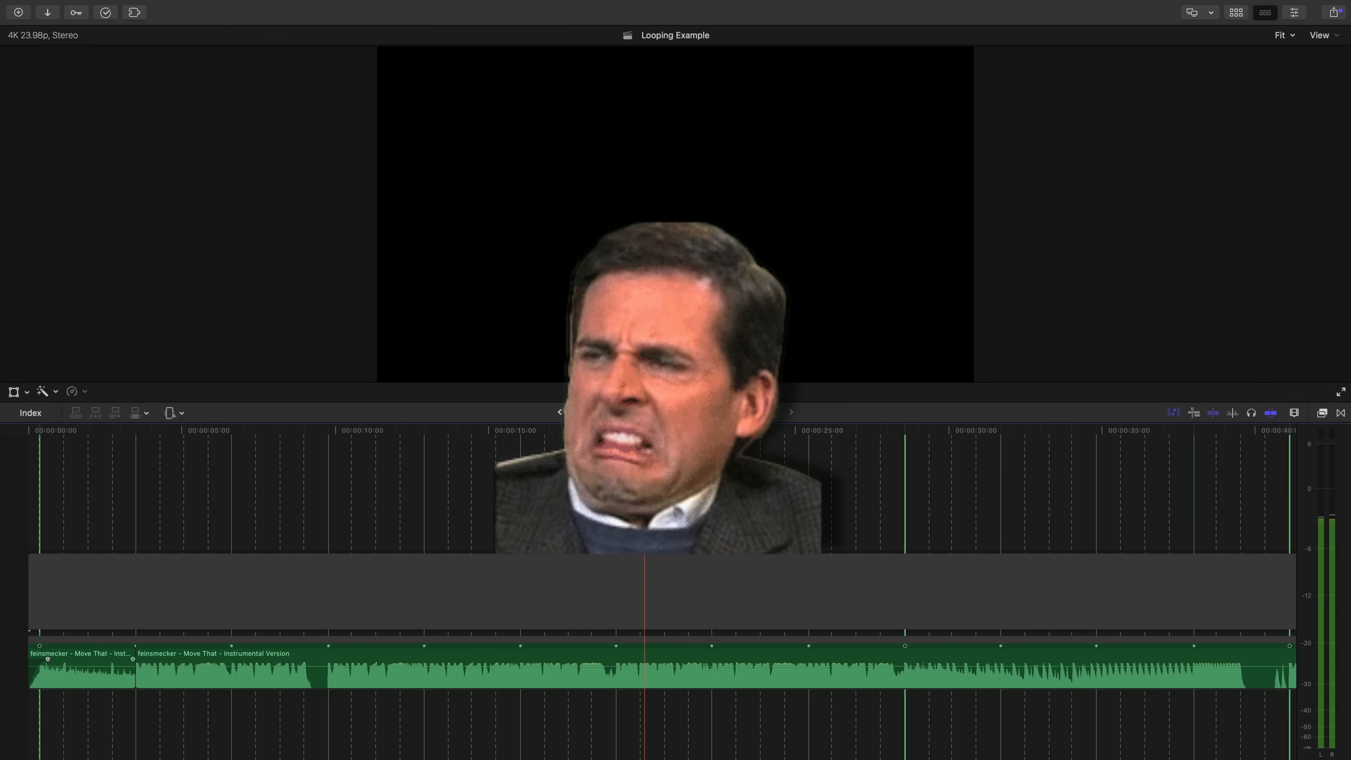
key("space")
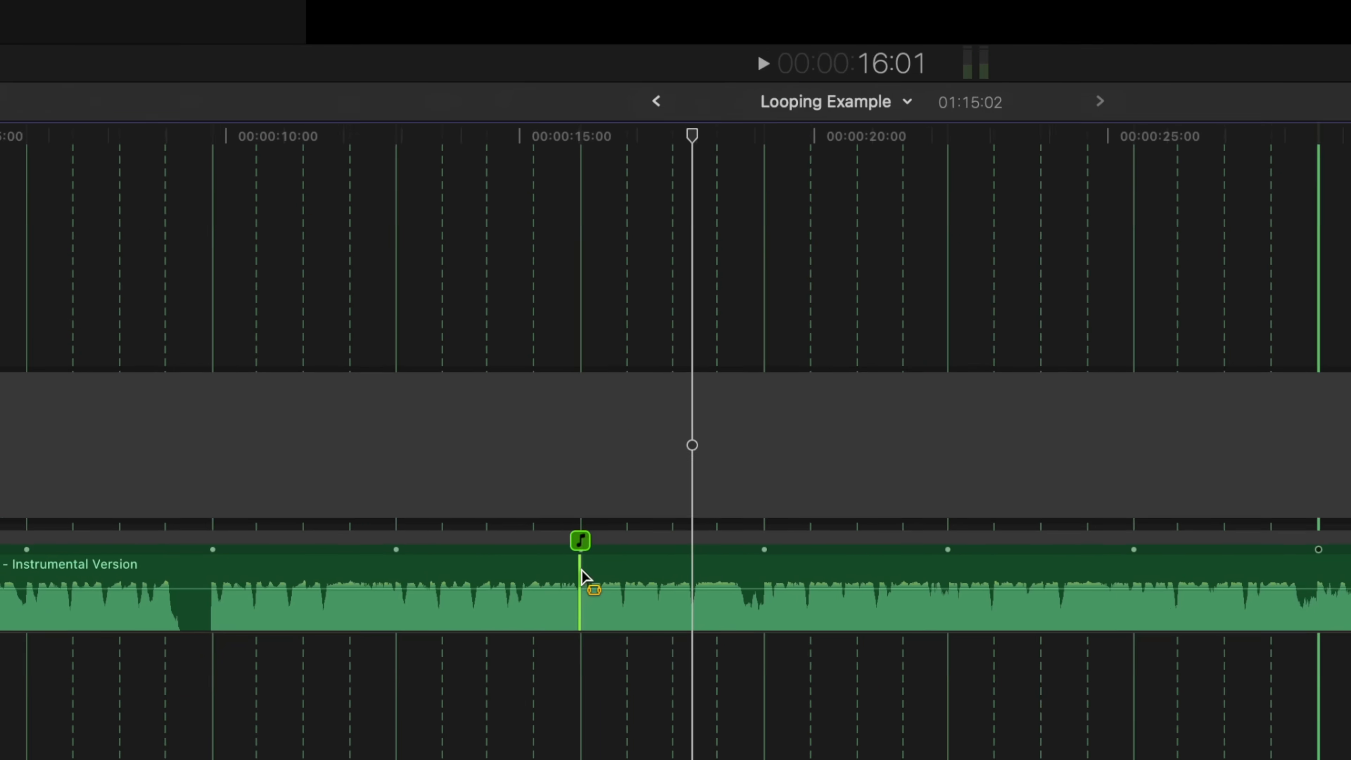
Blade the music at the 12:22 and 16:01 beats, and loop that segment by inserting a duplicate of it directly alongside.
left_click(521, 659)
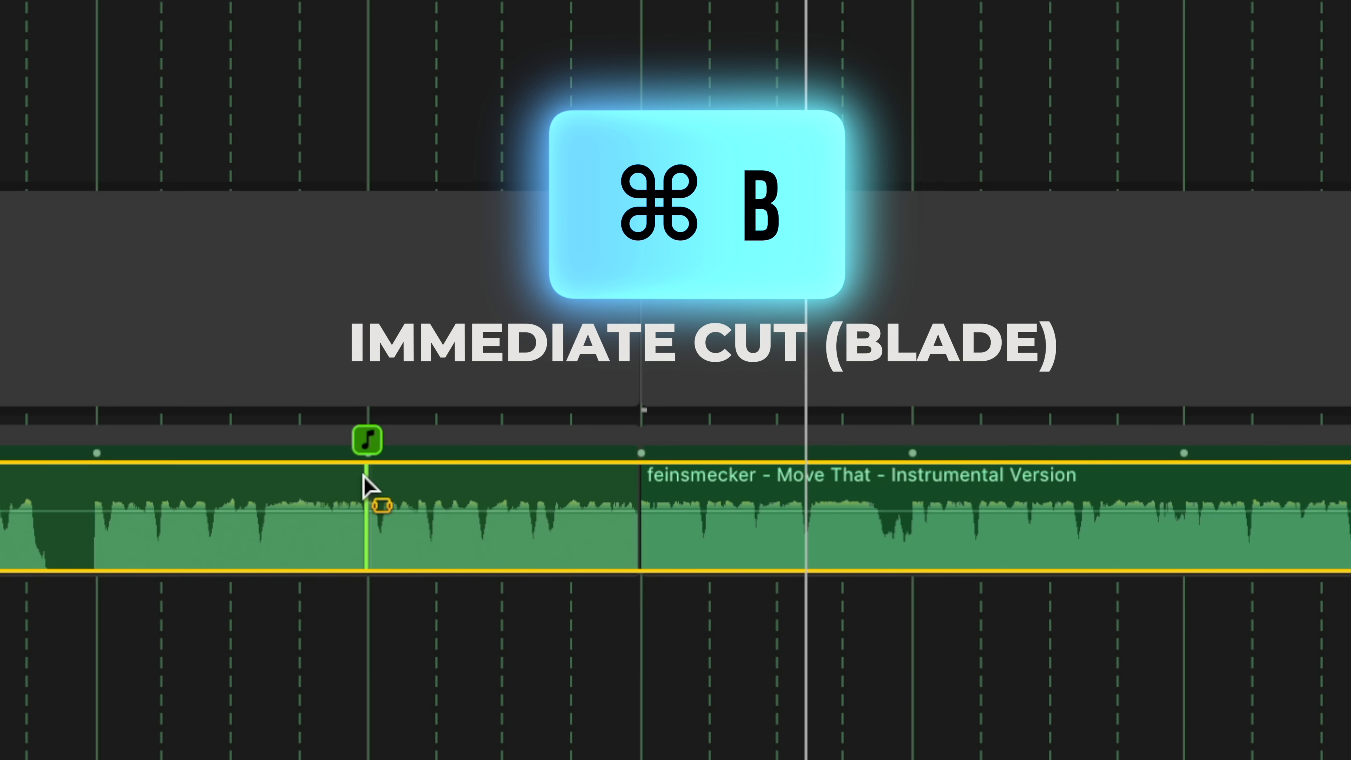
key("super+b")
left_click_drag(484, 486, 640, 491)
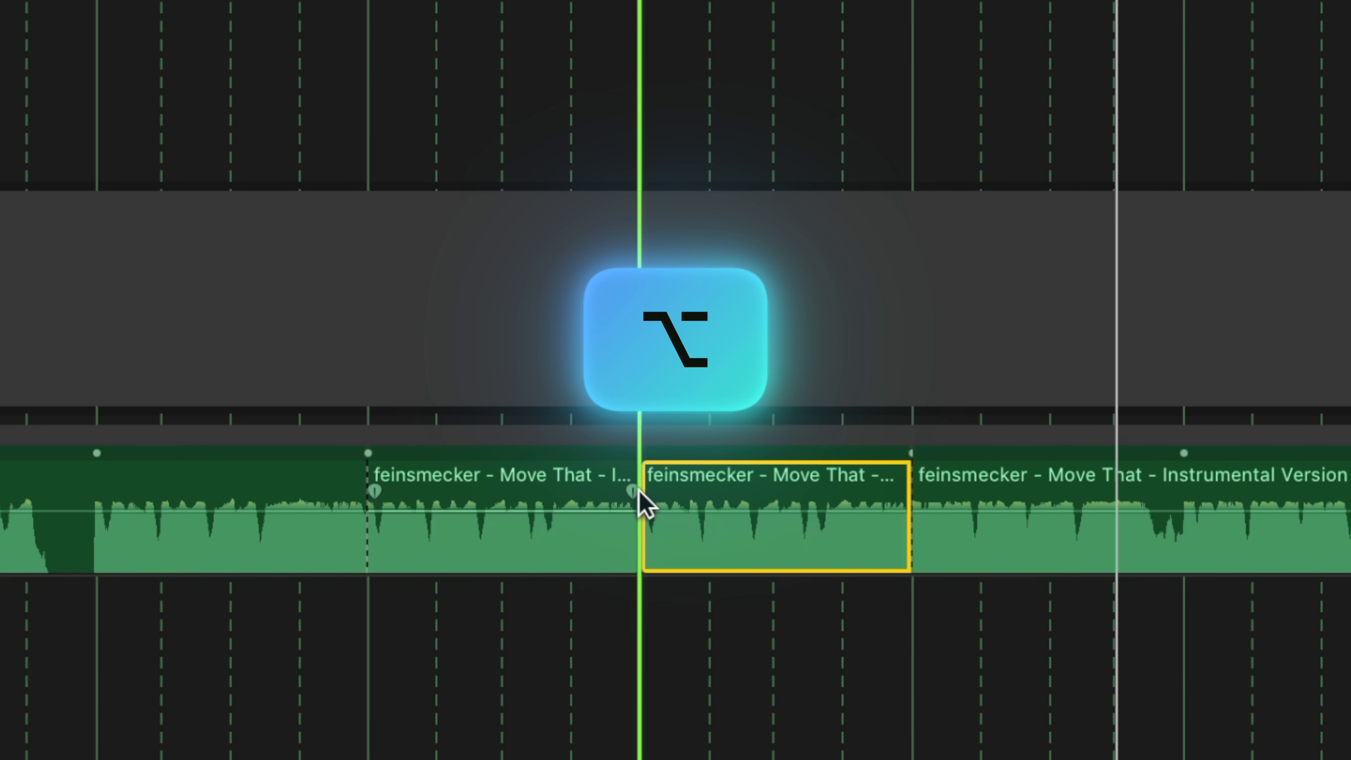
key("space")
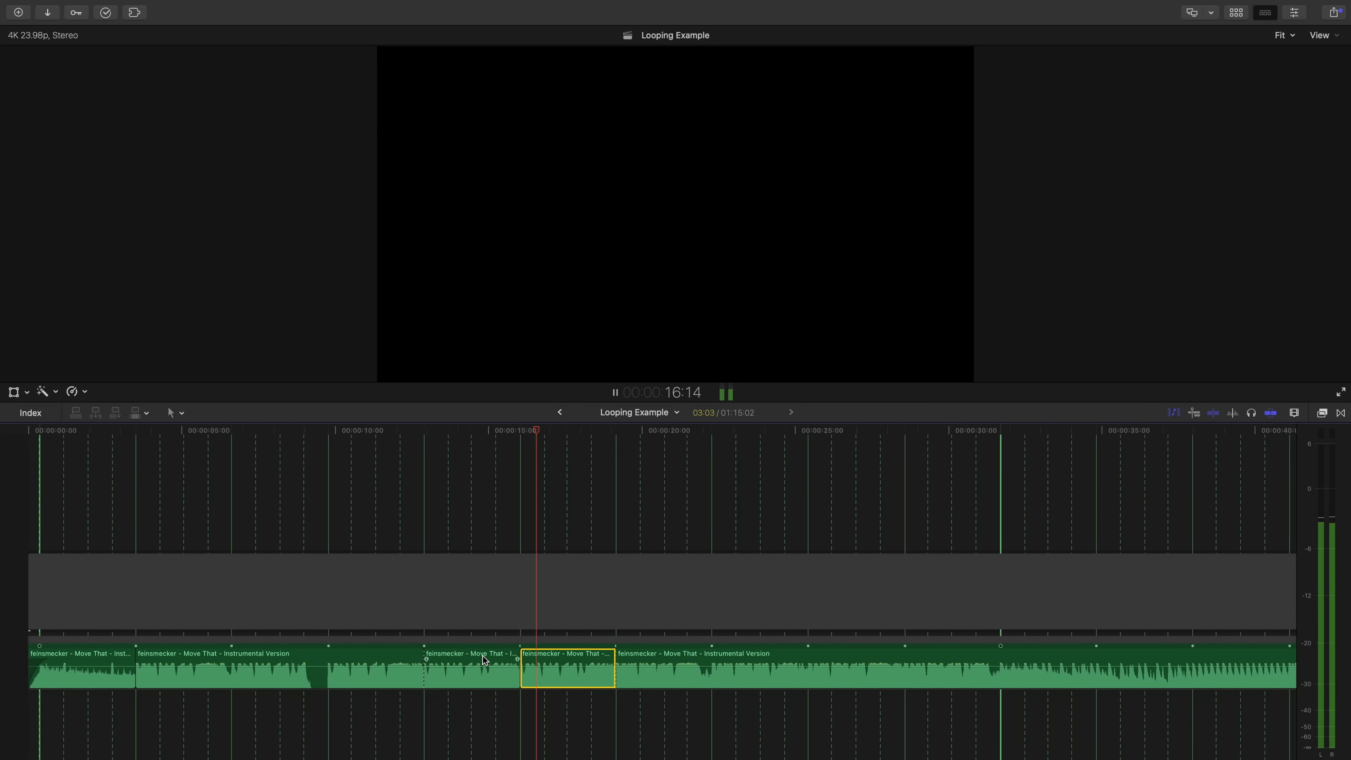
key("space")
Trim the start of the last music clip to the beat at 1:06:04, keeping only the song's ending.
scroll(782, 600, "right", 15)
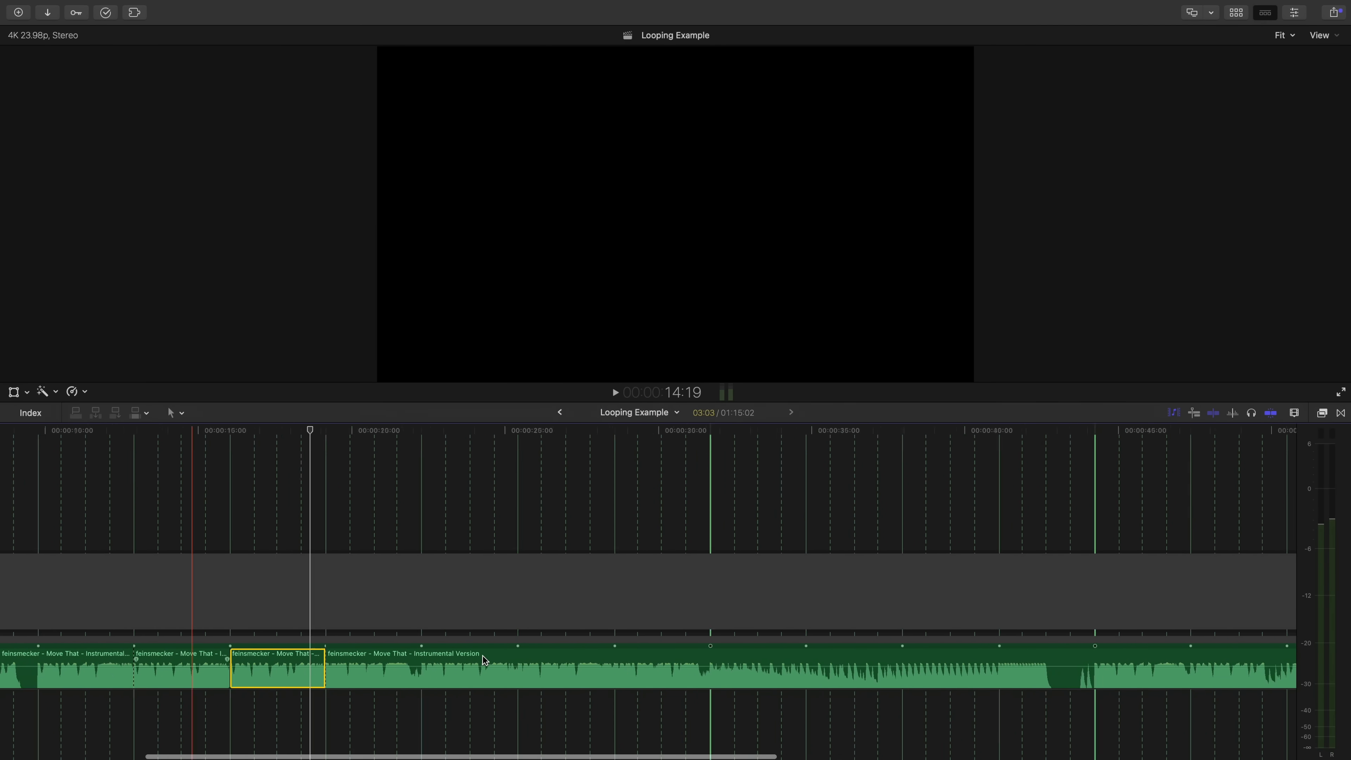
key("super+equal")
key("super+equal")
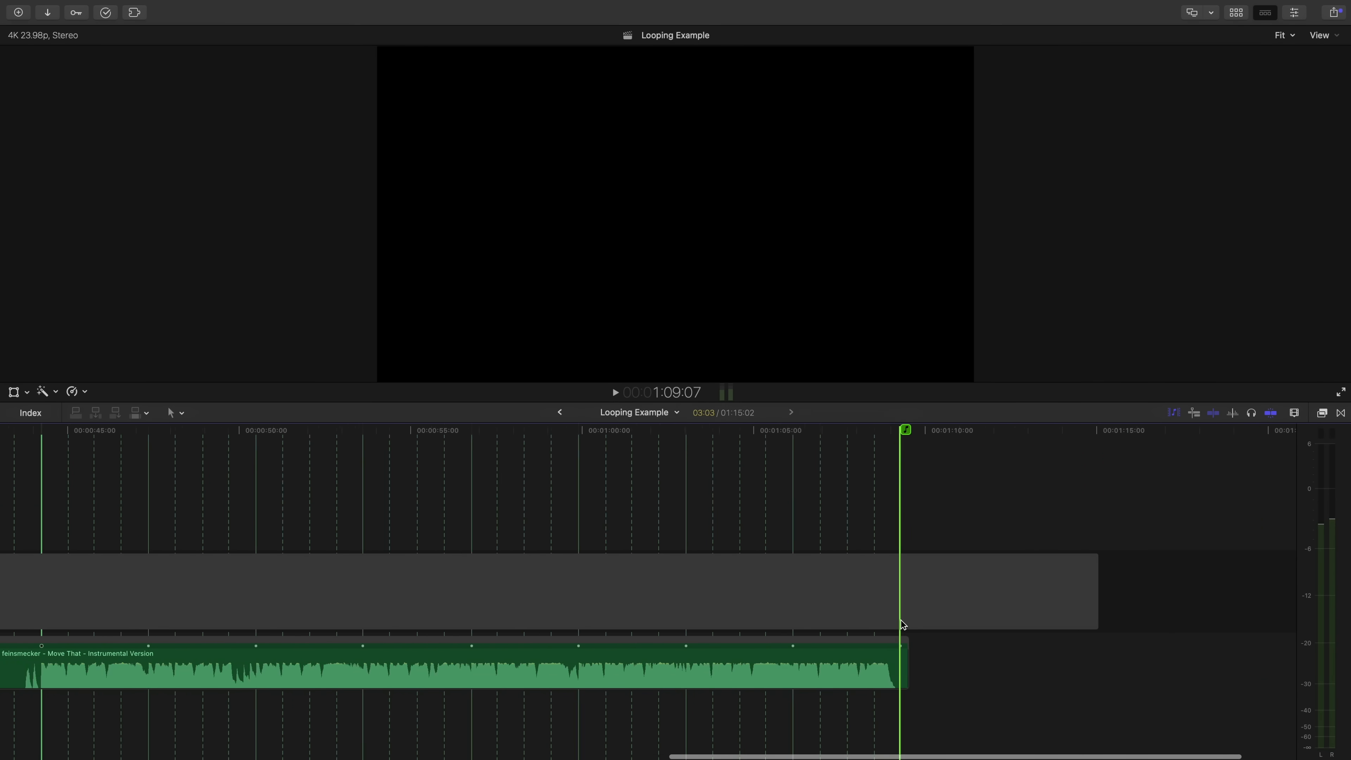
scroll(902, 624, "left", 2)
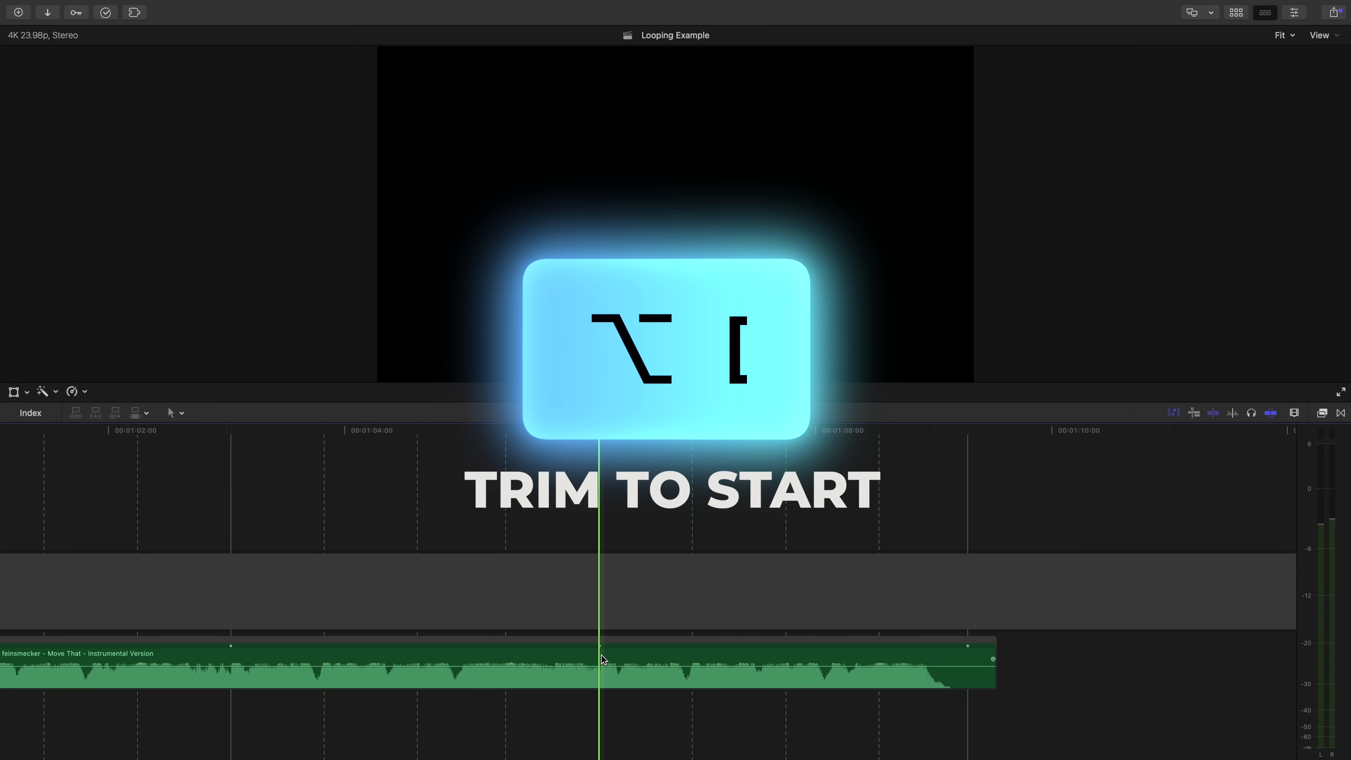
left_click(601, 660)
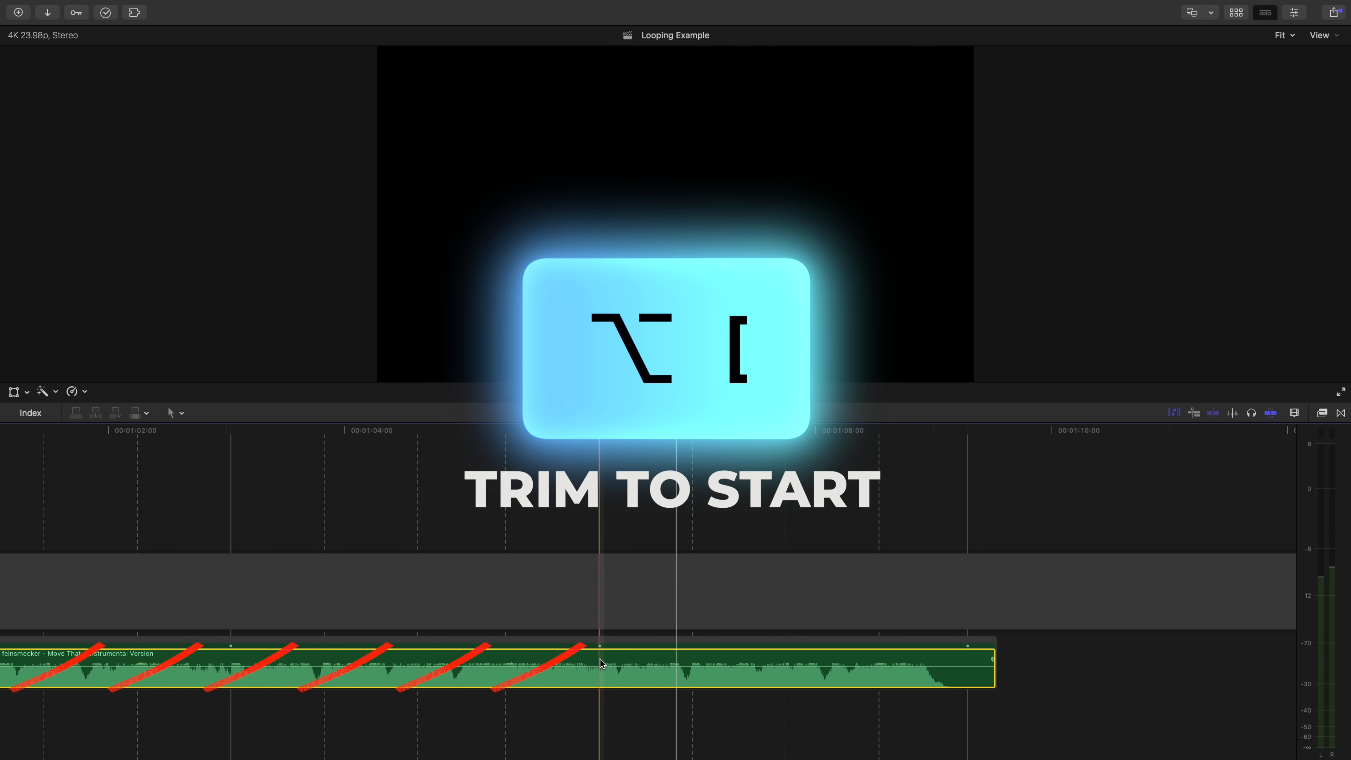
key("shift+z")
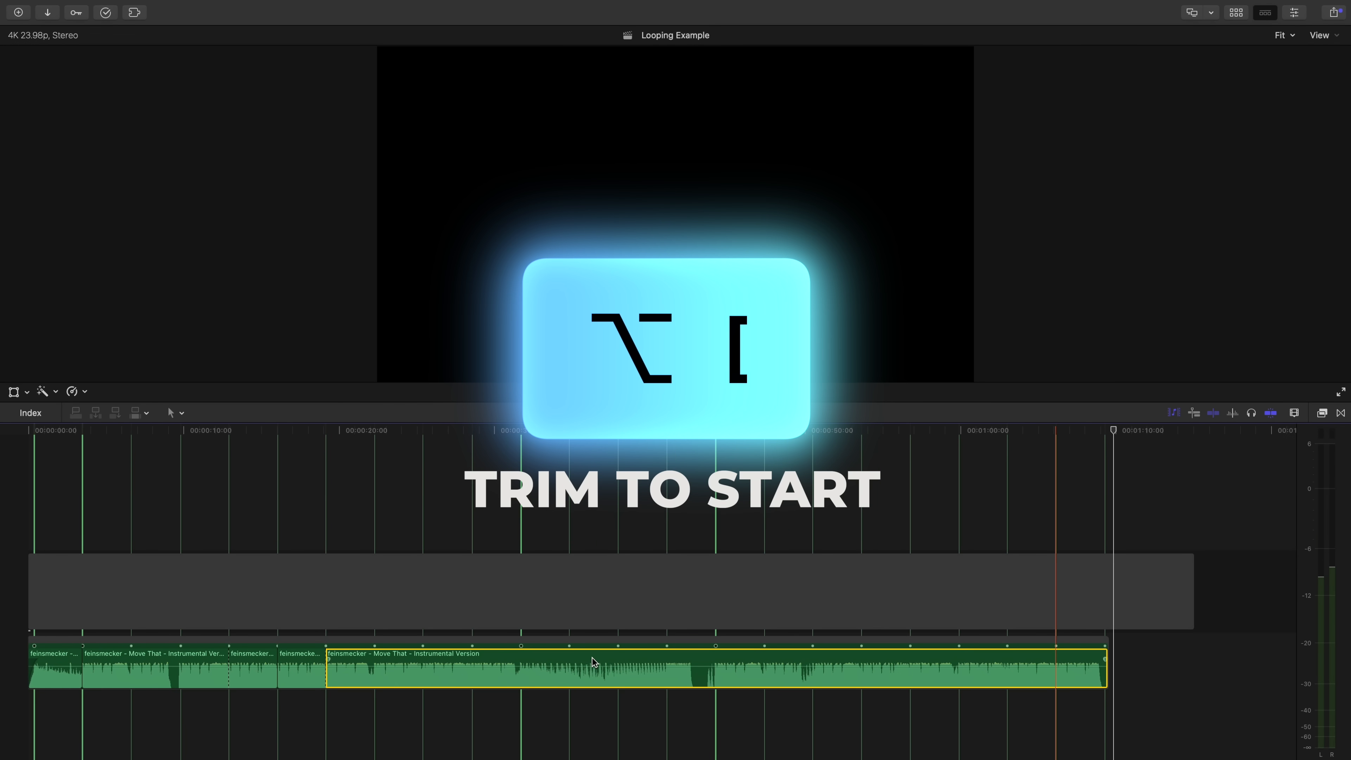
key("alt+bracketleft")
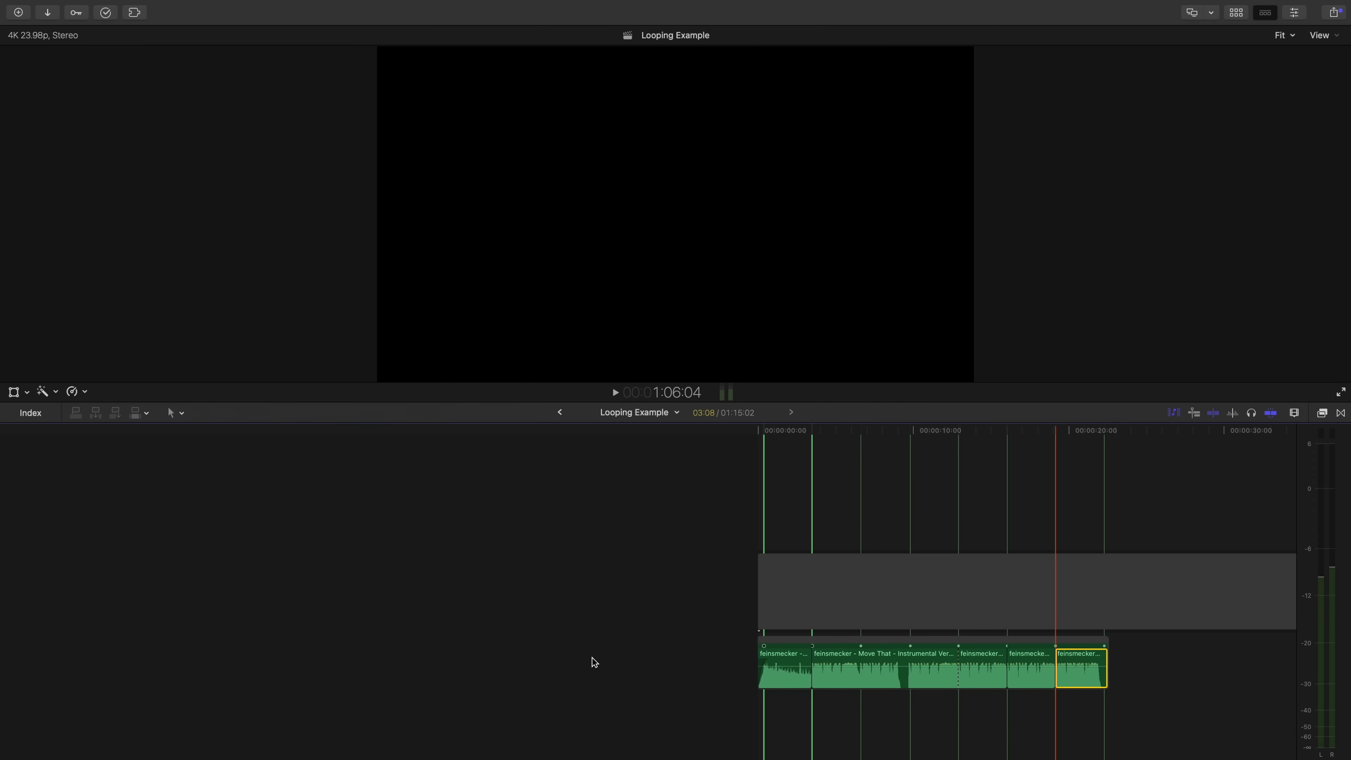
scroll(594, 662, "right", 7)
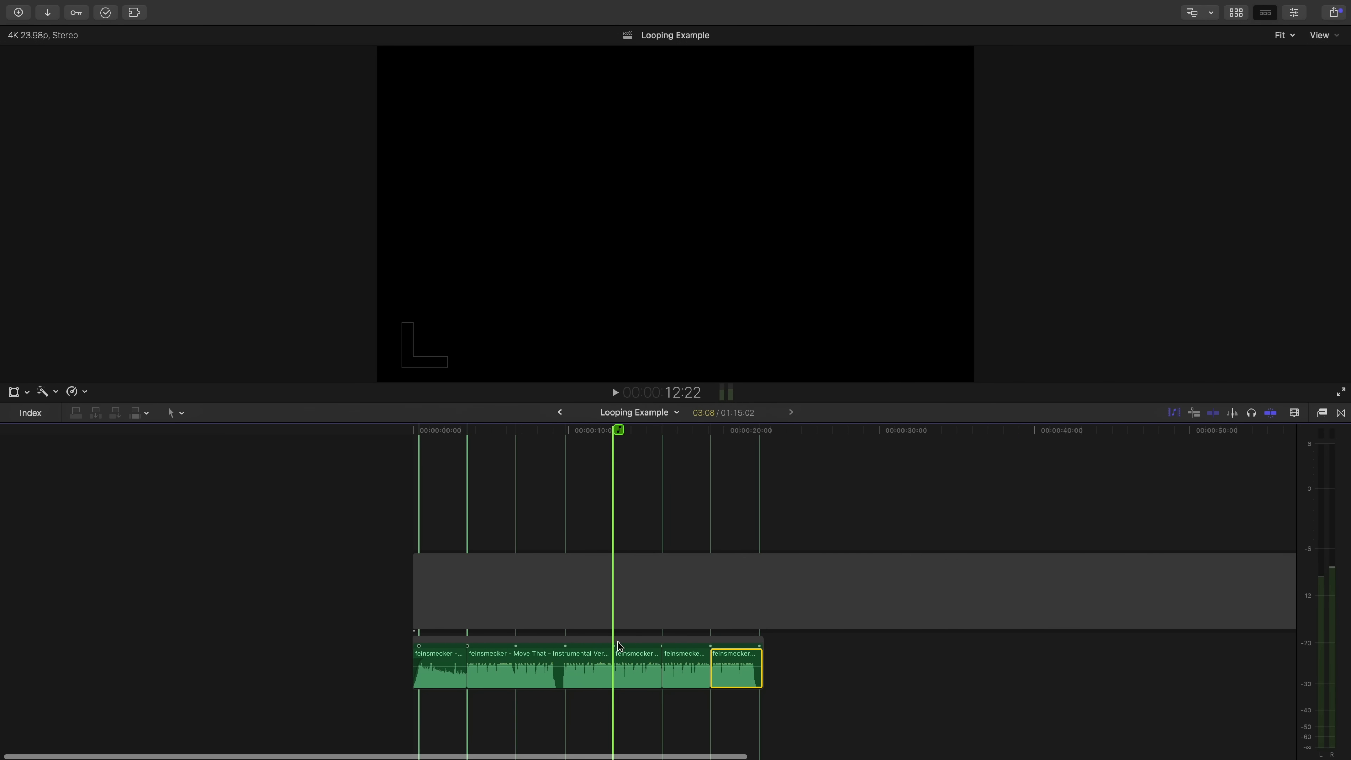
key("super+equal")
key("super+equal")
scroll(675, 620, "left", 4)
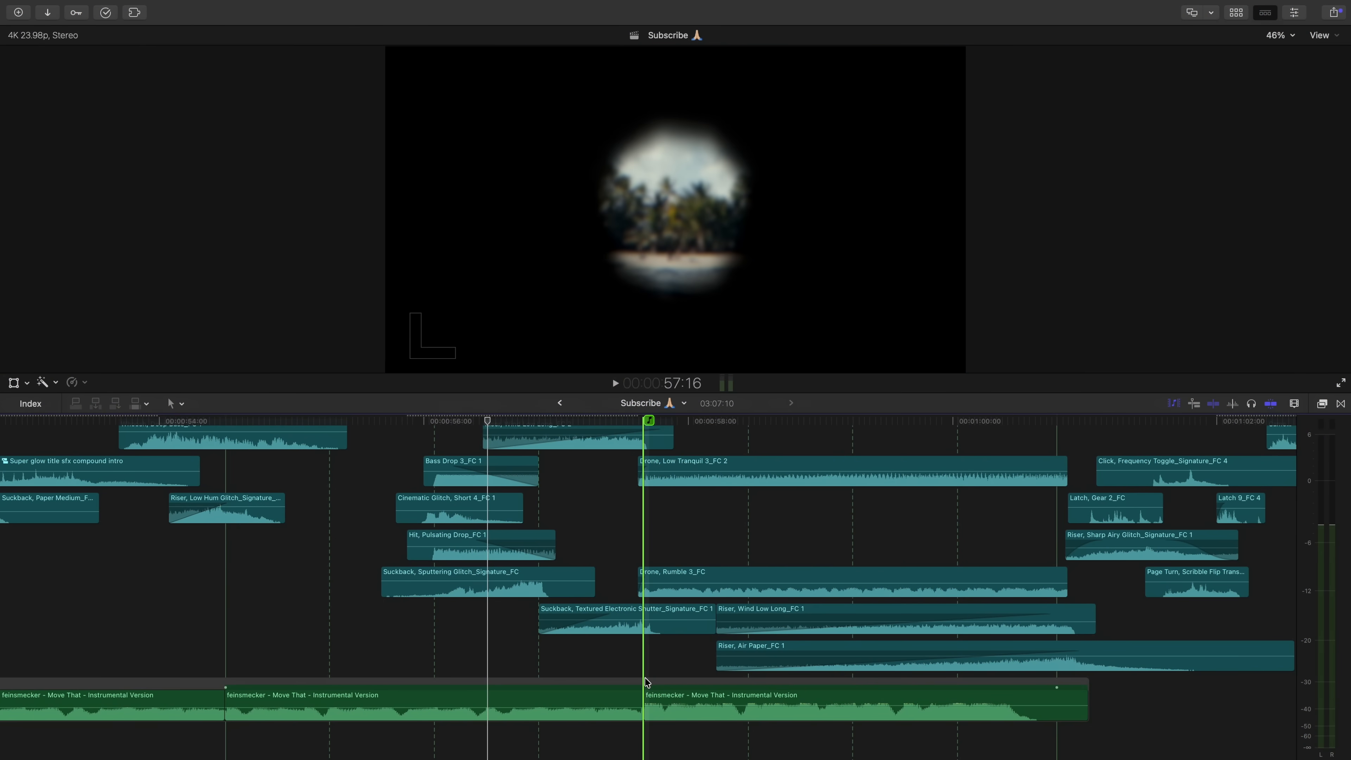
Insert a gap in the music storyline at the 57:16 beat, and extend it to where the Drone sound effects end.
left_click(646, 683)
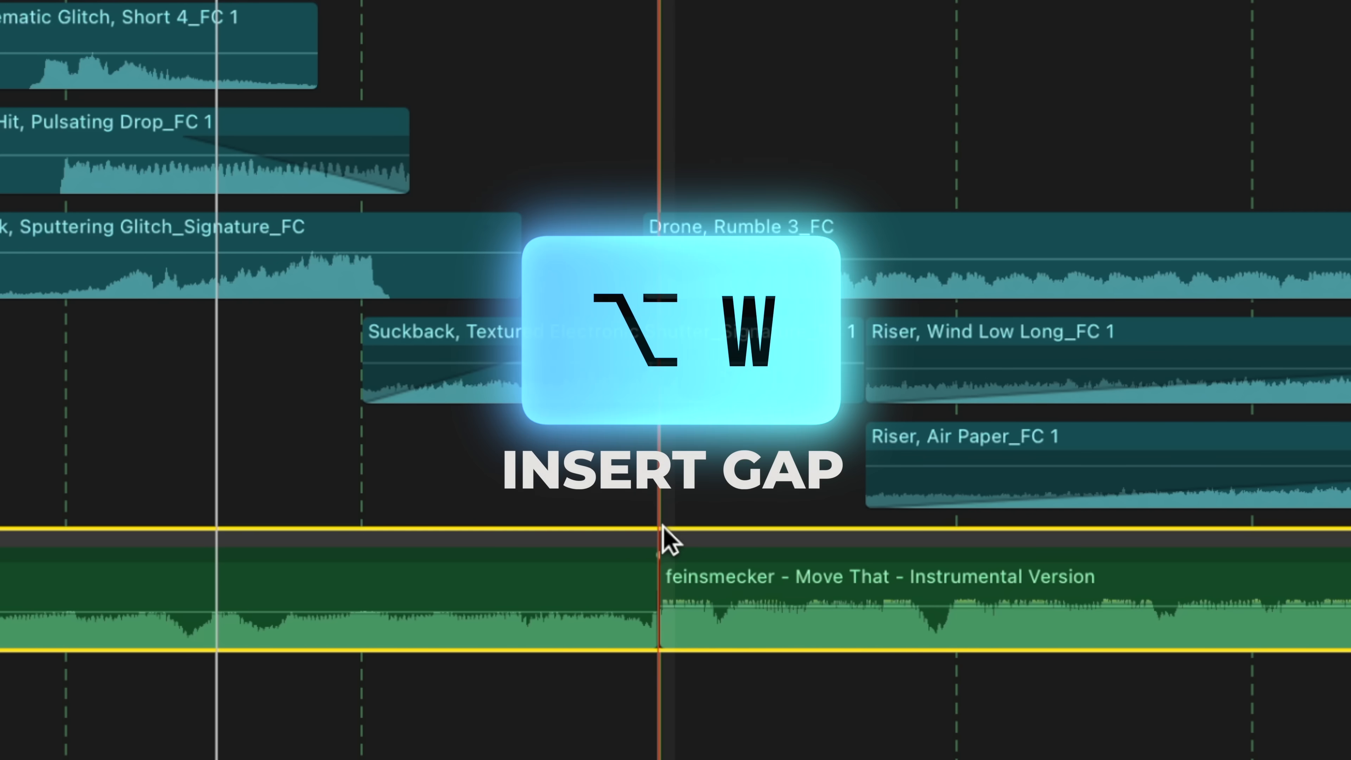
key("alt+w")
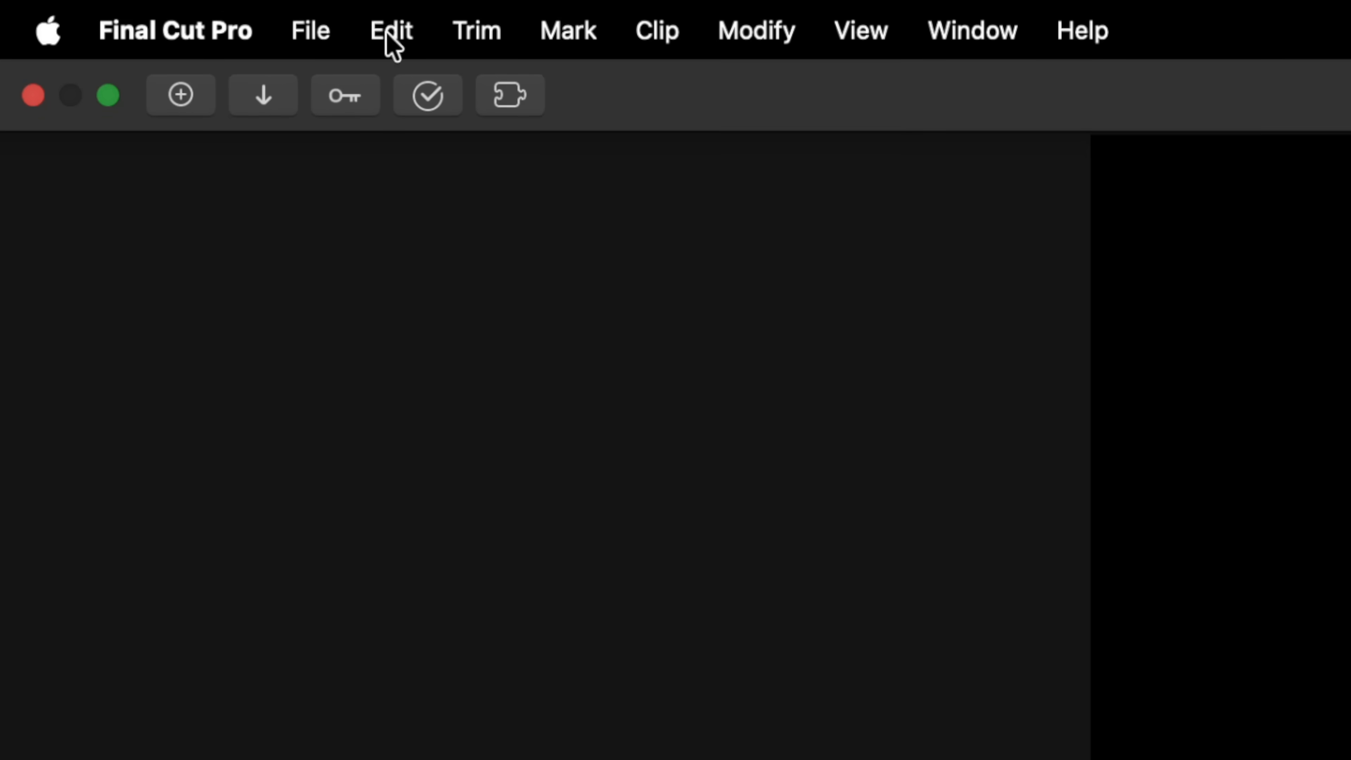
left_click(391, 33)
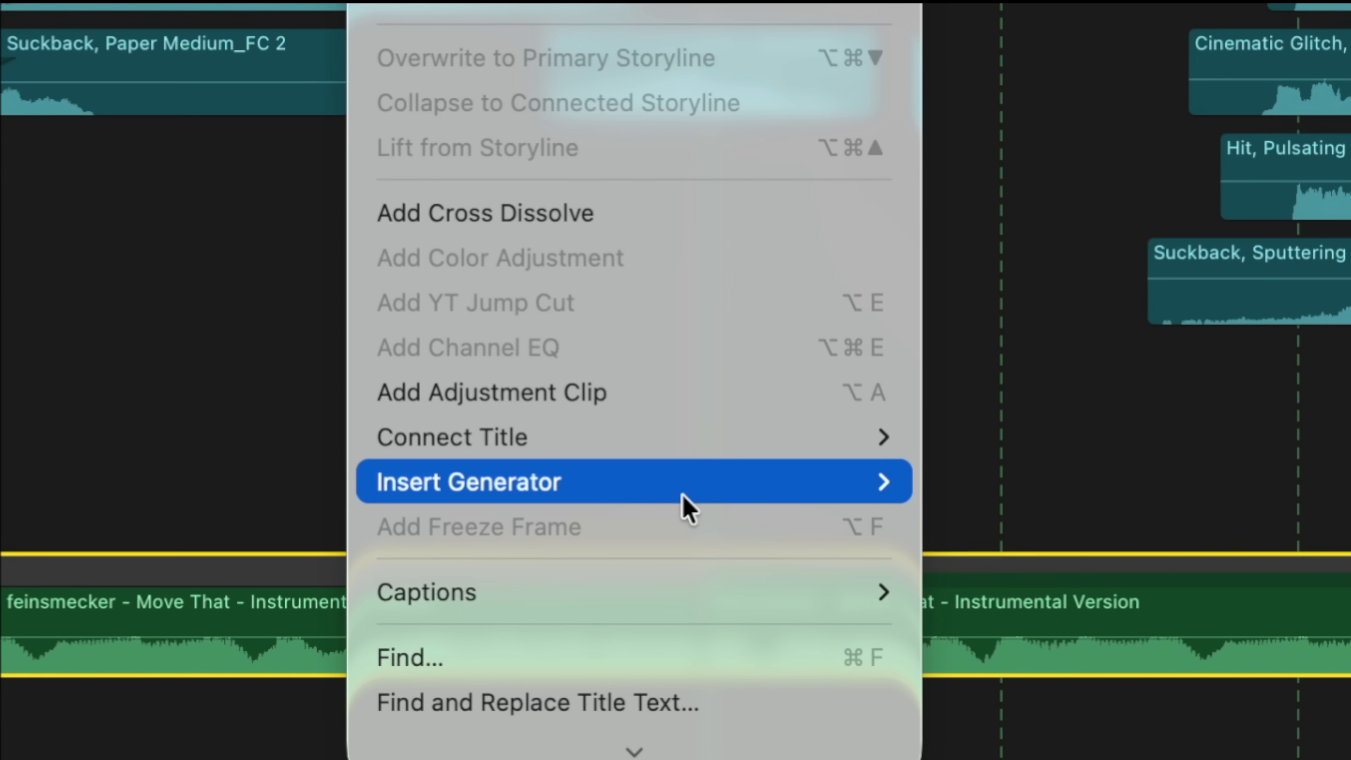
mouse_move(683, 496)
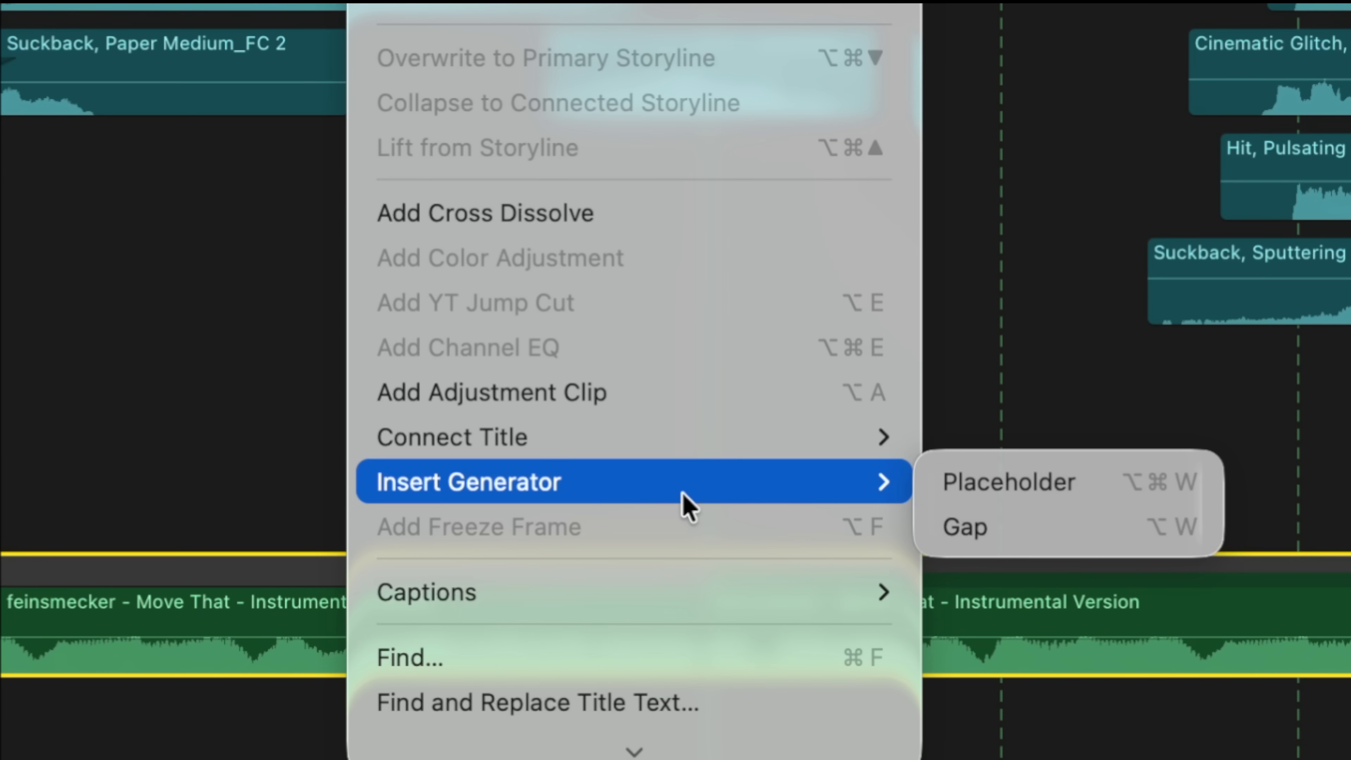
left_click(1053, 544)
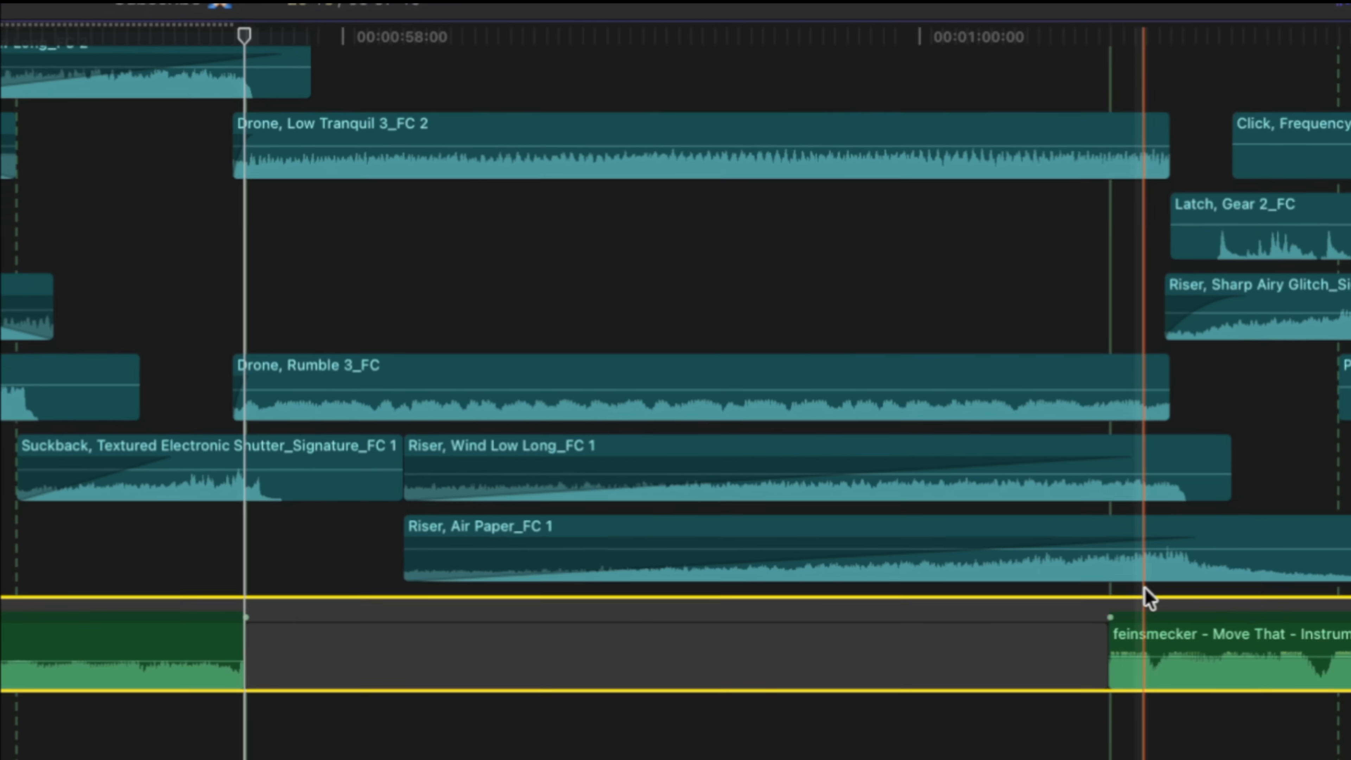
left_click_drag(1110, 655, 1177, 649)
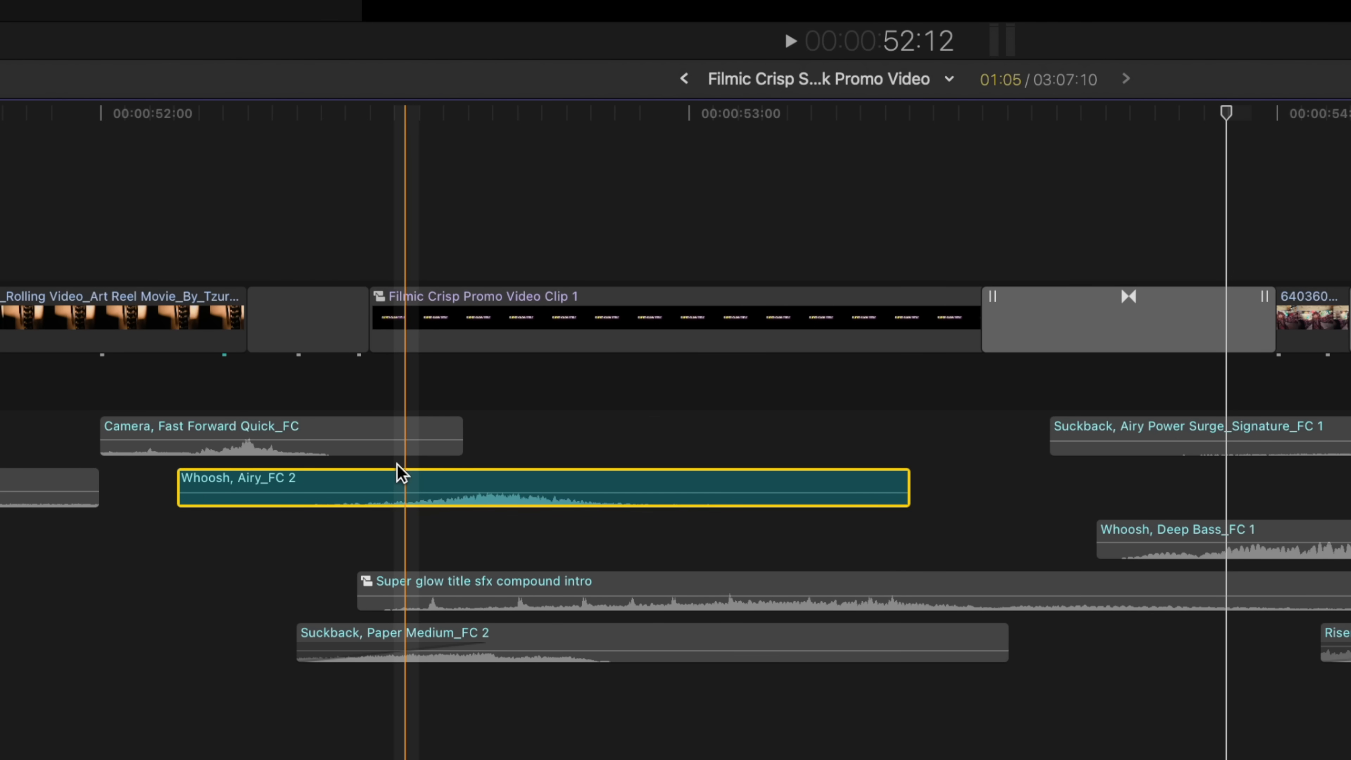
Audition the Whoosh, Airy_FC 2 sound and move it so its beat aligns with the middle of the transition after Filmic Crisp Promo Video Clip 1.
key("space")
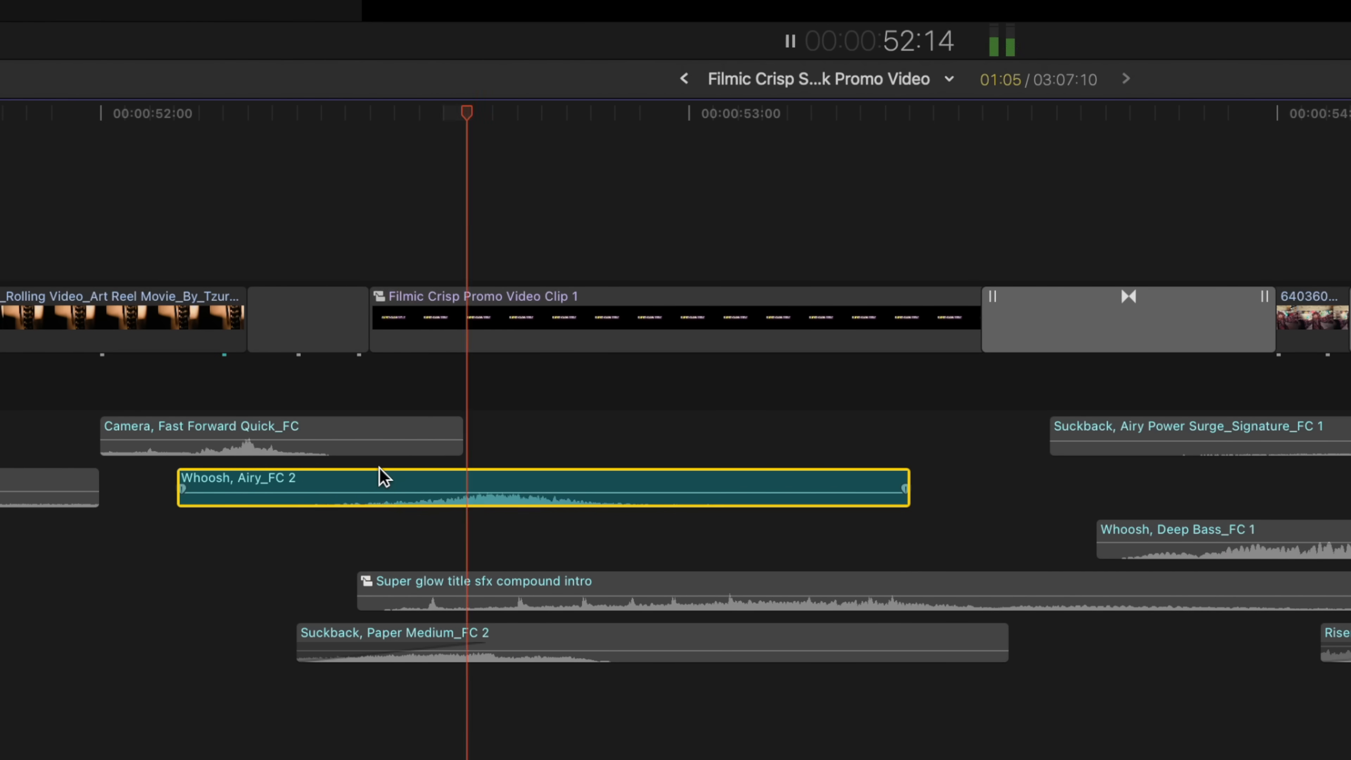
key("space")
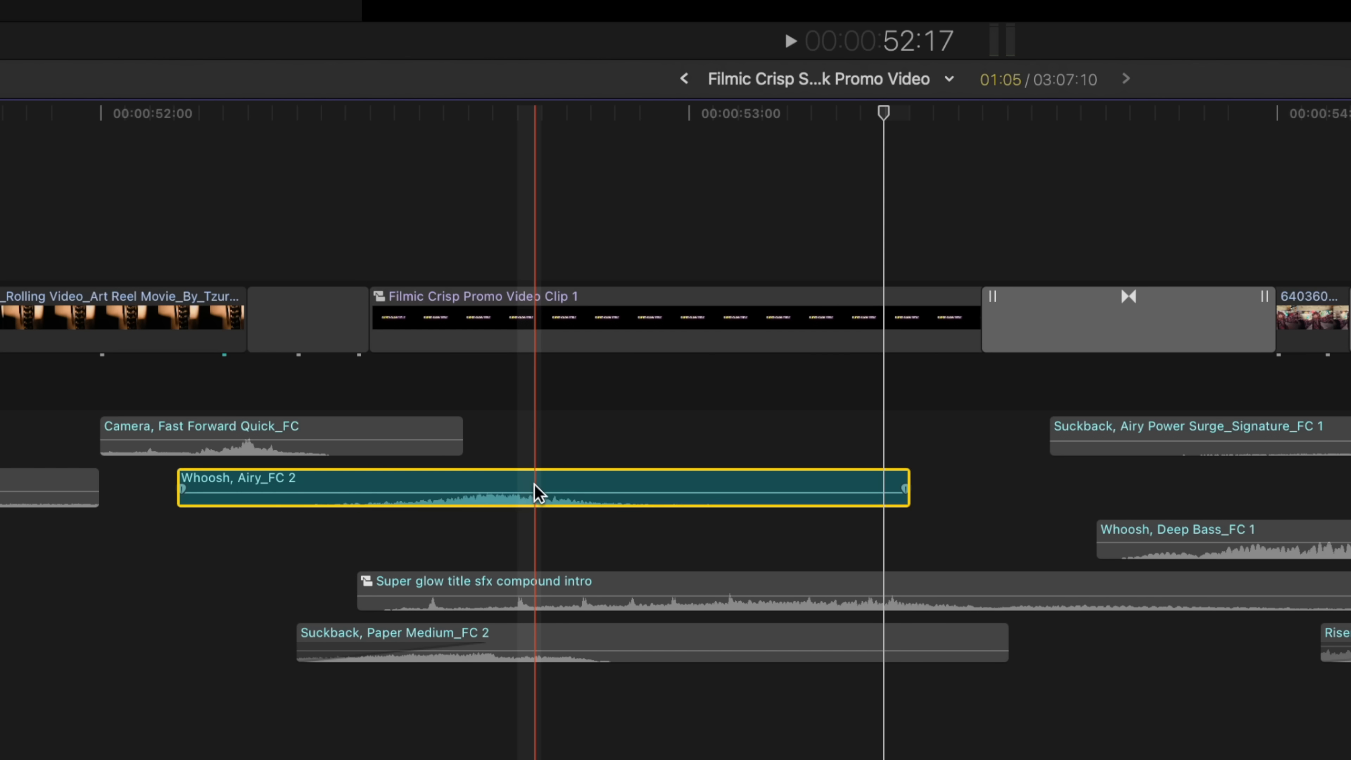
left_click_drag(525, 498, 1061, 471)
left_click_drag(897, 471, 787, 471)
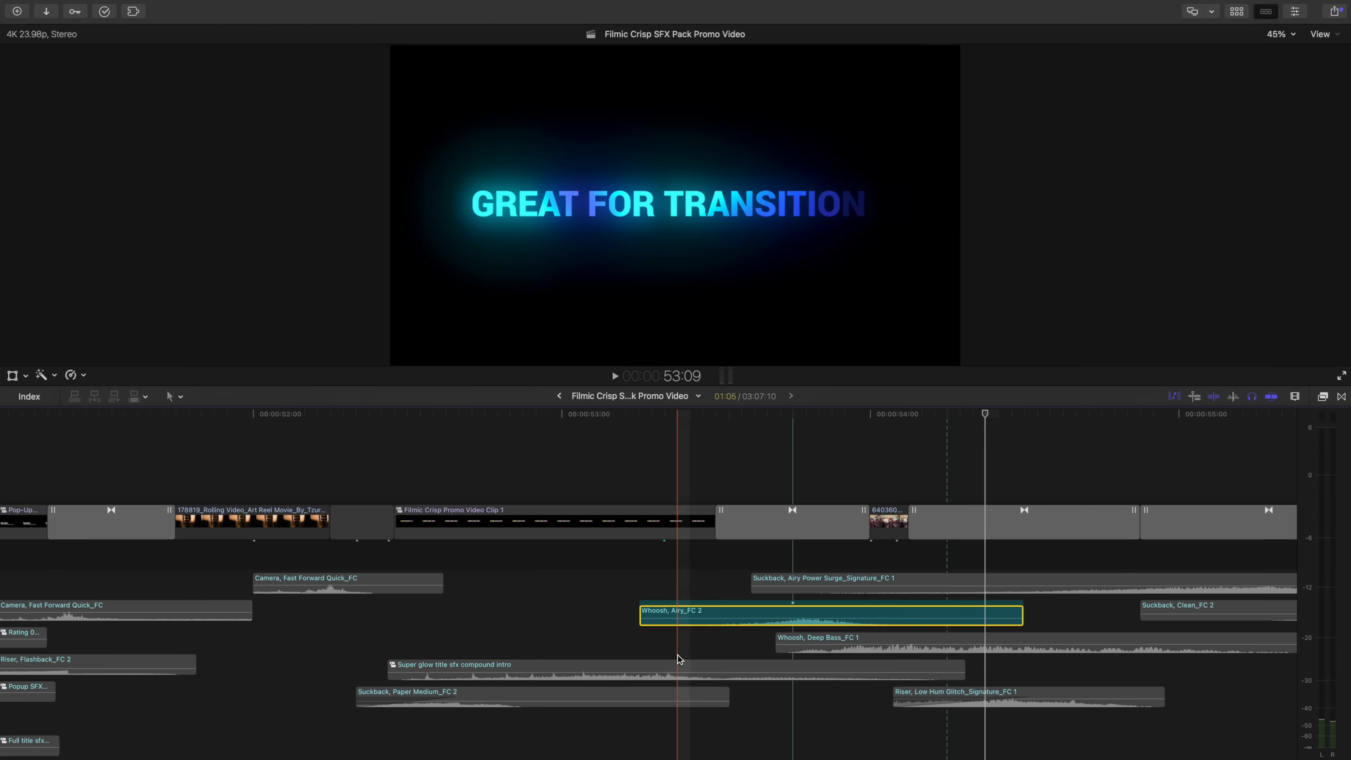
key("space")
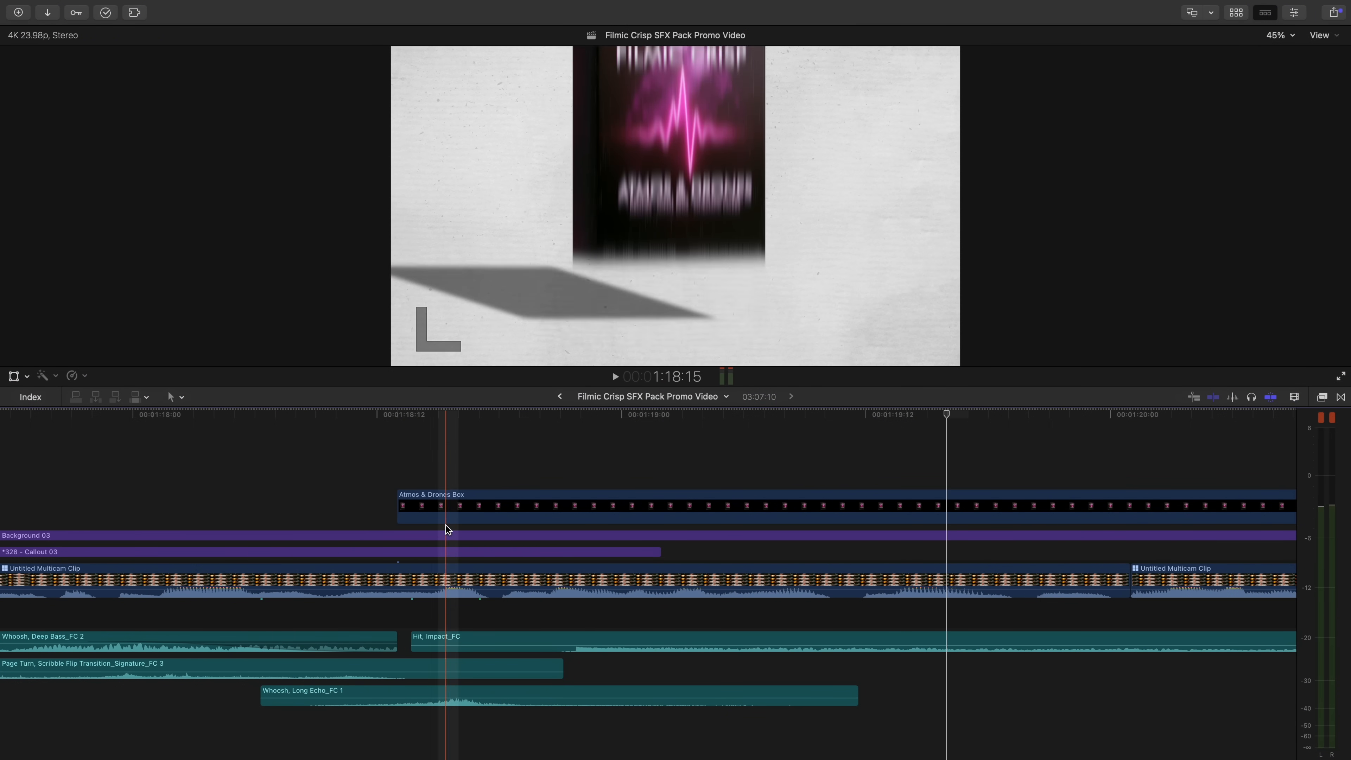
Add a marker to the Atmos & Drones Box clip at 1:18:17, and shift the Hit, Impact_FC sound to line up its beat with the marker.
left_click(485, 519)
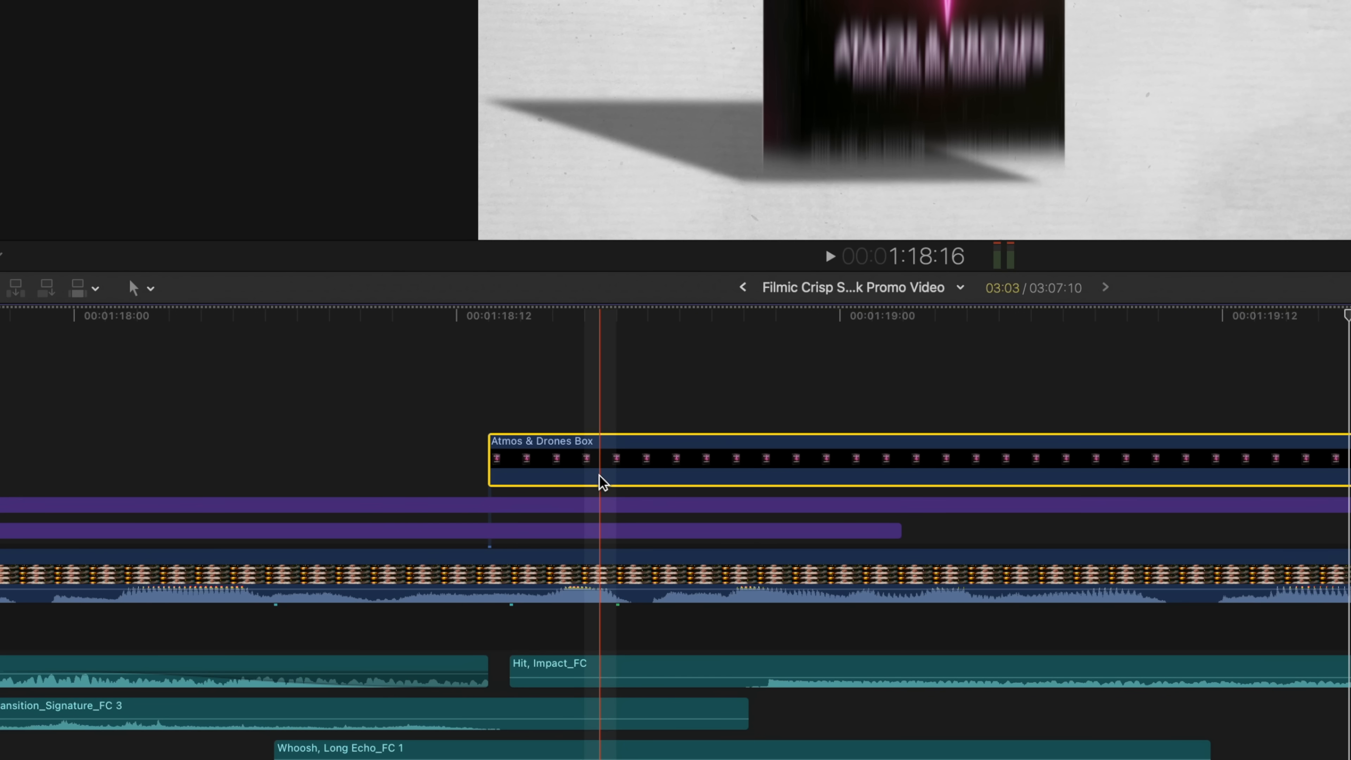
key("m")
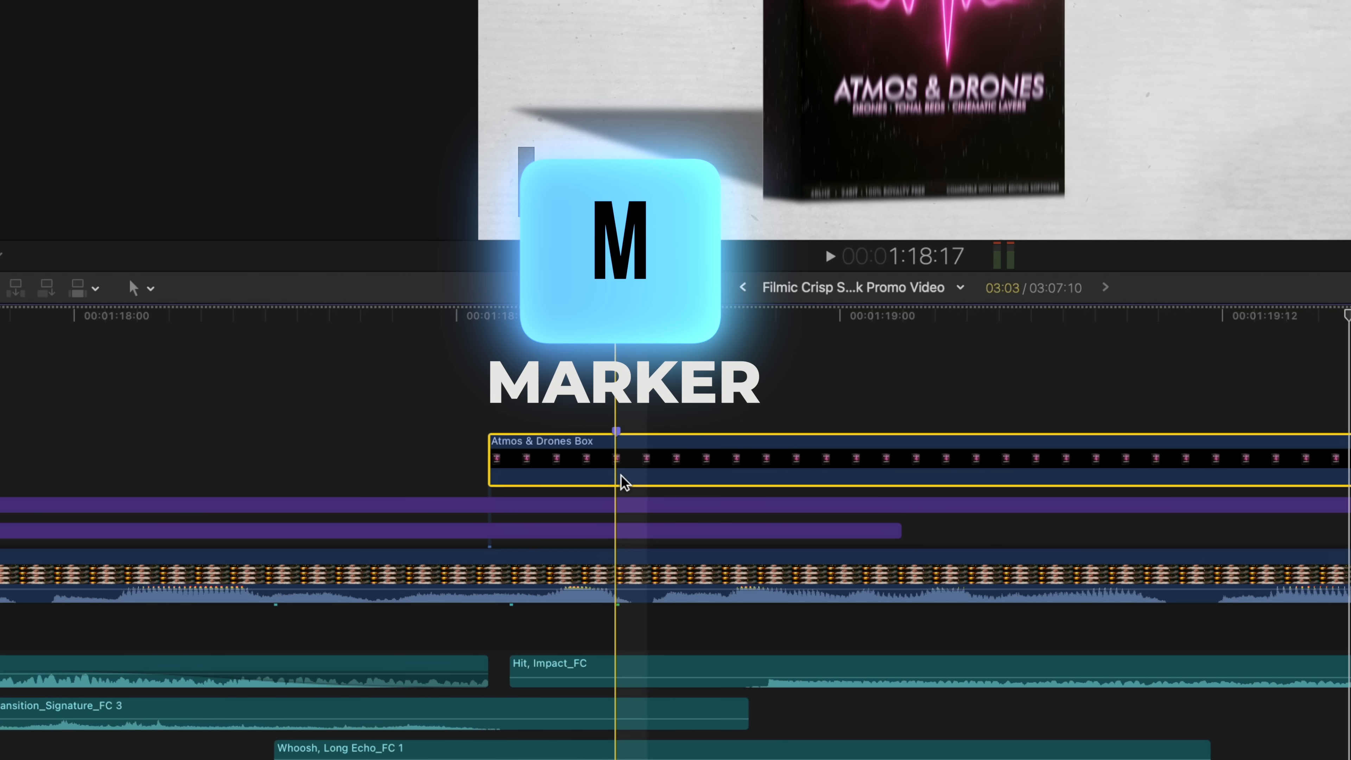
left_click(616, 659)
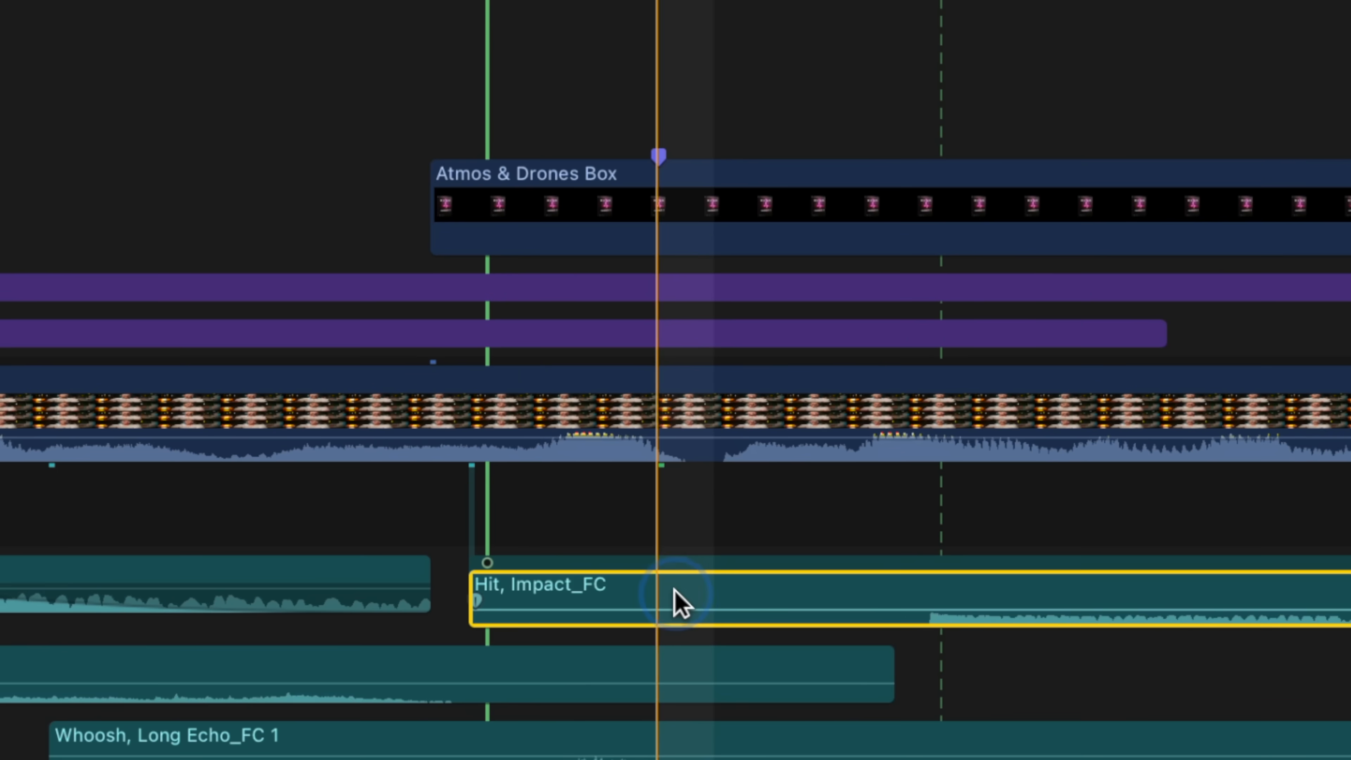
left_click_drag(602, 653, 460, 653)
left_click_drag(401, 584, 404, 584)
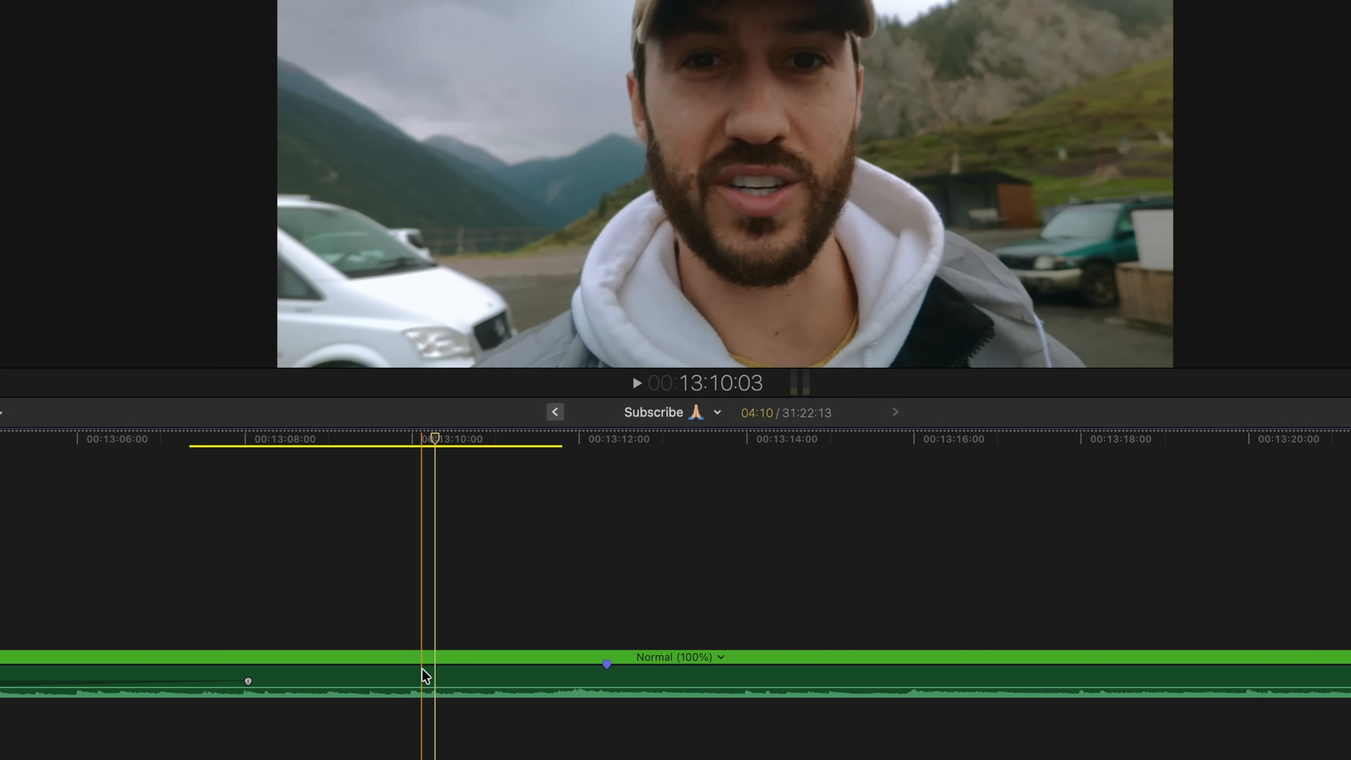
Using the music clip's beat grid, move the sound effect ending just before 13:12 one beat later and play the result.
left_click(270, 677)
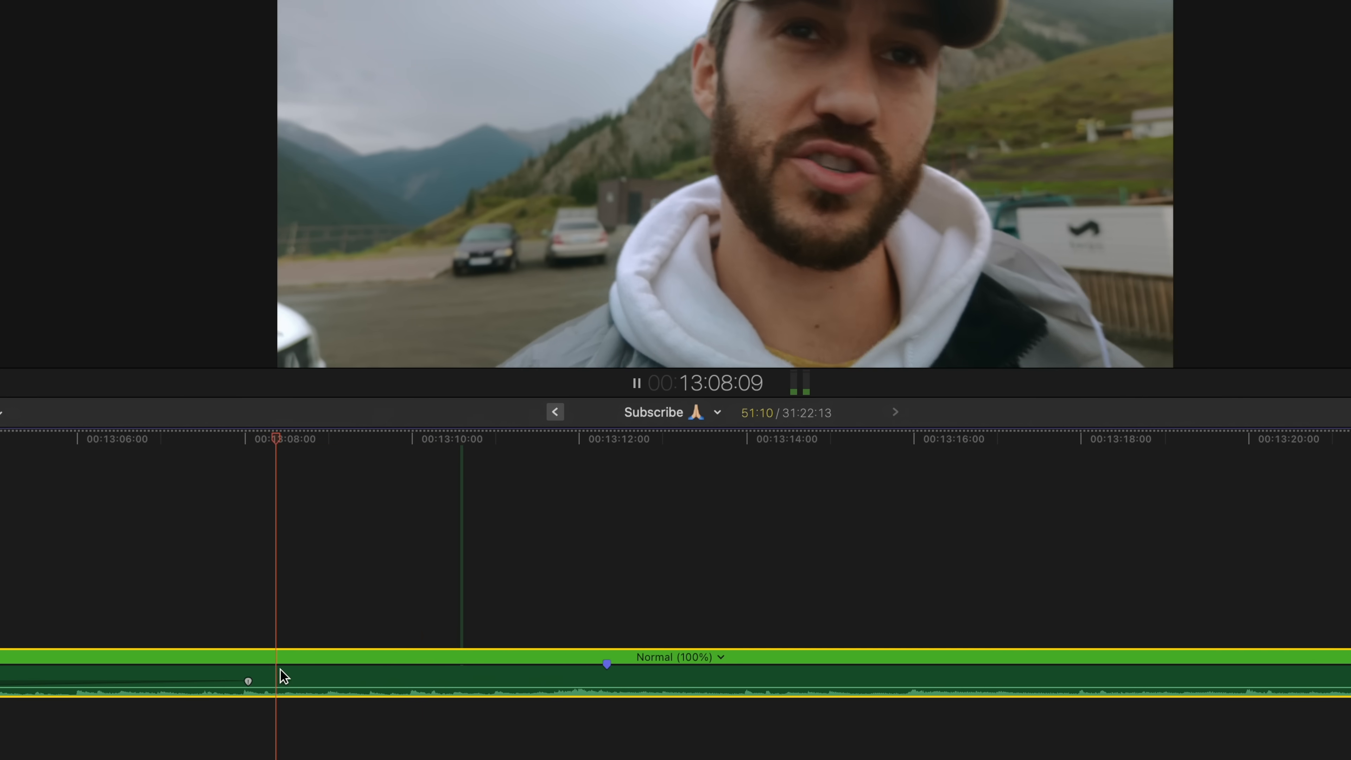
scroll(479, 650, "right", 3)
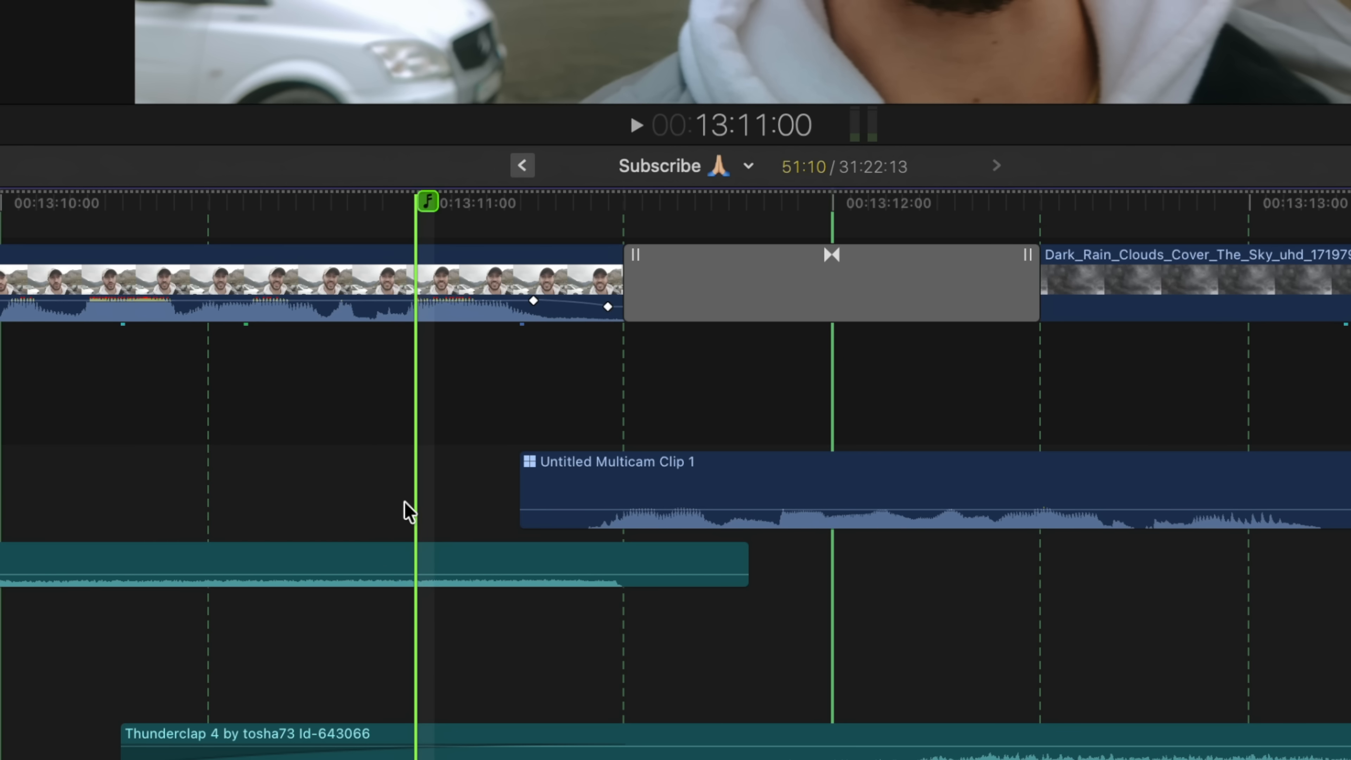
left_click_drag(387, 564, 595, 562)
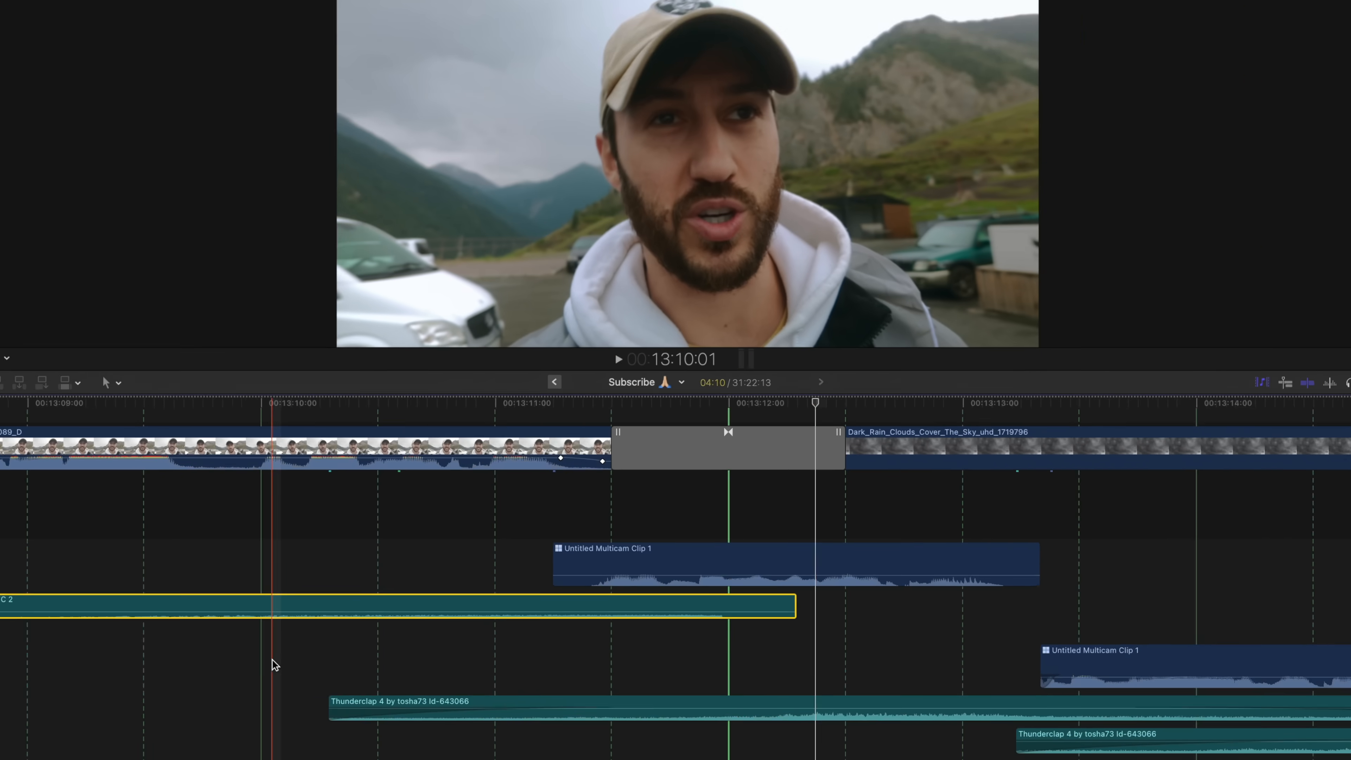
key("space")
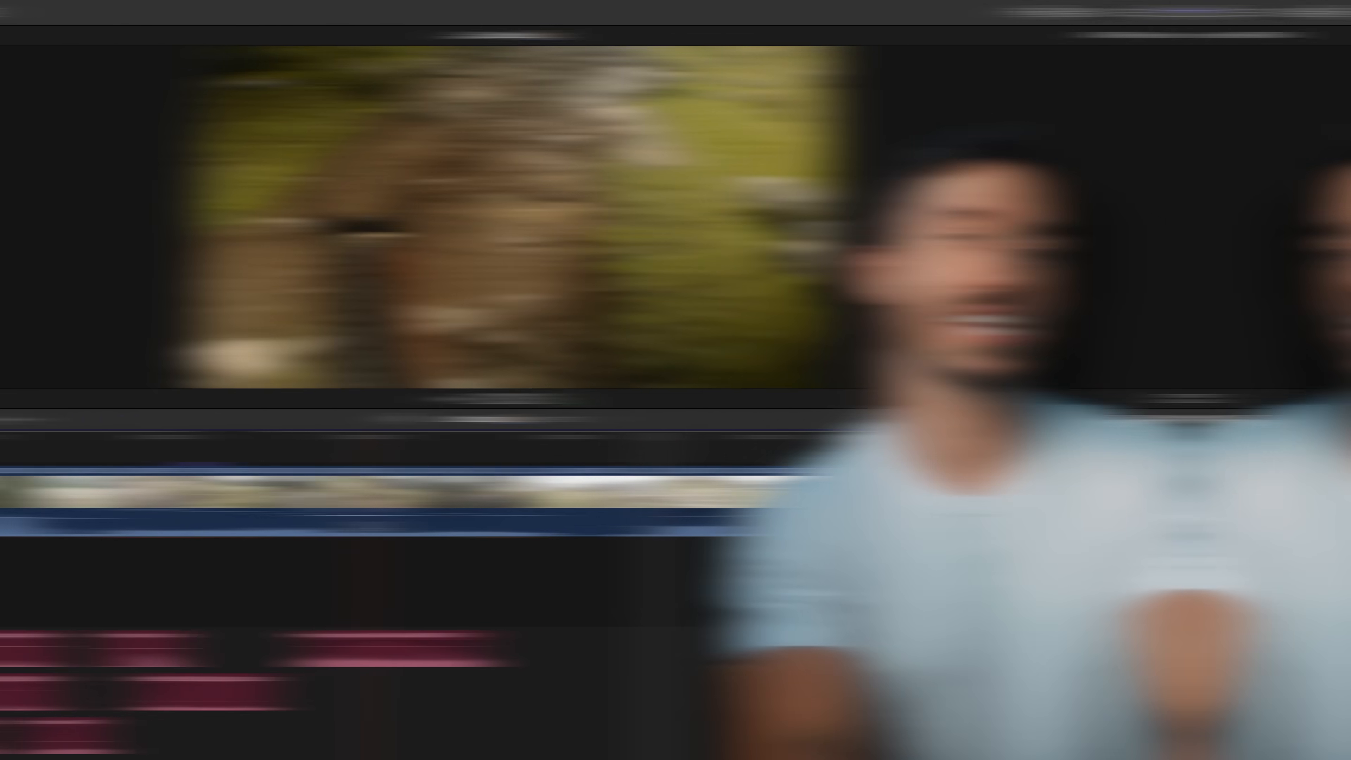
Enable beat detection on the Exodus music clip, and select the Animals, Horse, Walk, Wet Gravel sound against the beat grid.
scroll(565, 515, "down", 10)
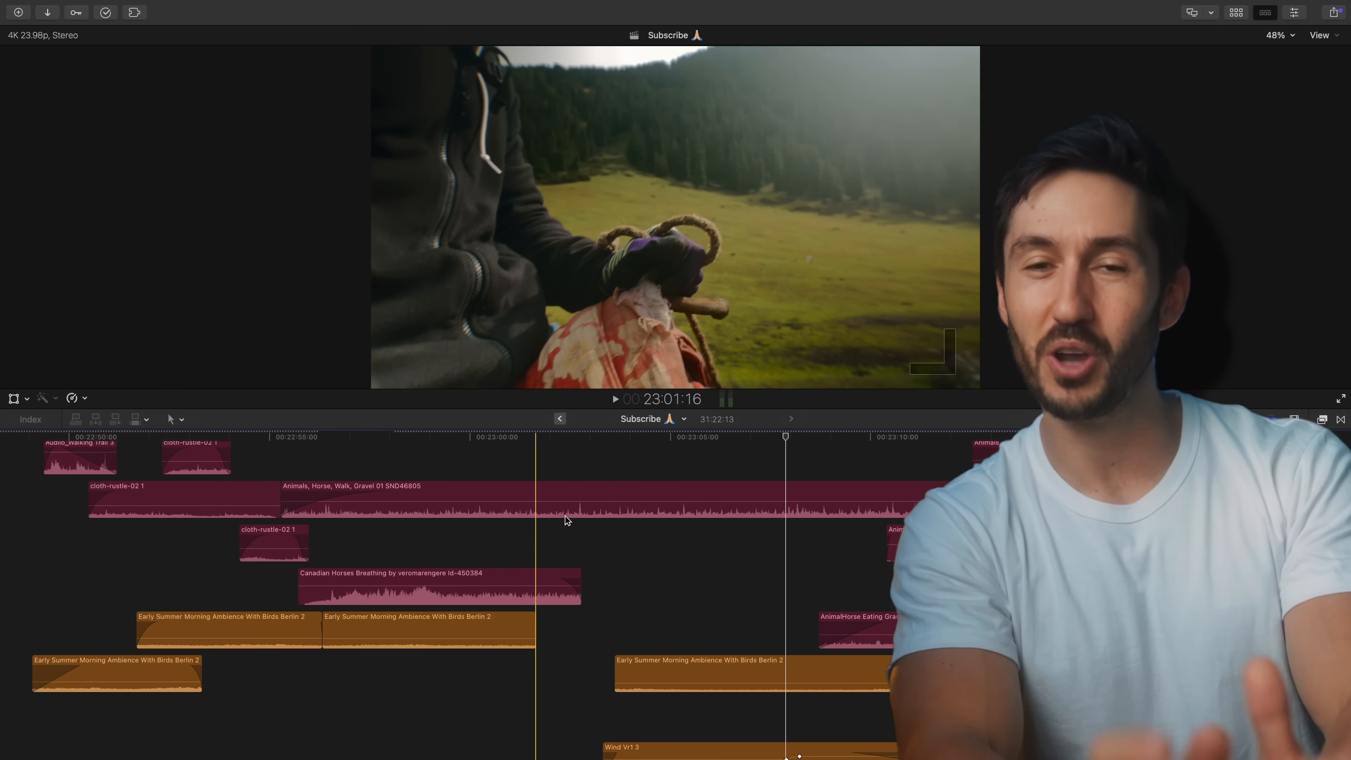
scroll(565, 521, "down", 2)
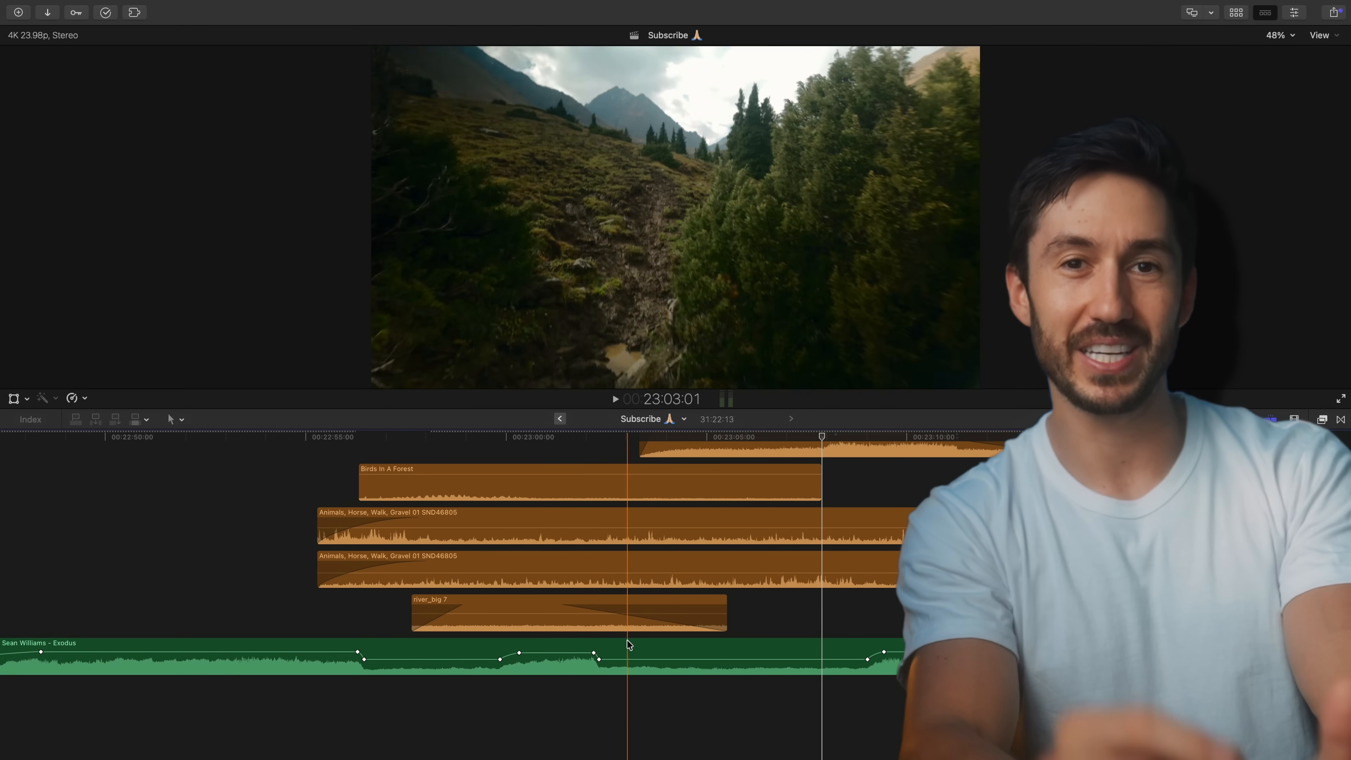
left_click(594, 647)
key("ctrl+b")
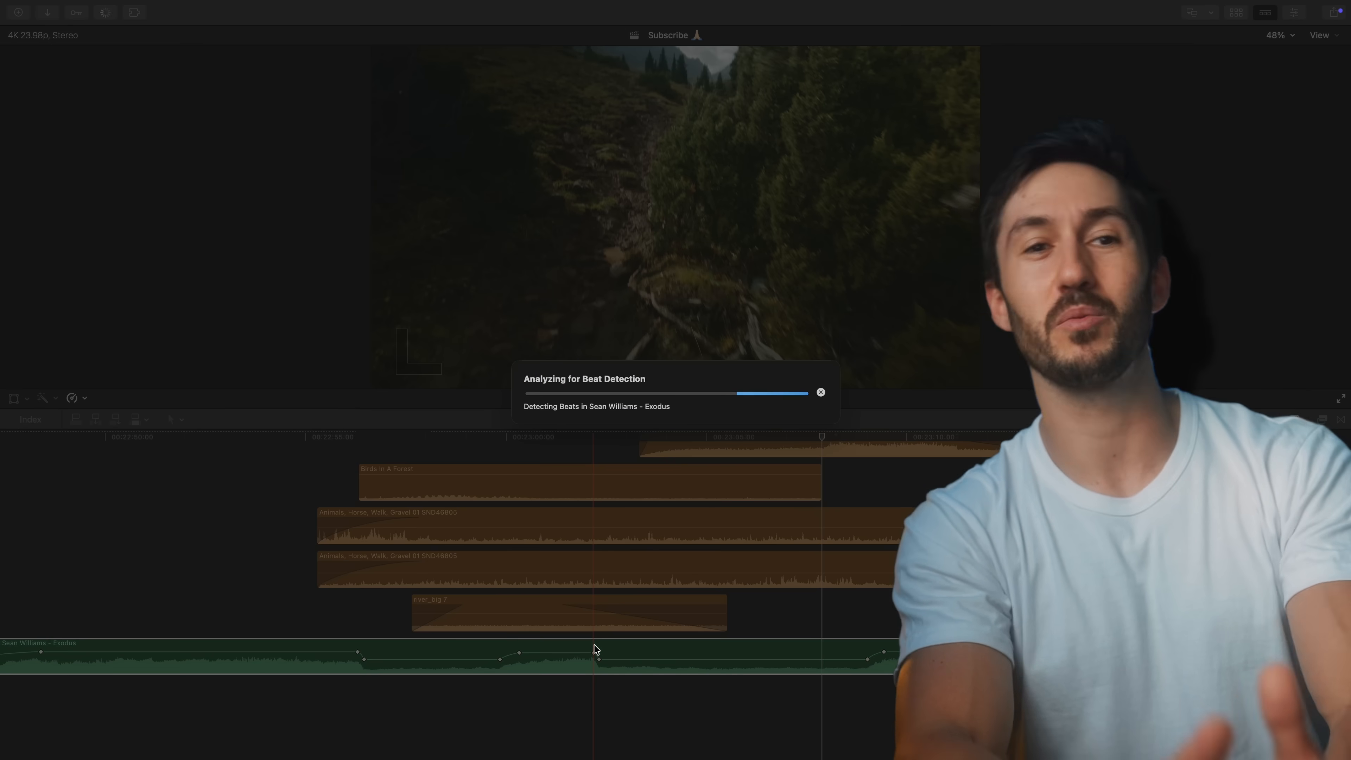
scroll(595, 647, "up", 12)
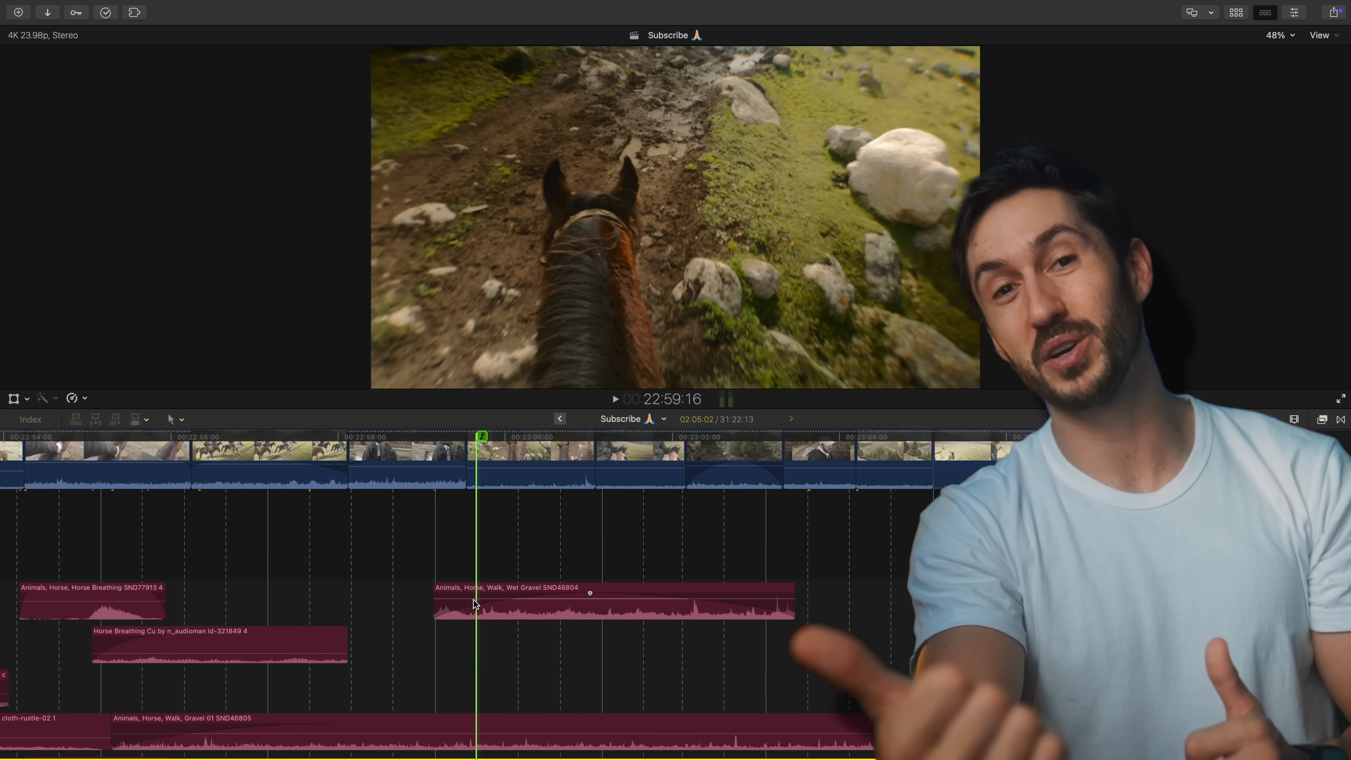
left_click(490, 609)
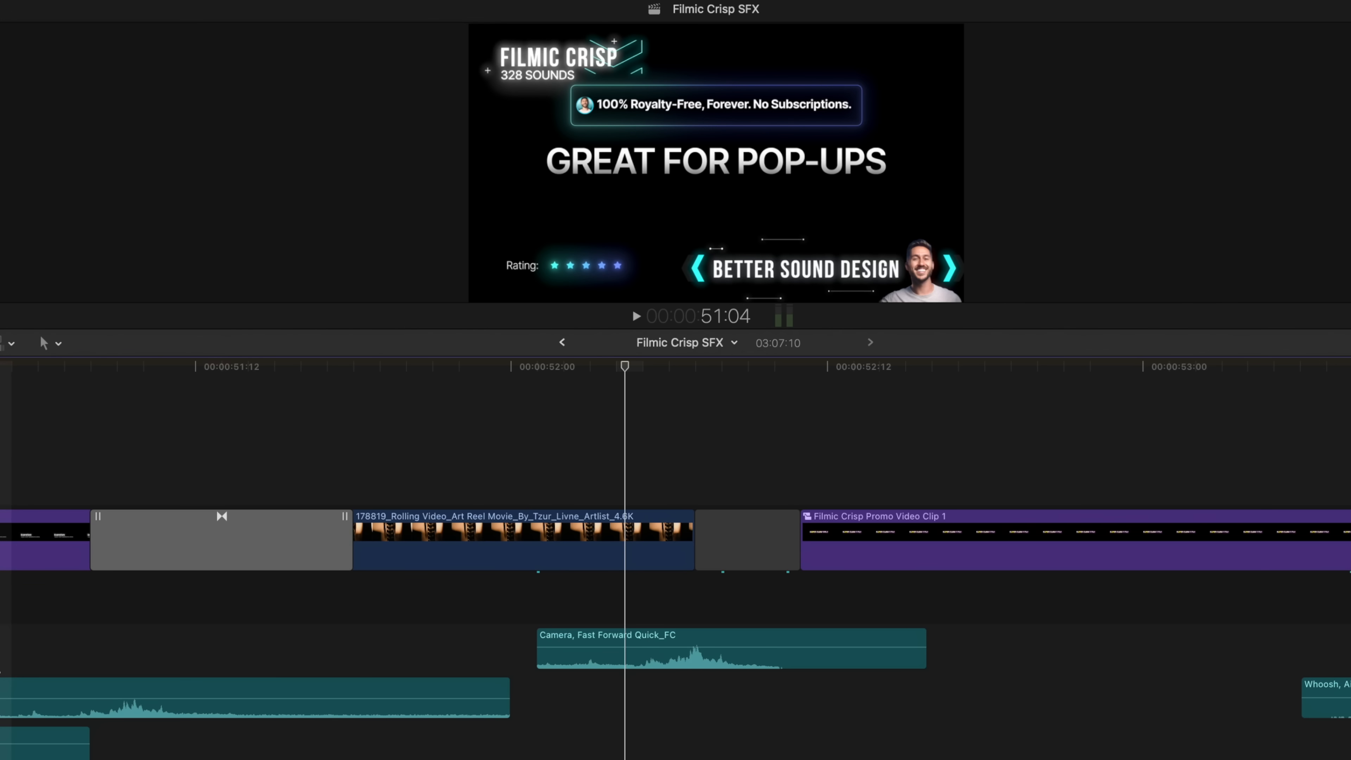
Play the Filmic Crisp SFX timeline through the Rolling Video clip and into Filmic Crisp Promo Video Clip 1.
key("space")
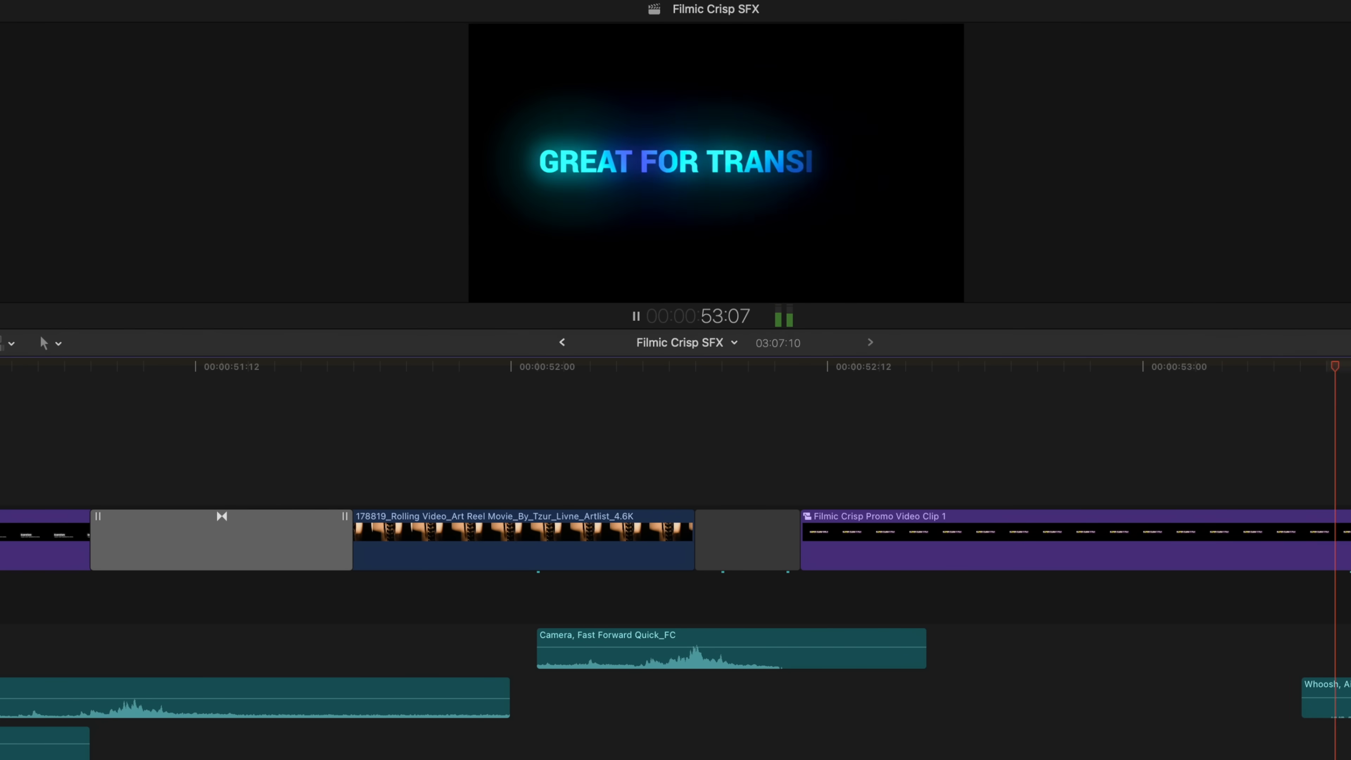
key("space")
key("space")
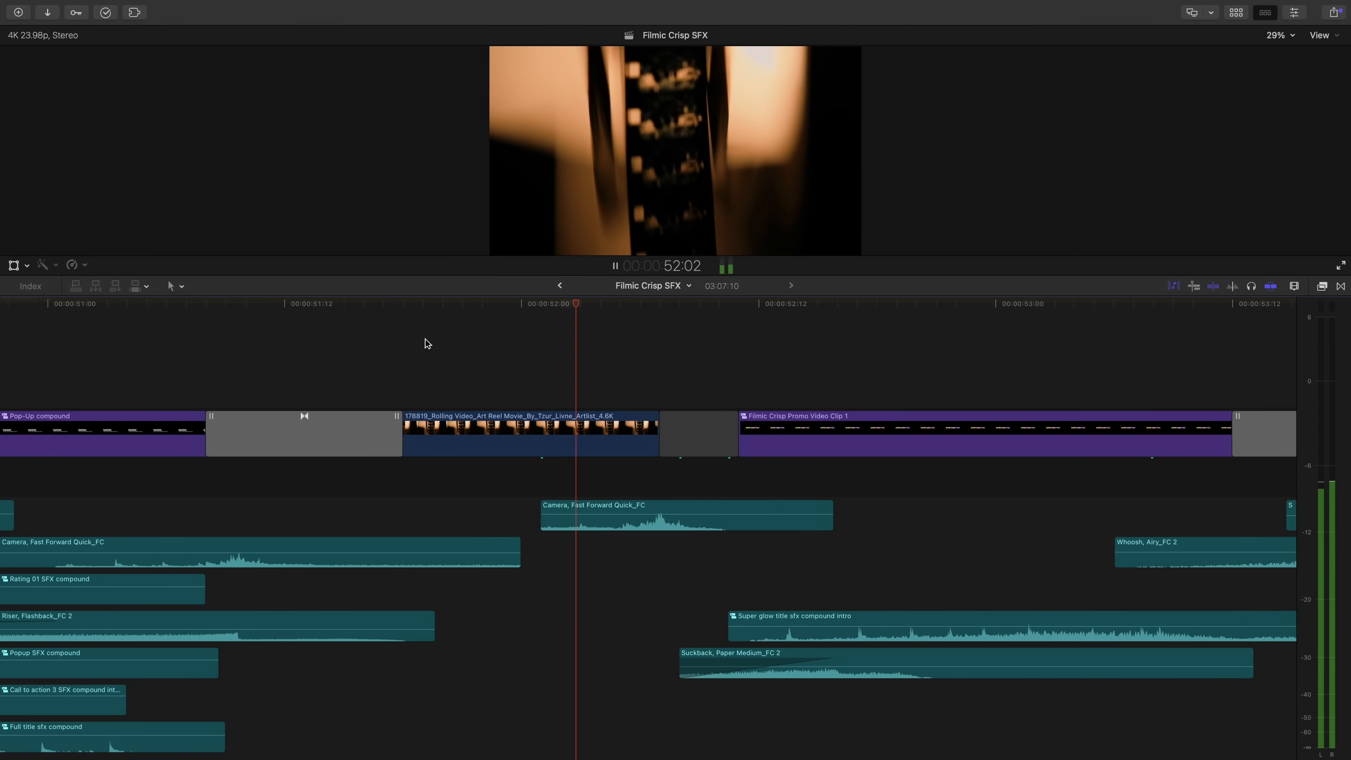
key("space")
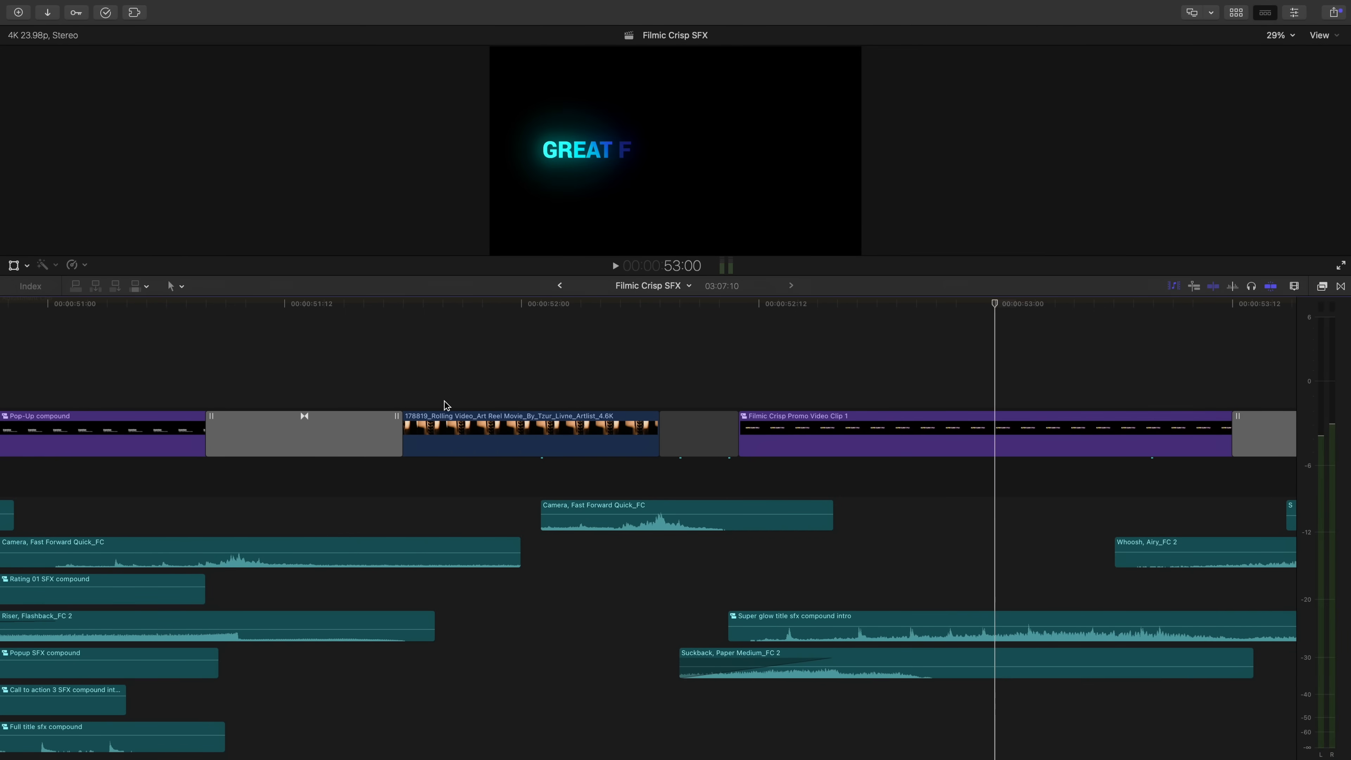
Using the music's beat grid, roll the edit point at the end of the Rolling Video clip back to the beat with the Trim tool.
scroll(446, 405, "down", 5)
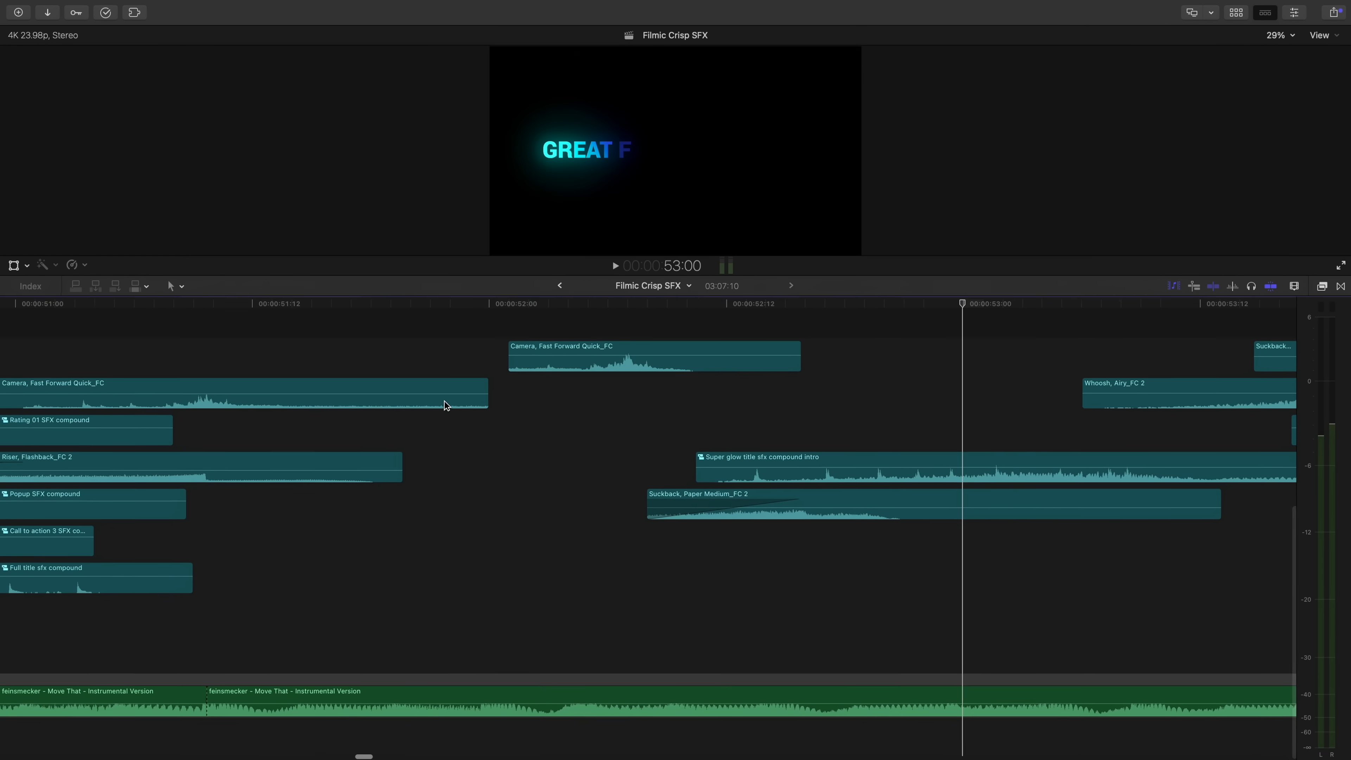
left_click(526, 700)
scroll(527, 699, "up", 5)
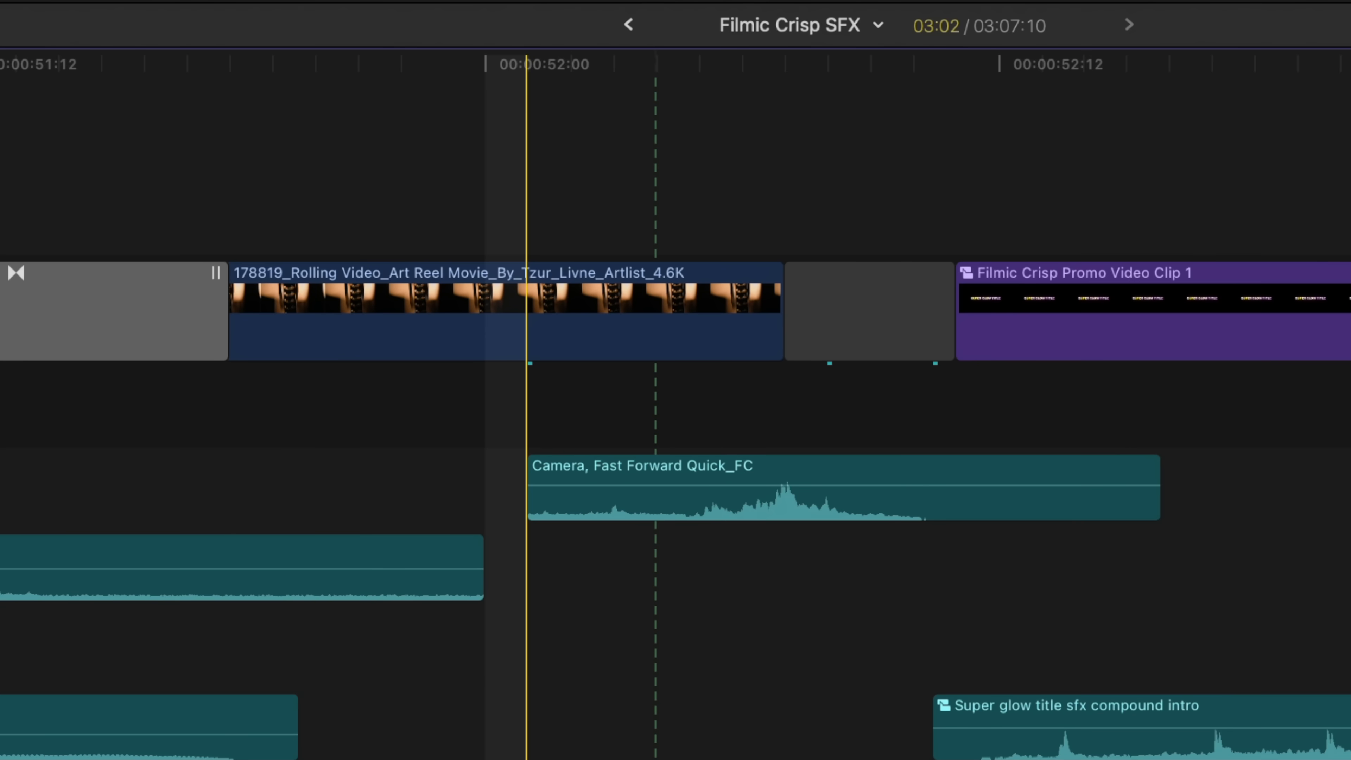
key("t")
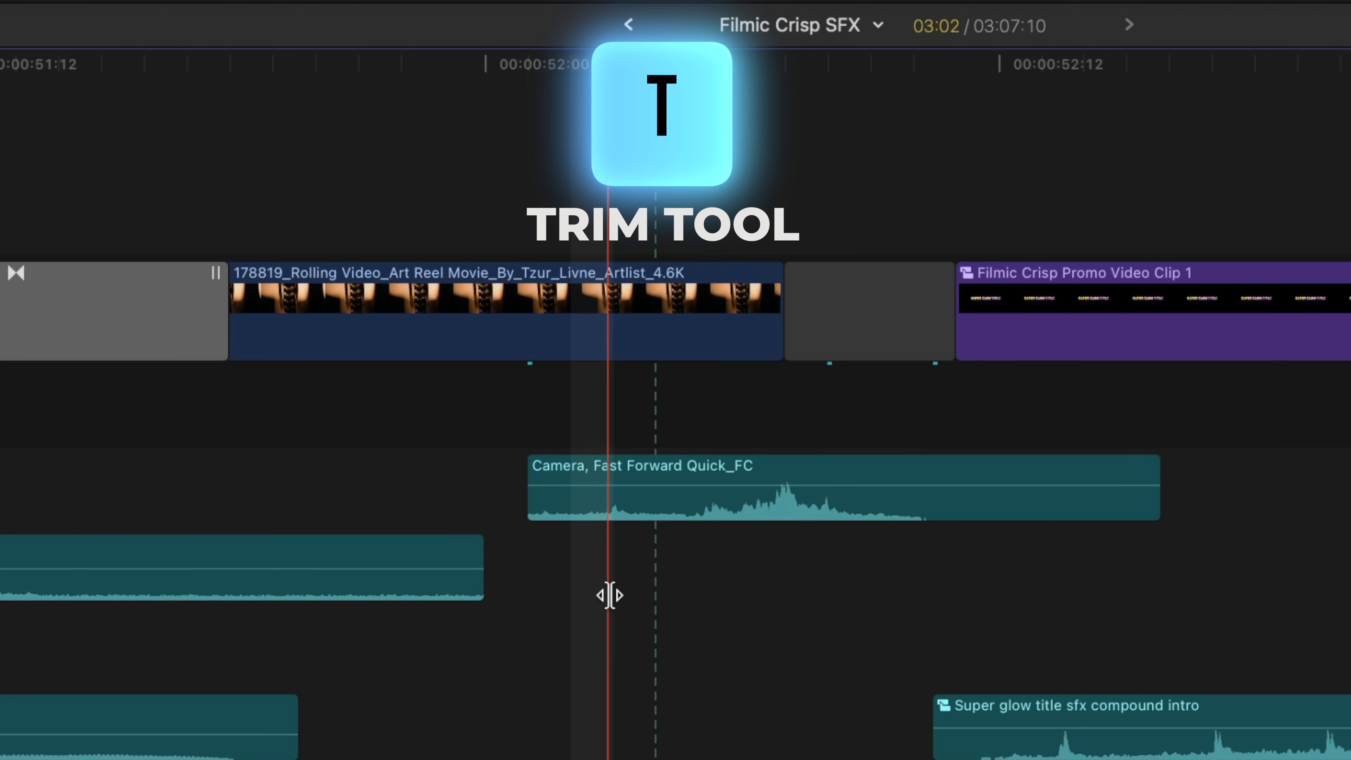
left_click_drag(765, 303, 660, 307)
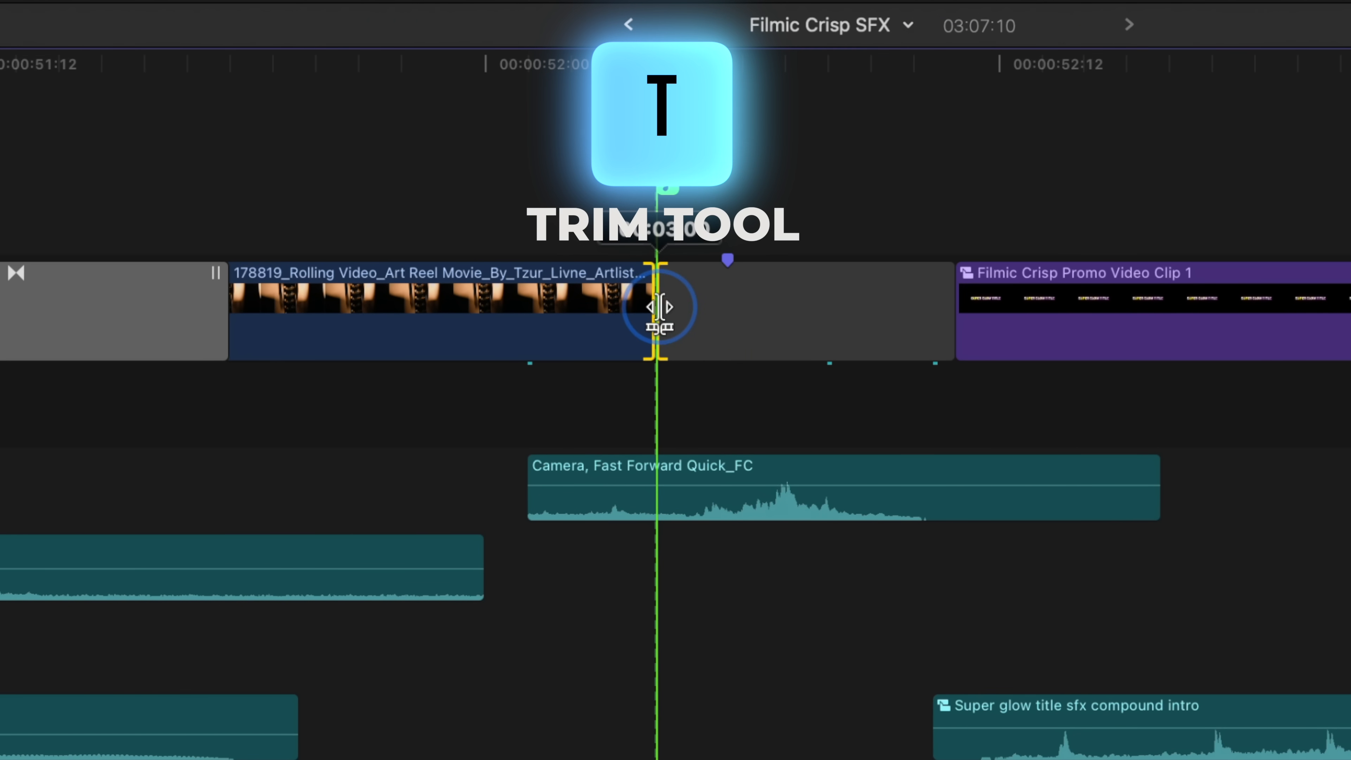
Nudge the Camera, Fast Forward Quick_FC sound earlier until its peak aligns with the beat where the video clip ends, and play it.
left_click(650, 469)
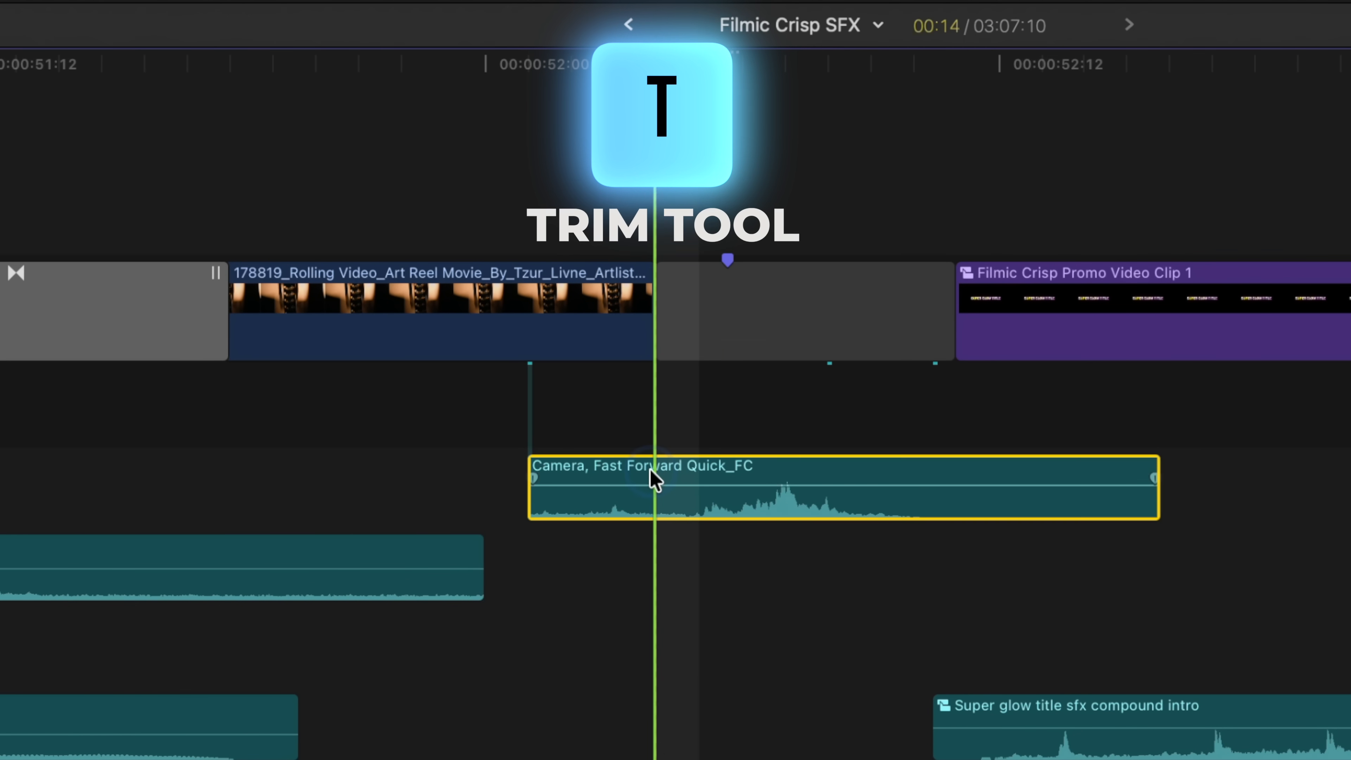
key("comma")
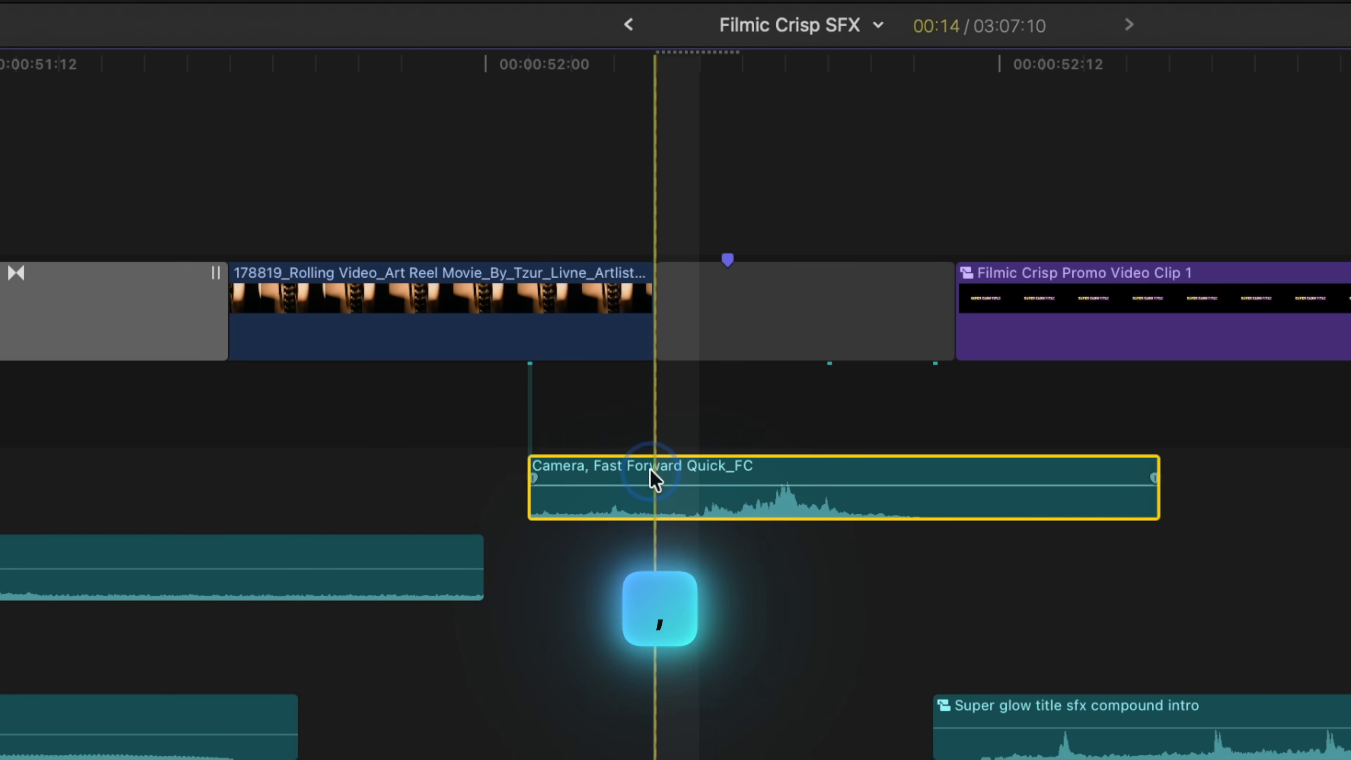
key("comma")
key("comma")
key("comma")
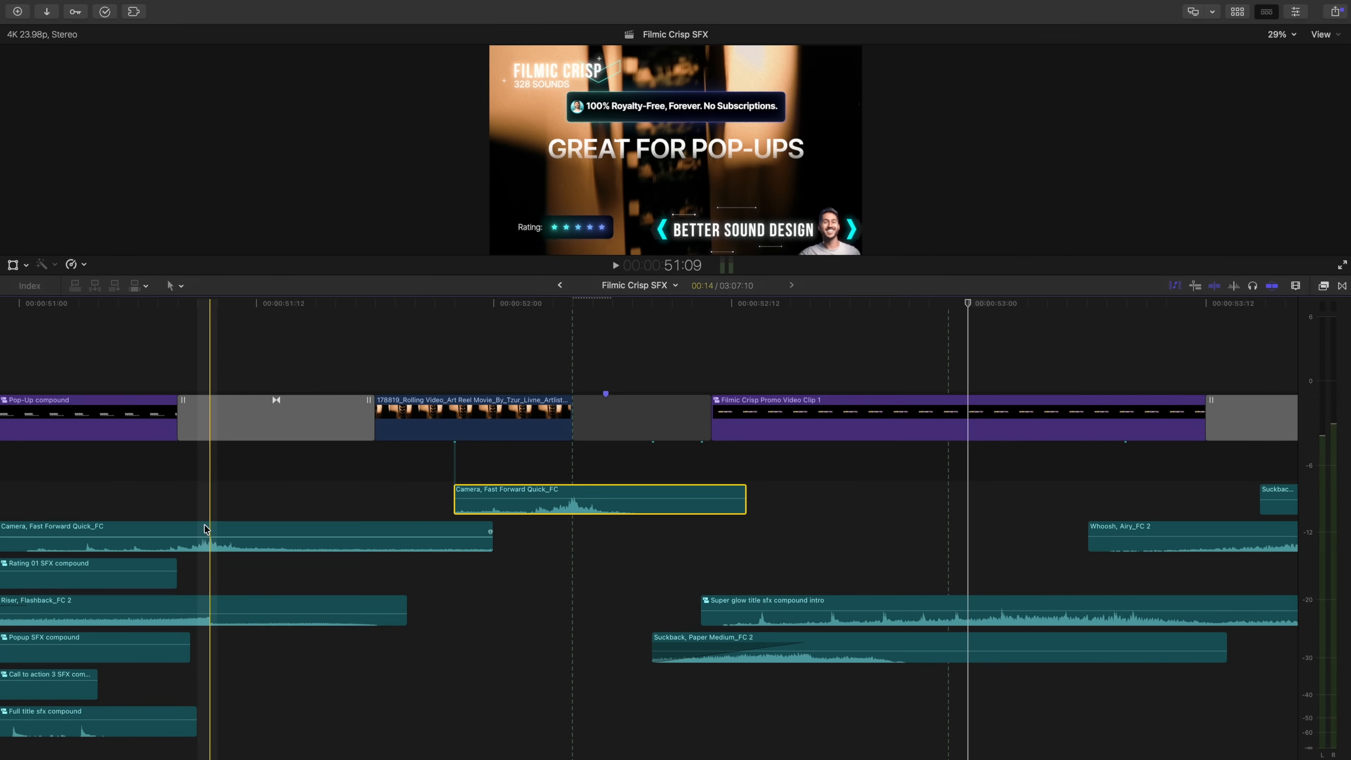
key("space")
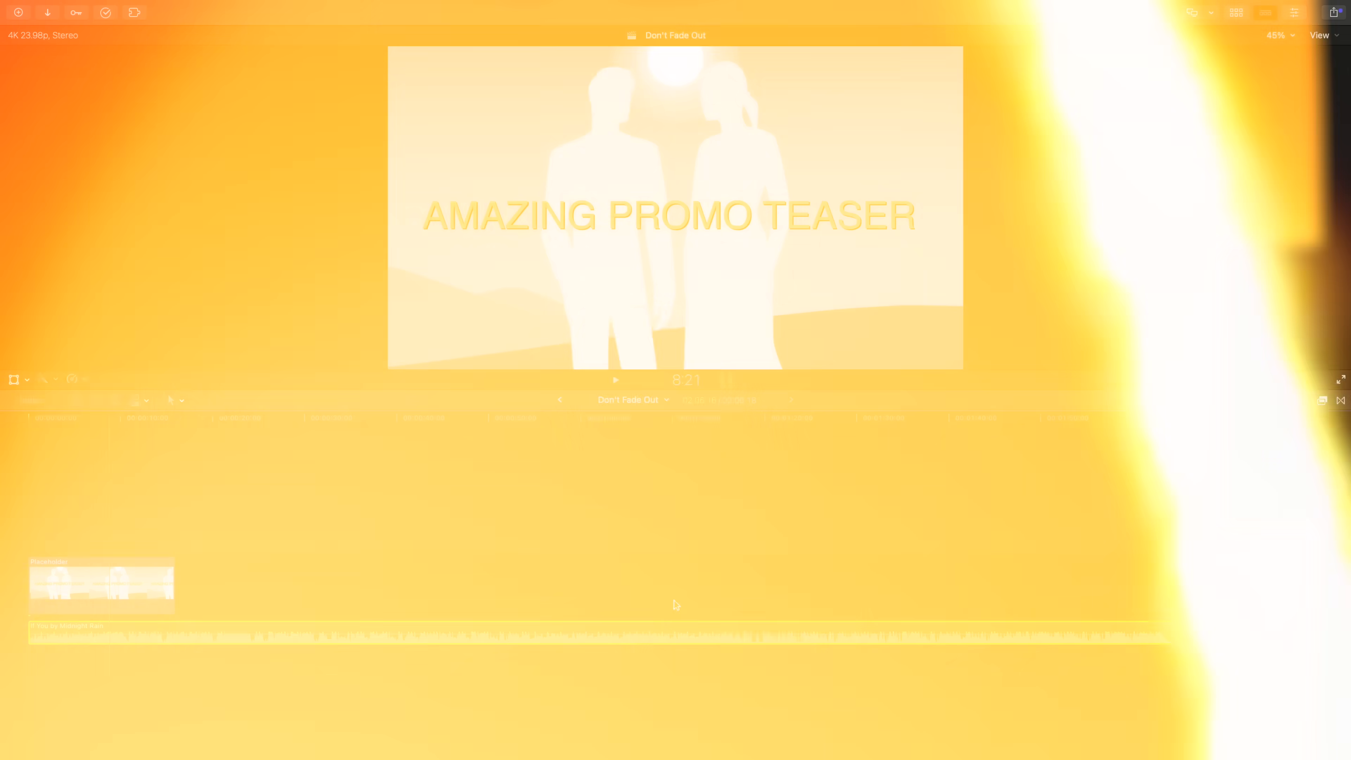
Try to end the If You by Midnight Rain music by trimming it to the Placeholder clip's end and adding a fade-out.
key("super+equal")
key("super+equal")
key("super+equal")
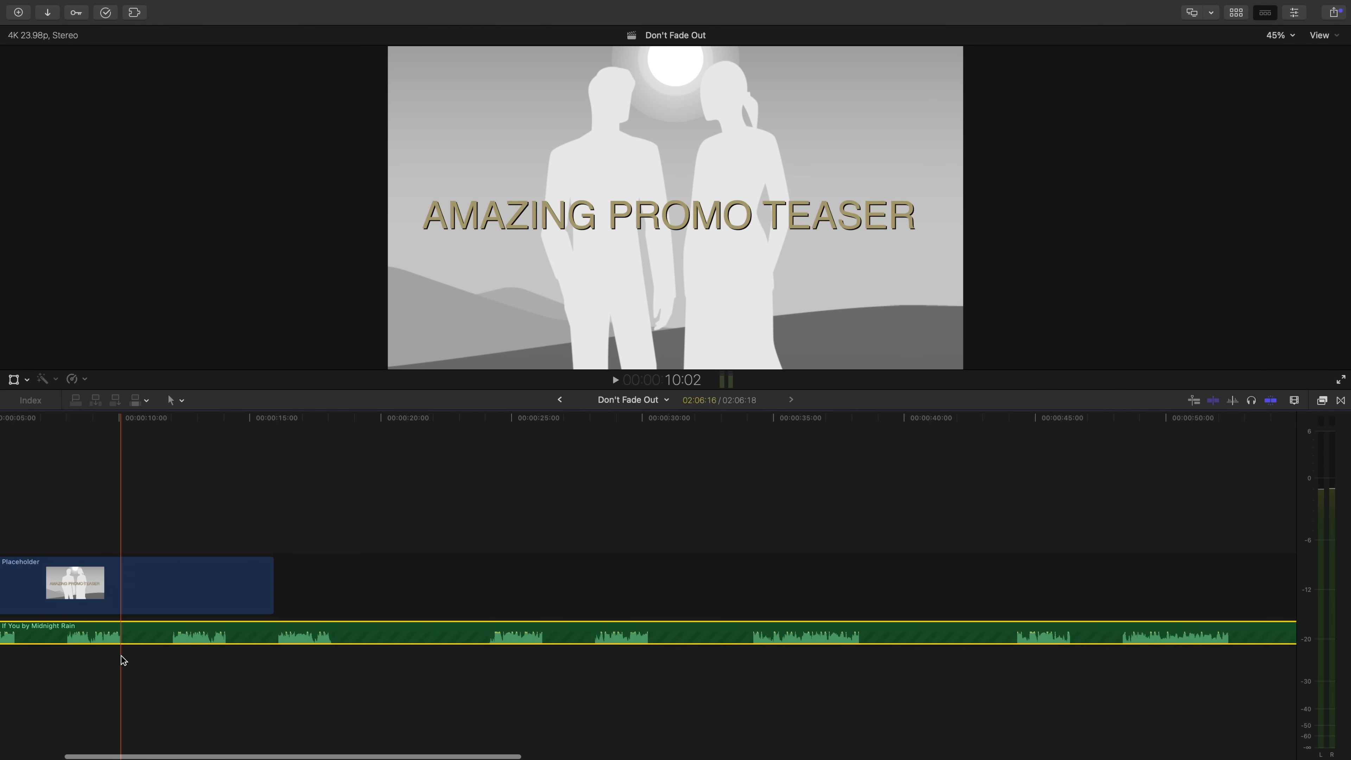
scroll(121, 655, "left", 8)
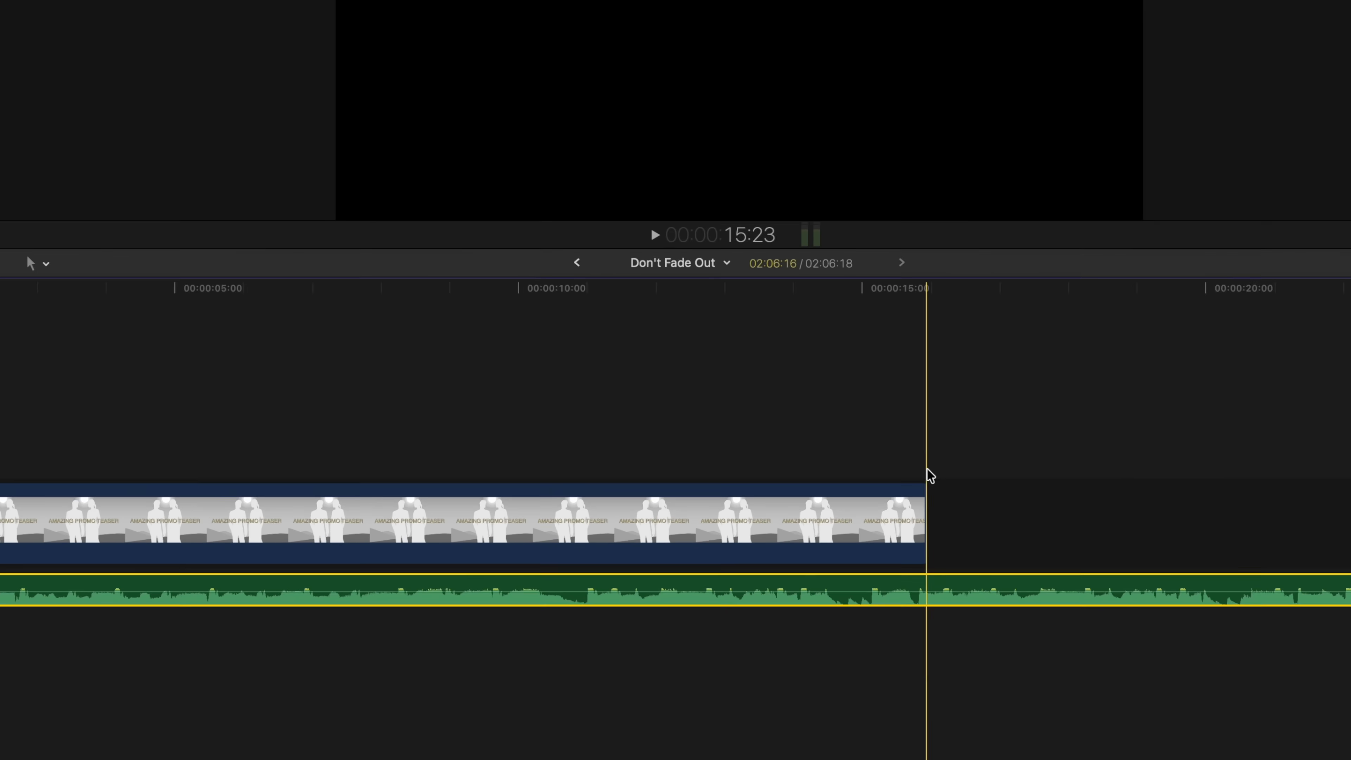
key("alt+bracketright")
mouse_move(923, 588)
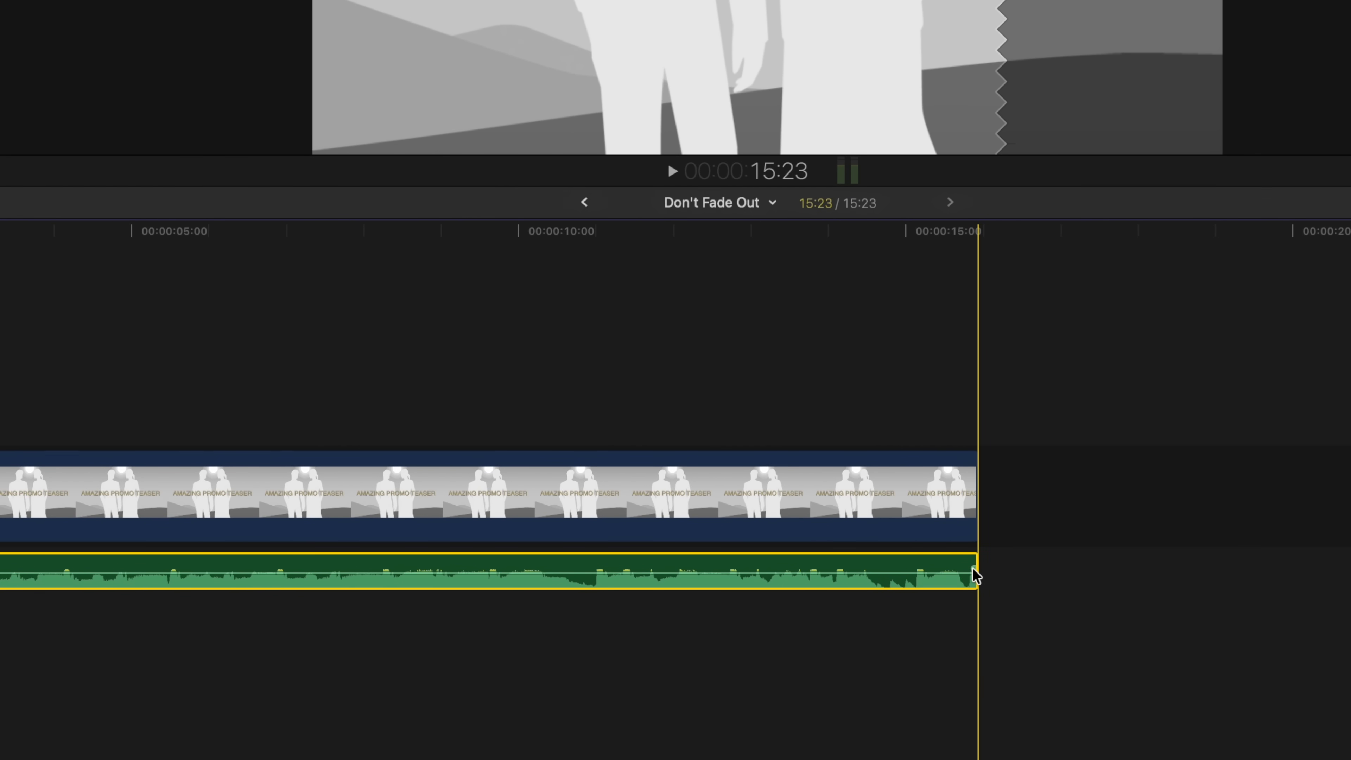
right_click(974, 571)
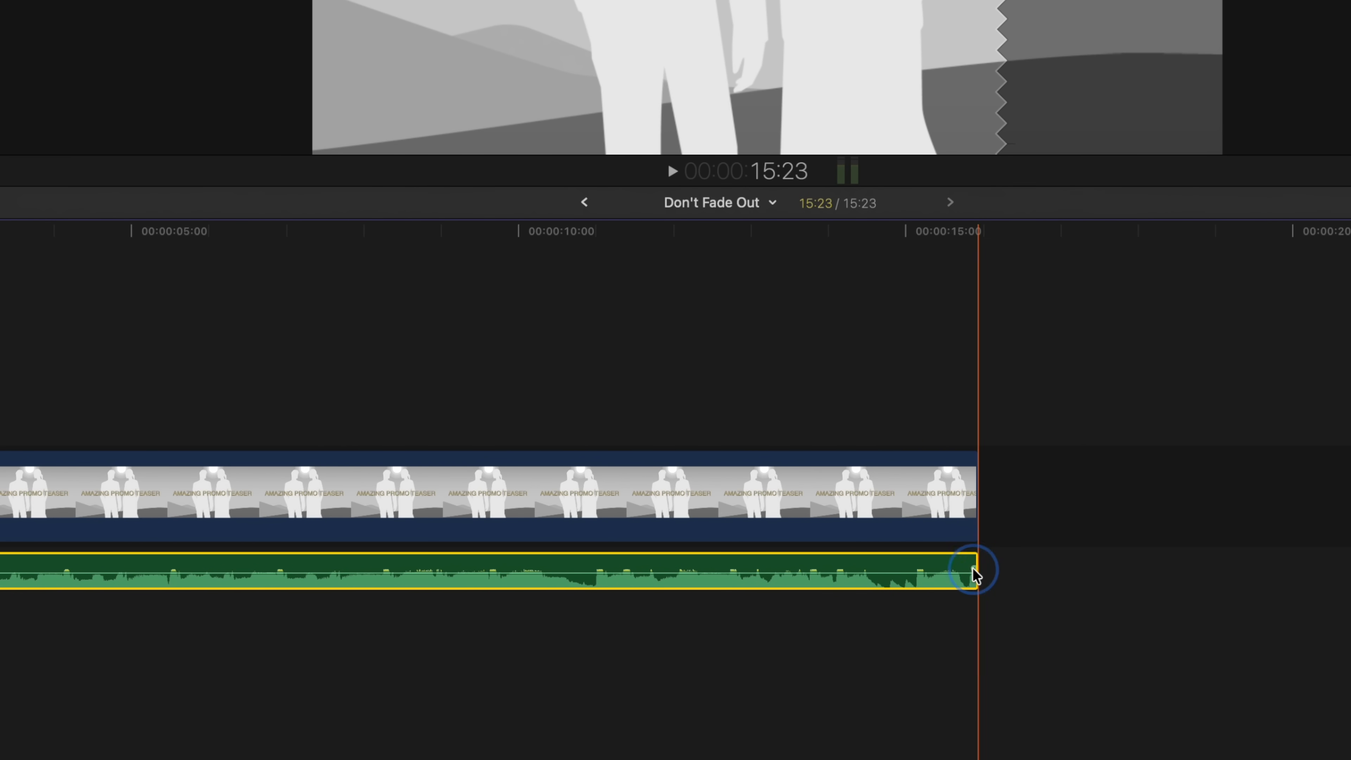
left_click_drag(802, 563, 616, 554)
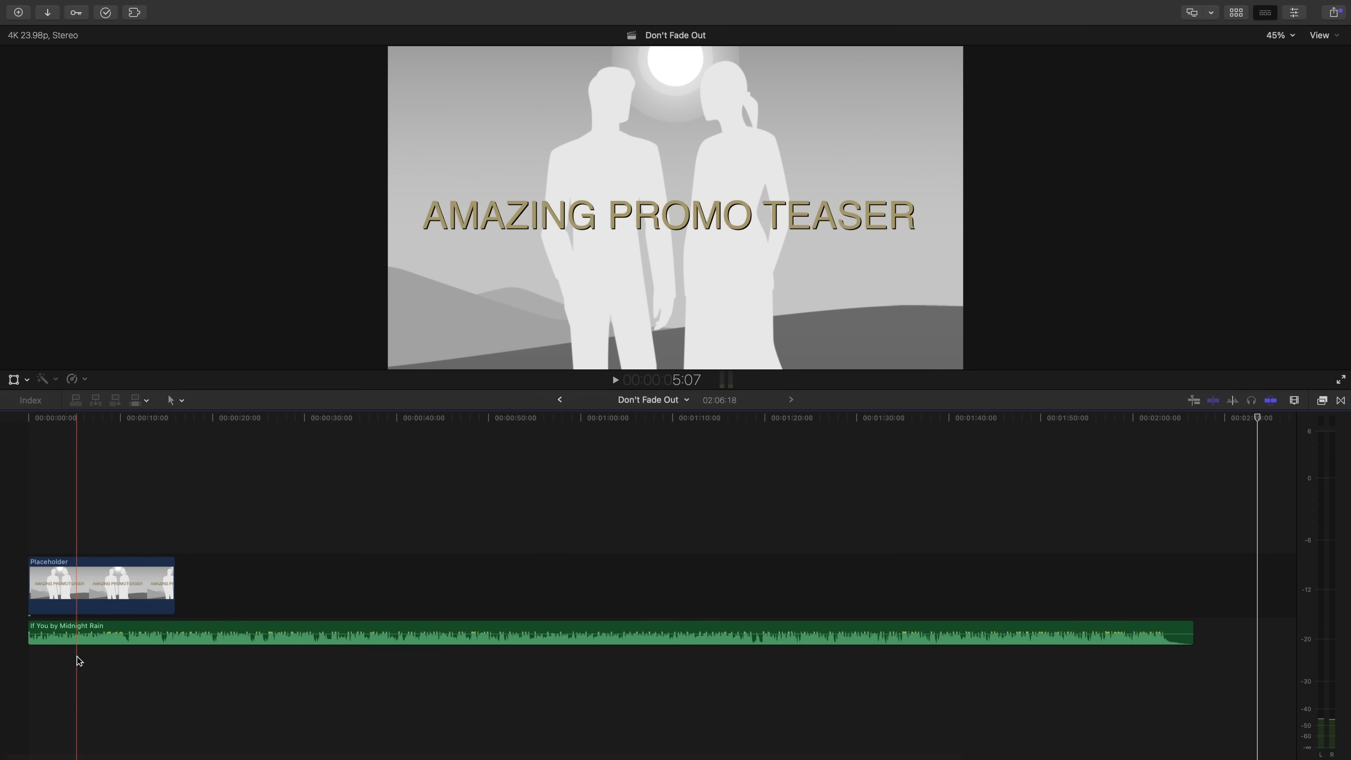
Place the full-length If You by Midnight Rain music clip in its own storyline.
key("super+equal")
key("super+equal")
key("super+equal")
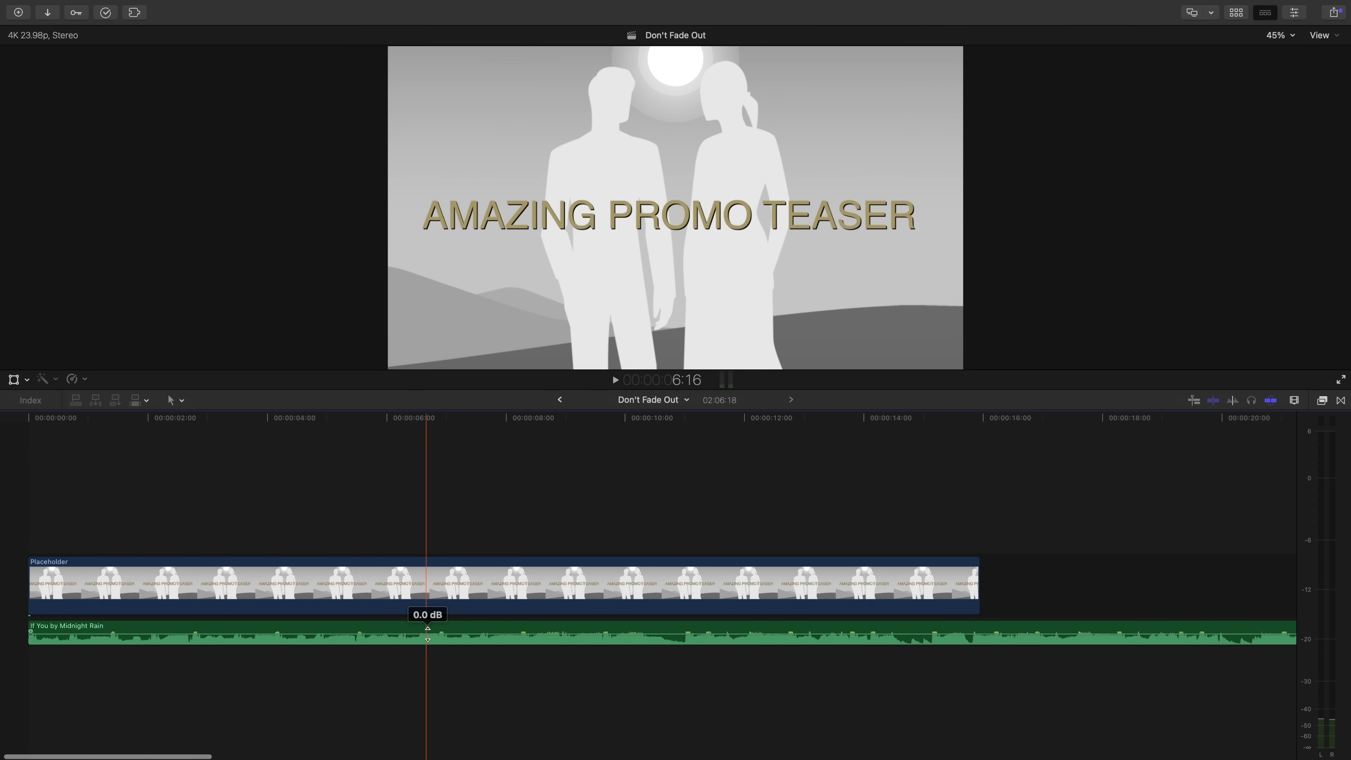
left_click(470, 628)
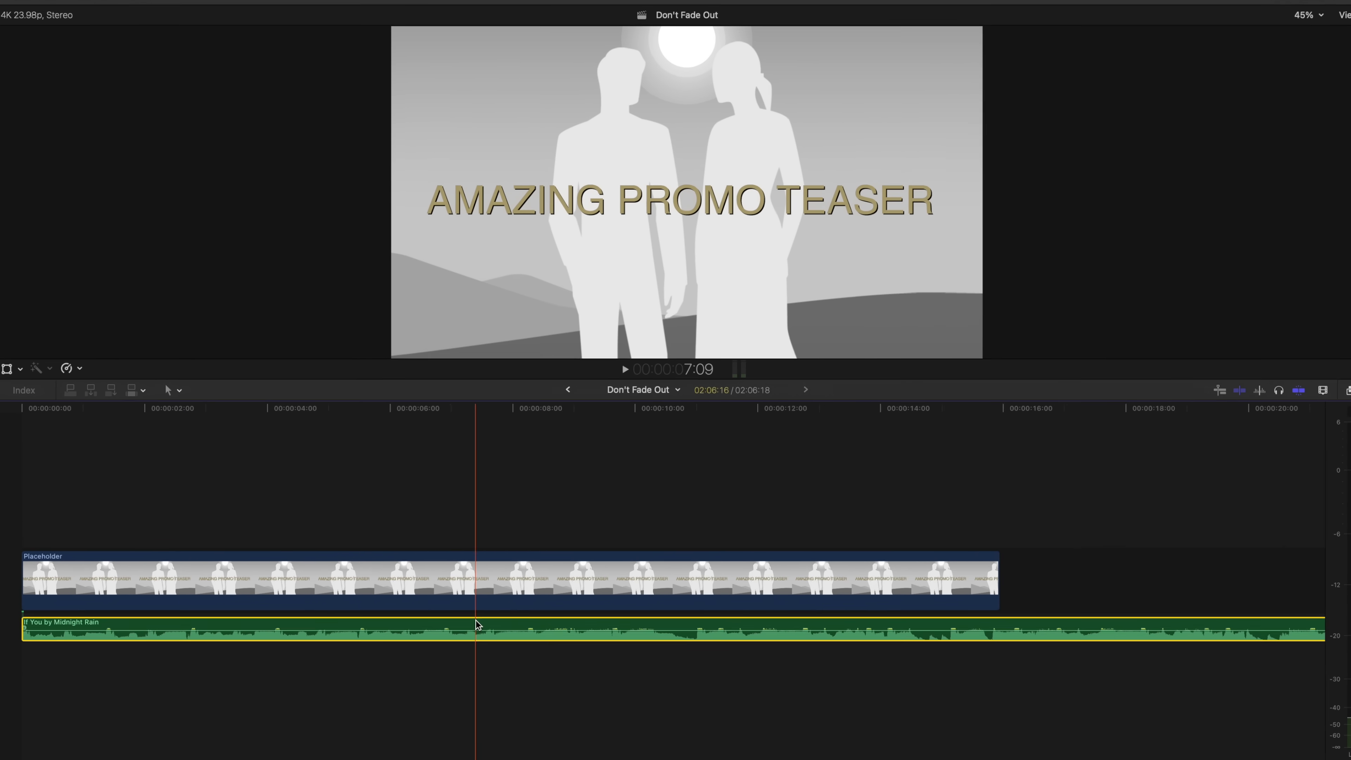
key("super+g")
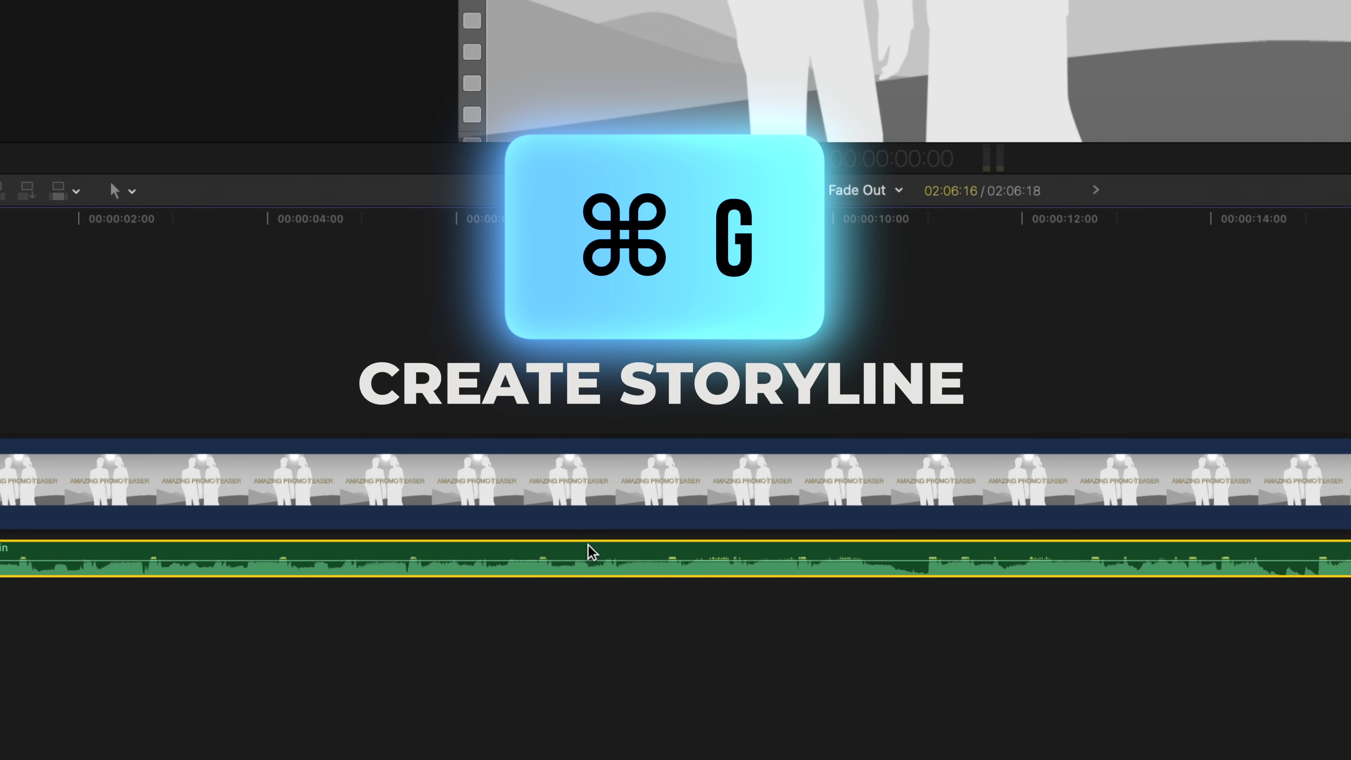
right_click(589, 545)
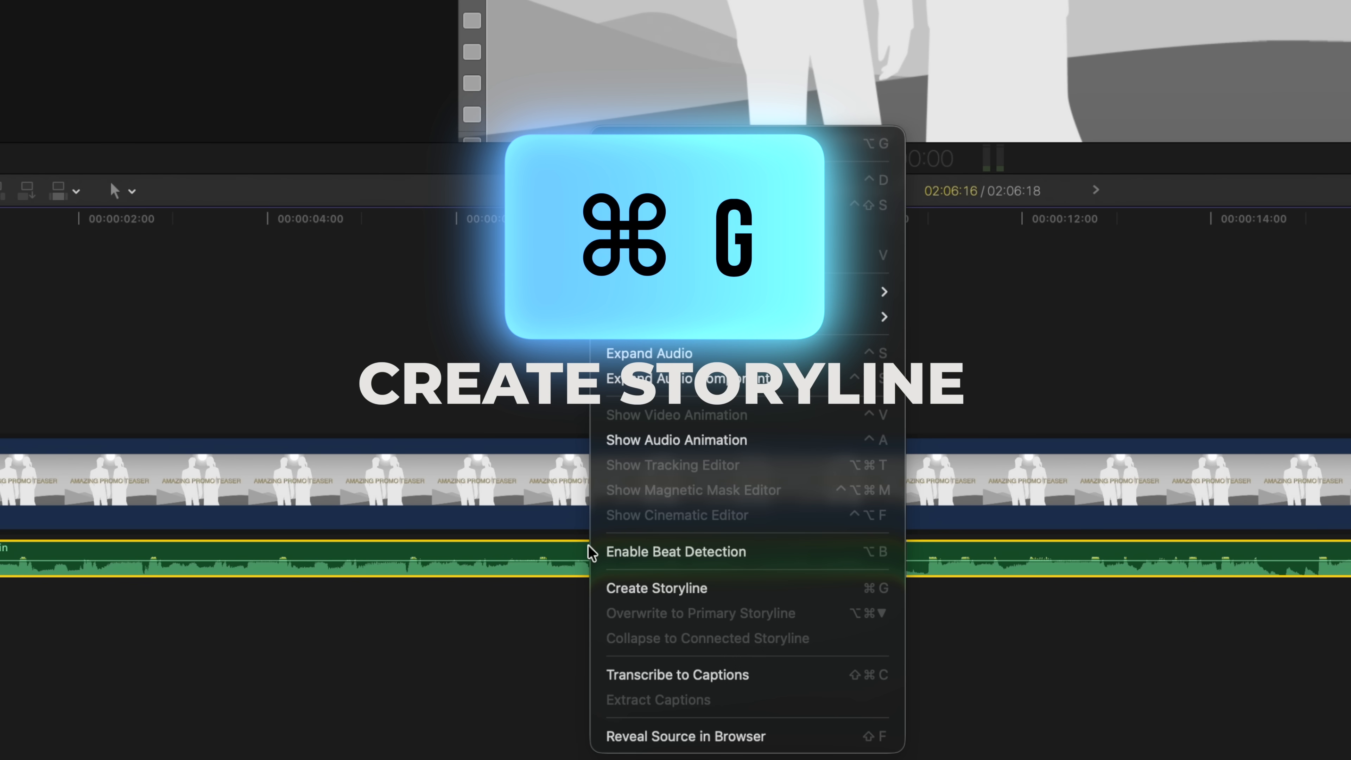
left_click(629, 589)
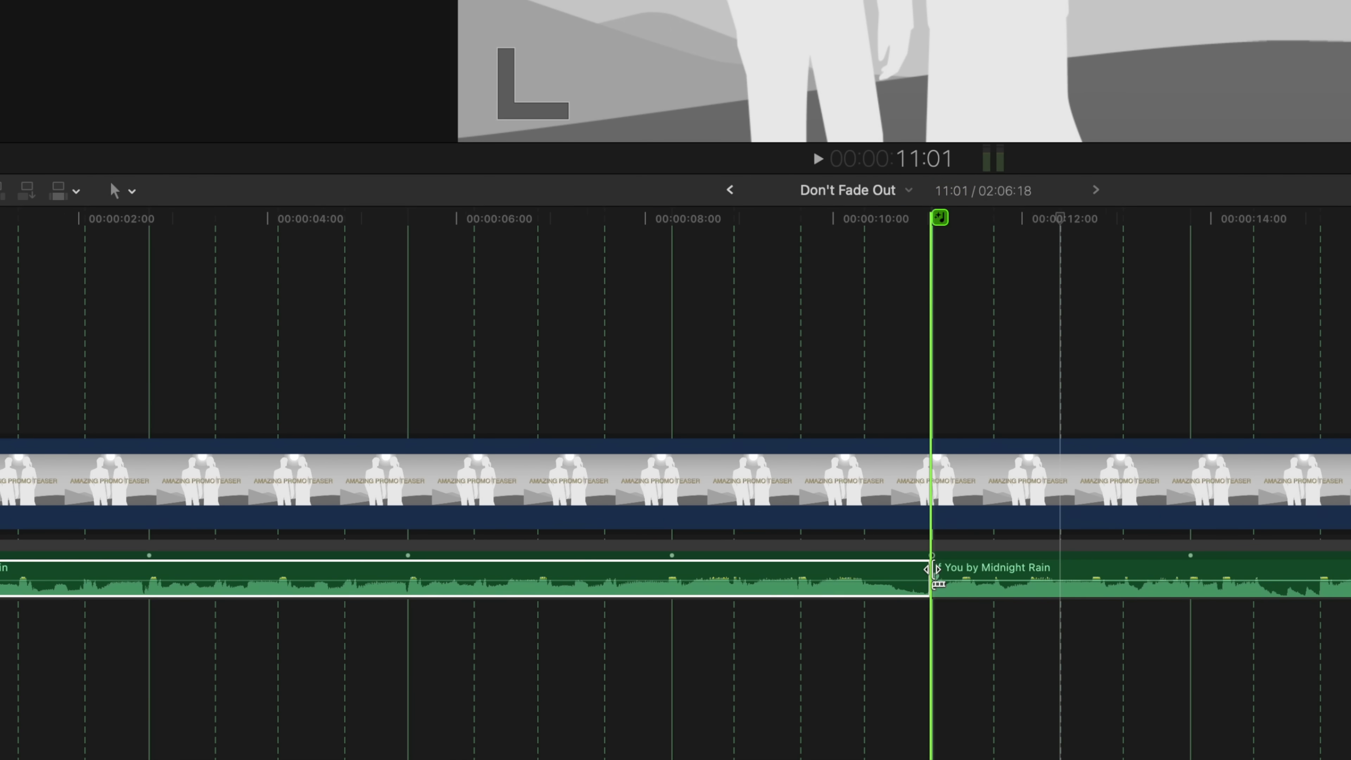
Cut the music at the bar line at 1:58:12 and delete the middle section so the song's ending follows the opening part.
scroll(934, 572, "right", 15)
scroll(731, 628, "right", 5)
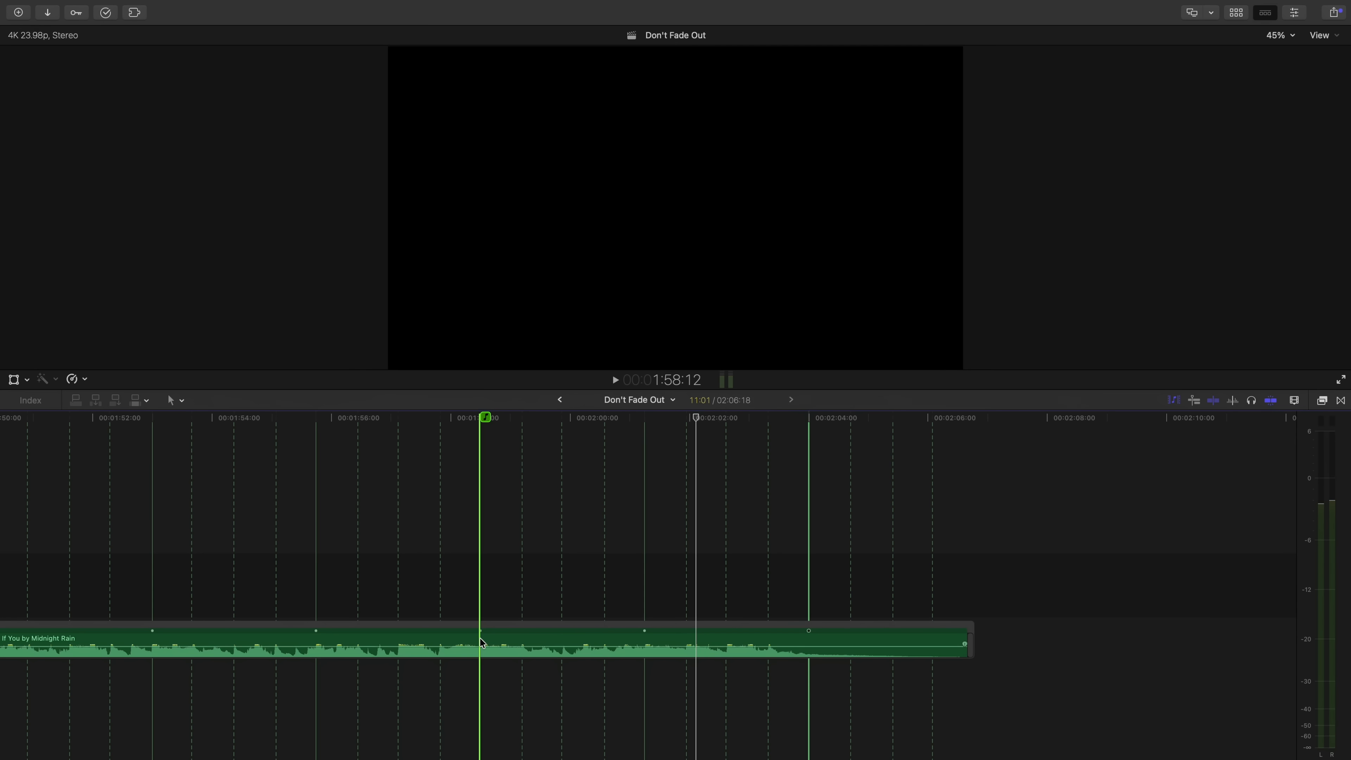
key("space")
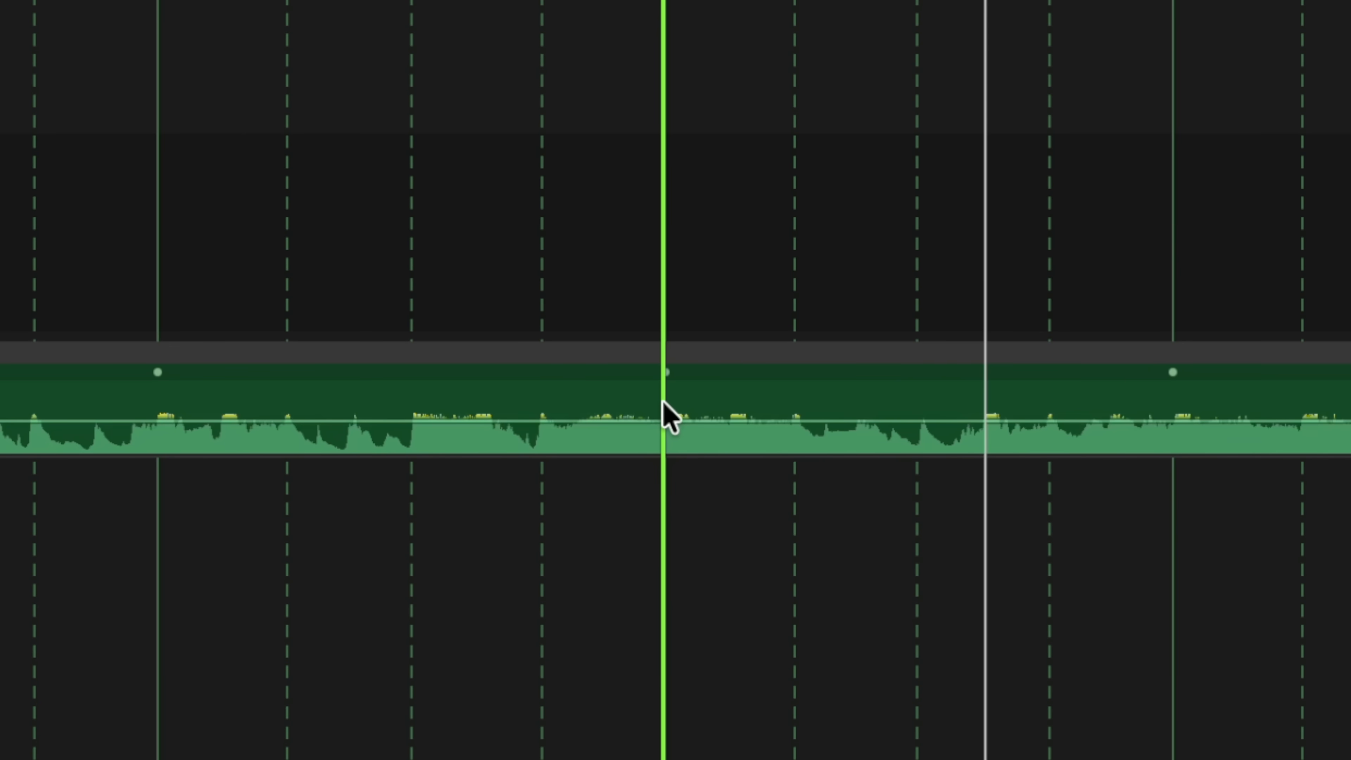
left_click(662, 400)
key("super+b")
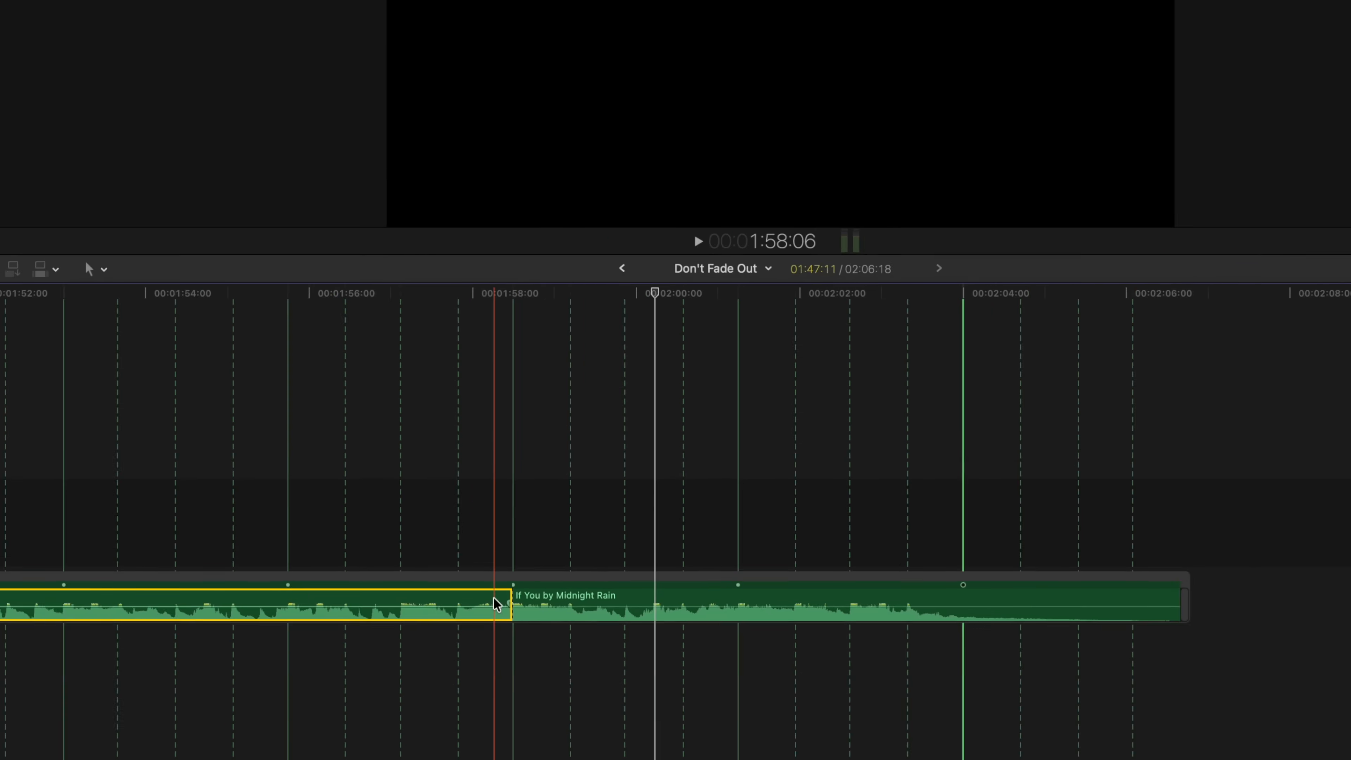
key("Delete")
scroll(467, 644, "left", 15)
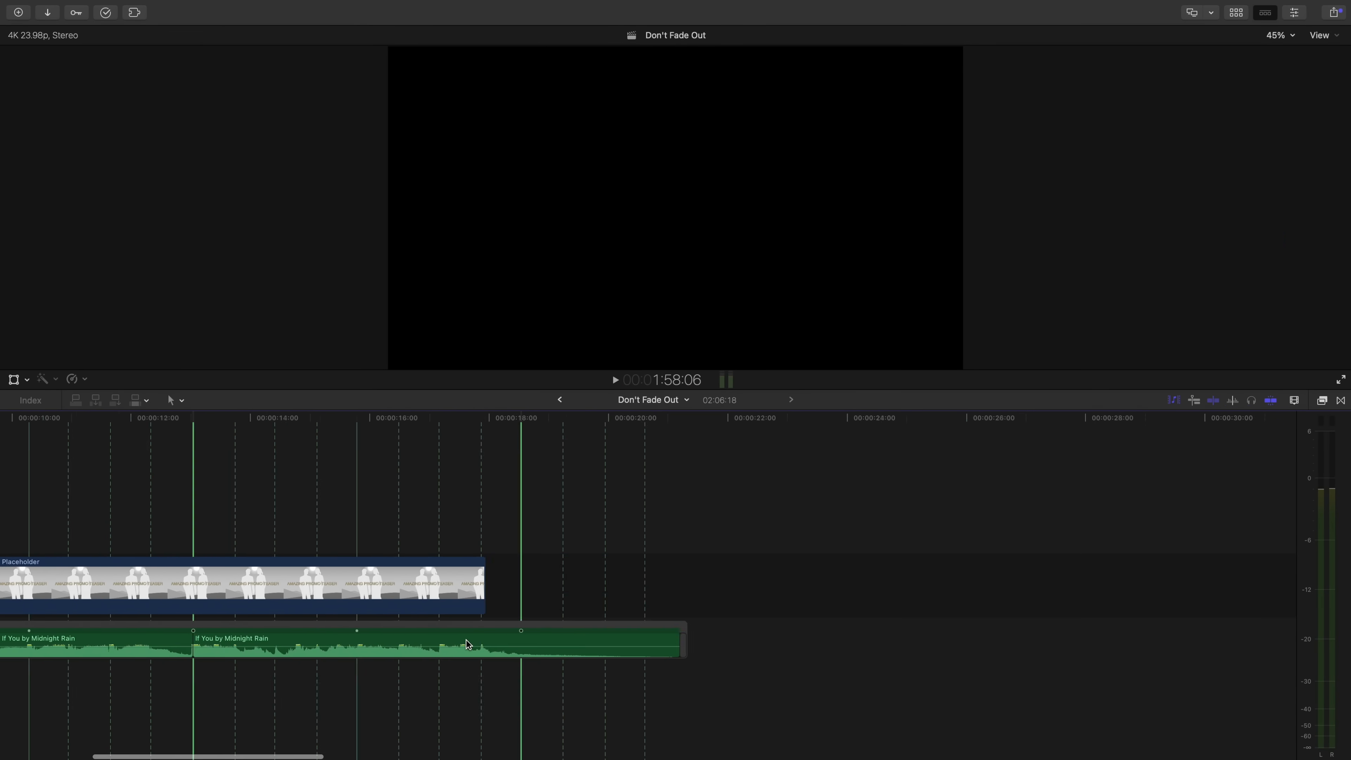
Play the shortened music across the new edit point in the Don't Fade Out timeline.
scroll(500, 666, "left", 3)
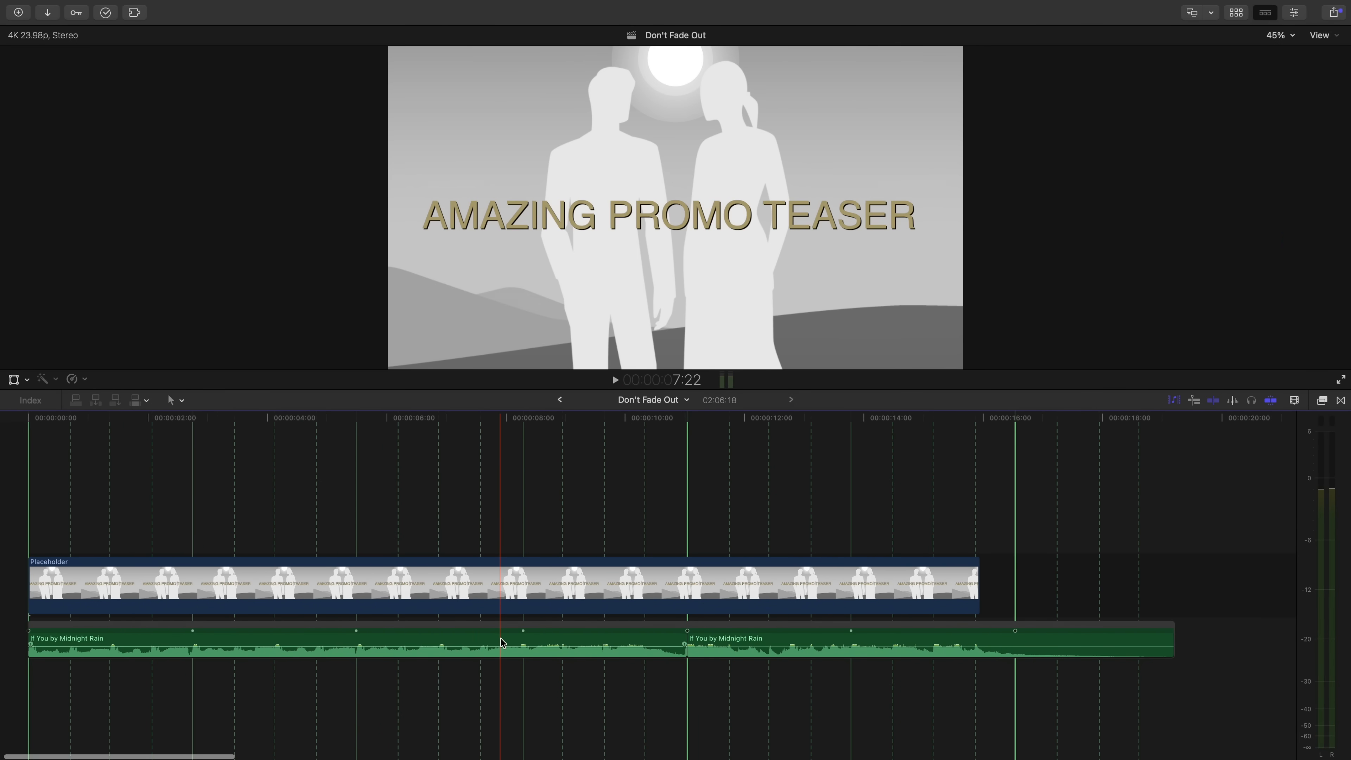
key("super+minus")
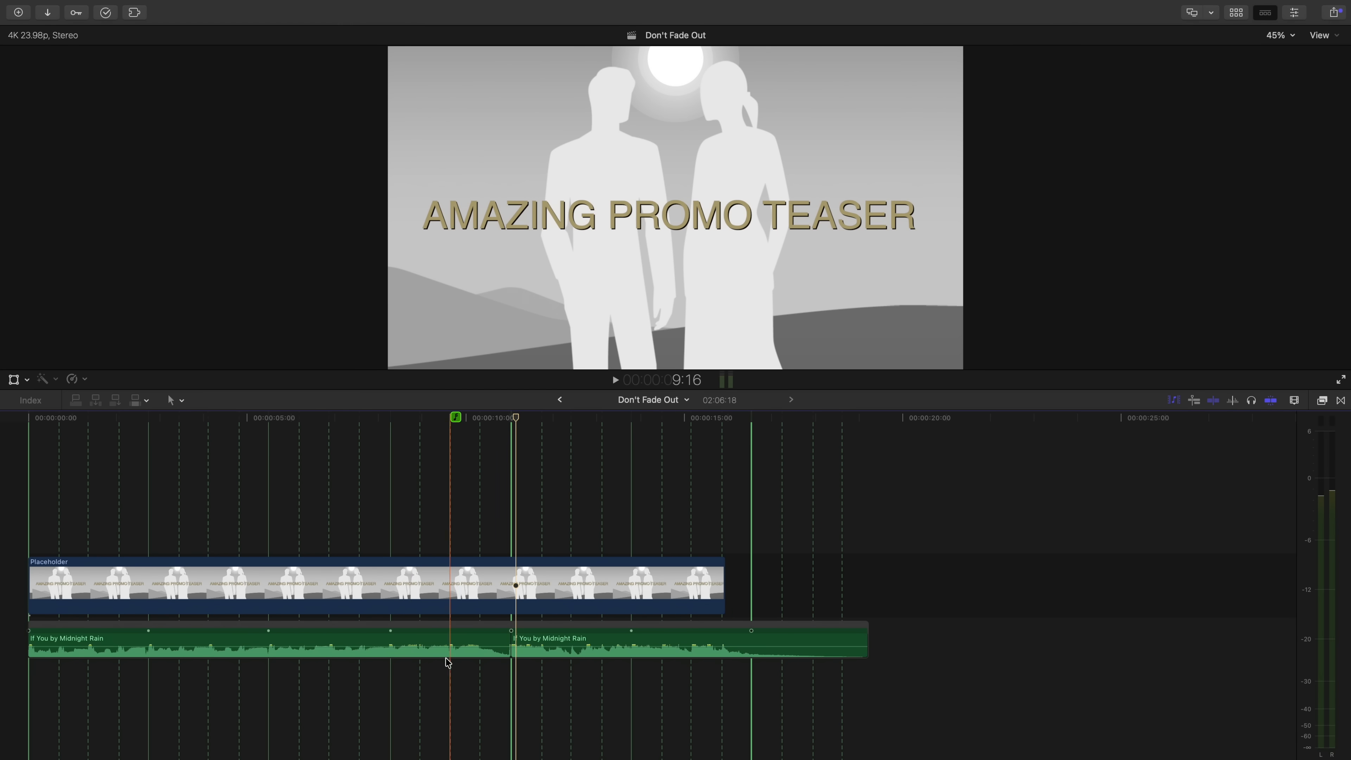
key("space")
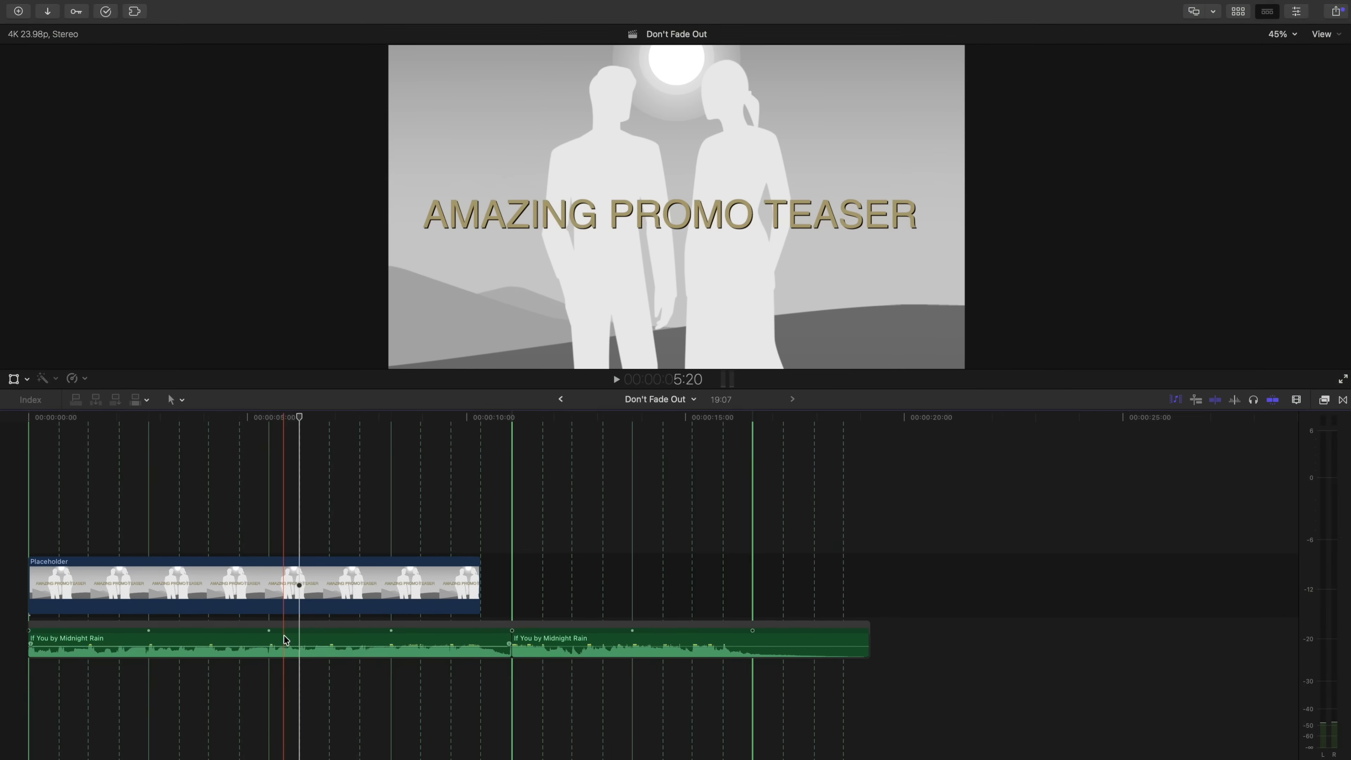
Select a two-bar range of 05:13 in the first If You by Midnight Rain clip, starting at its first bar line, and delete it.
key("r")
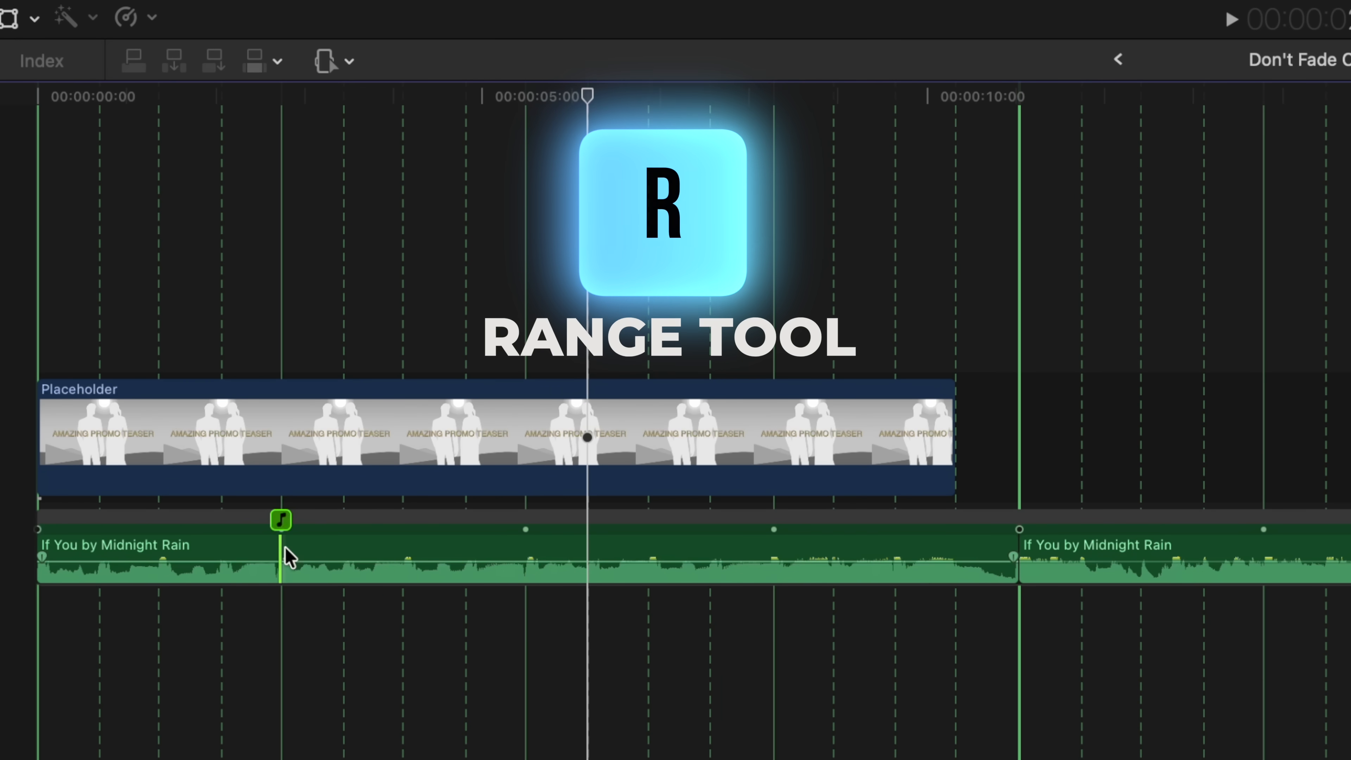
left_click_drag(287, 557, 755, 535)
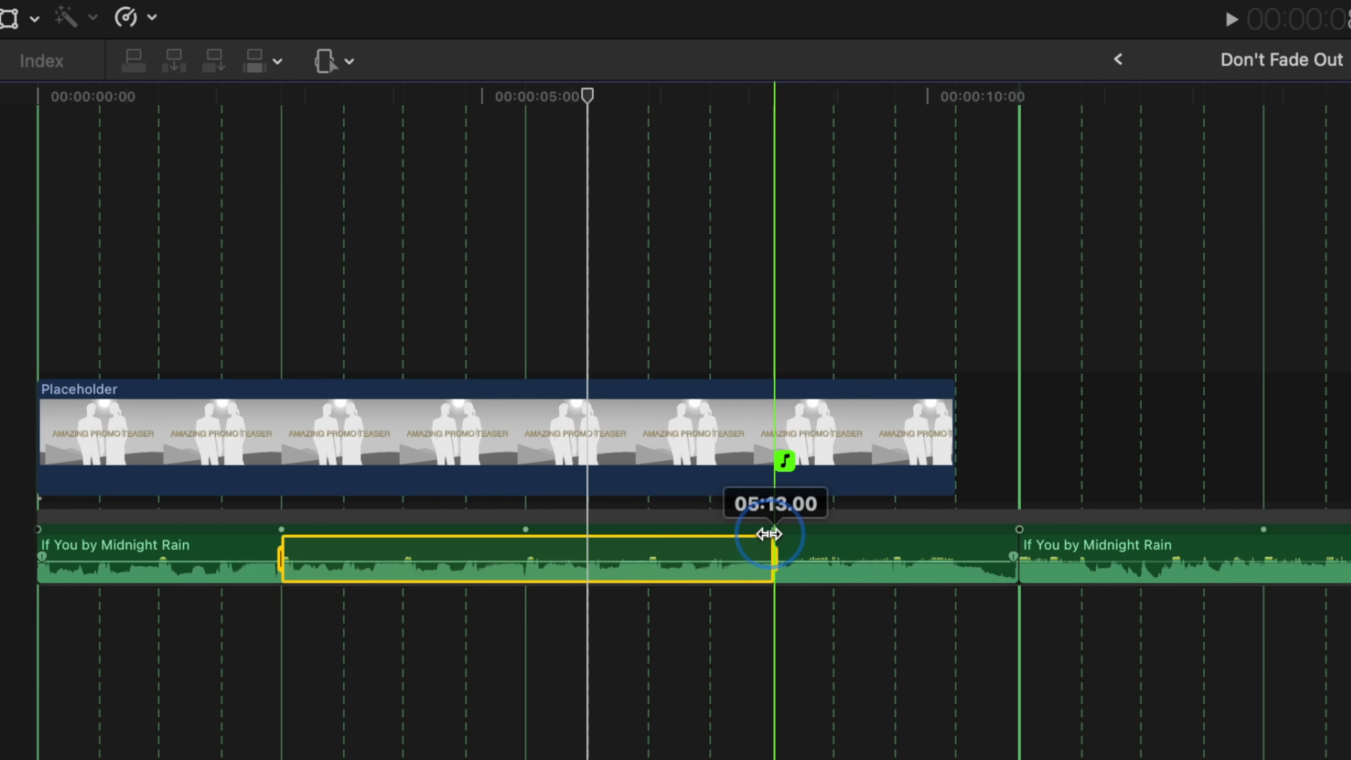
key("Delete")
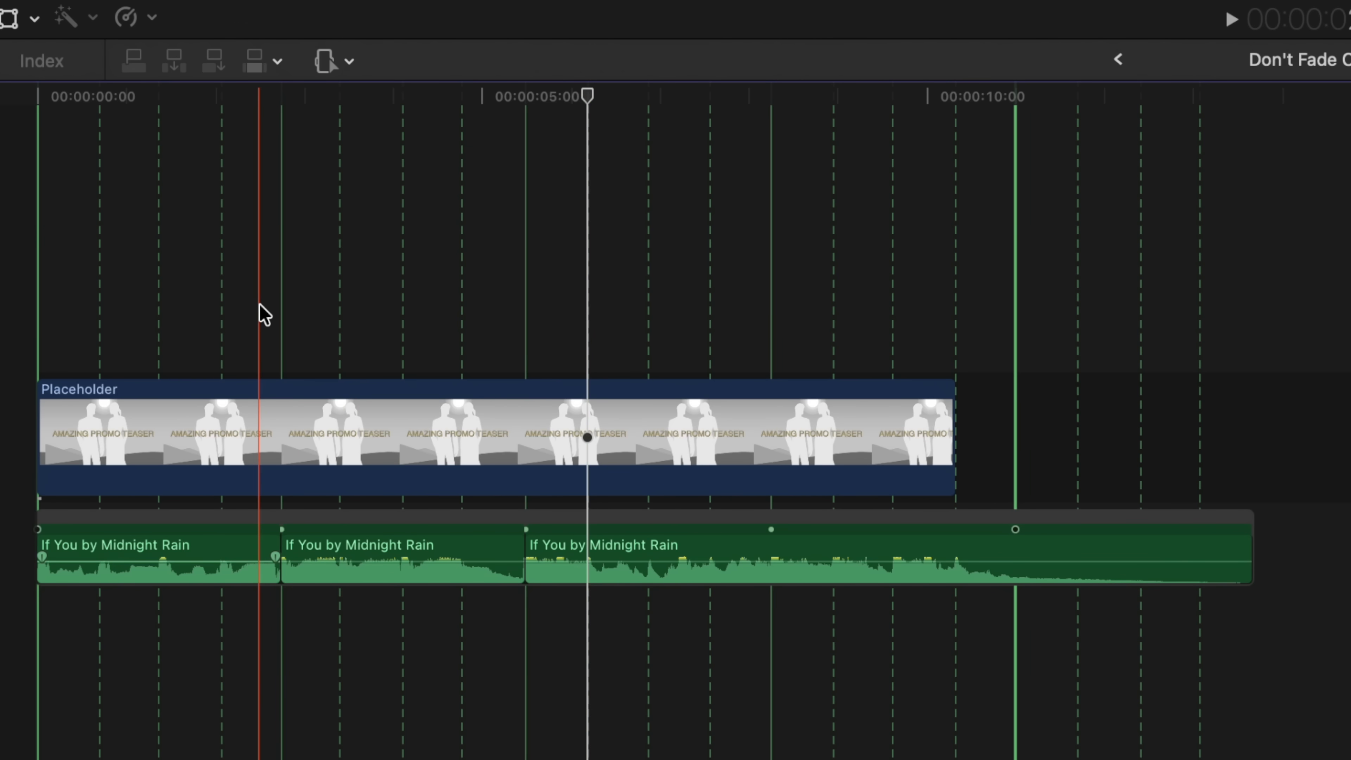
Expand the audio of the two If You by Midnight Rain clips that meet at the first edit point.
scroll(260, 304, "up", 10)
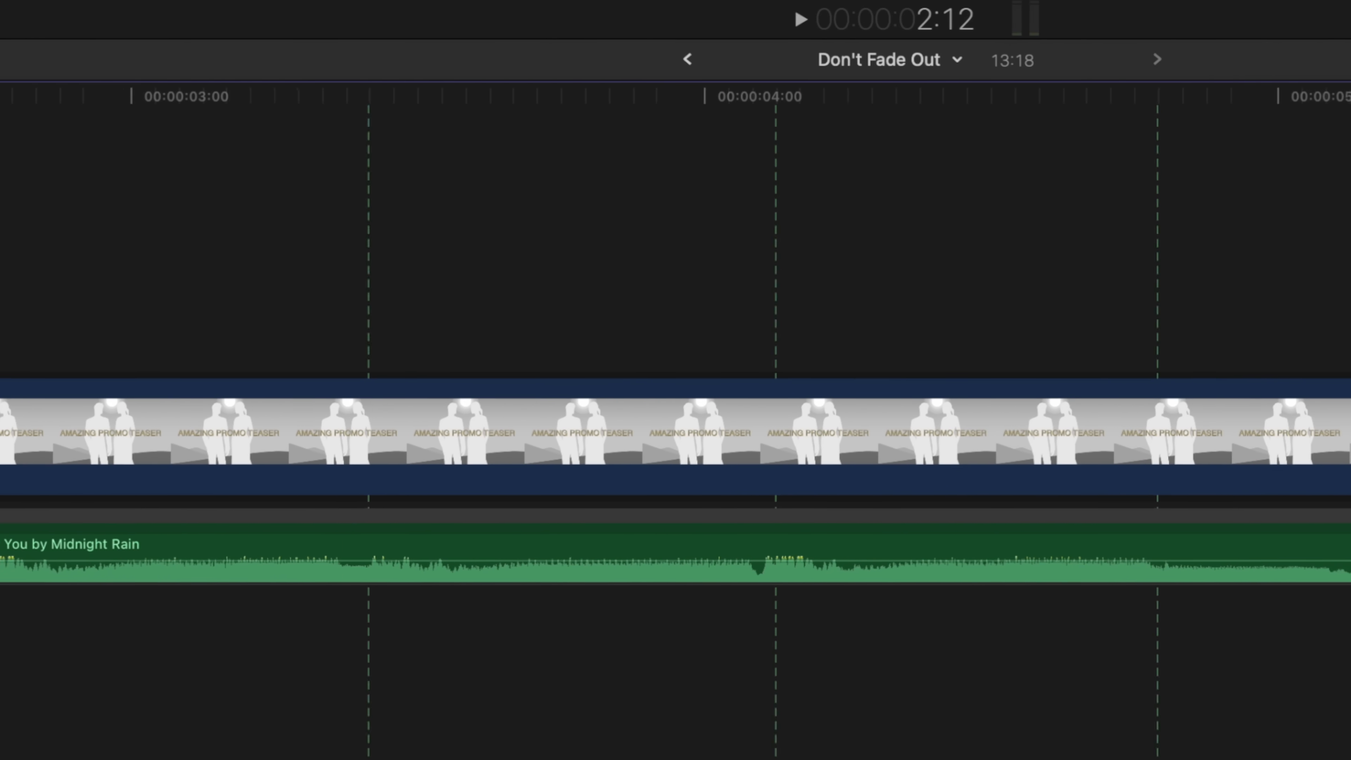
scroll(129, 303, "left", 10)
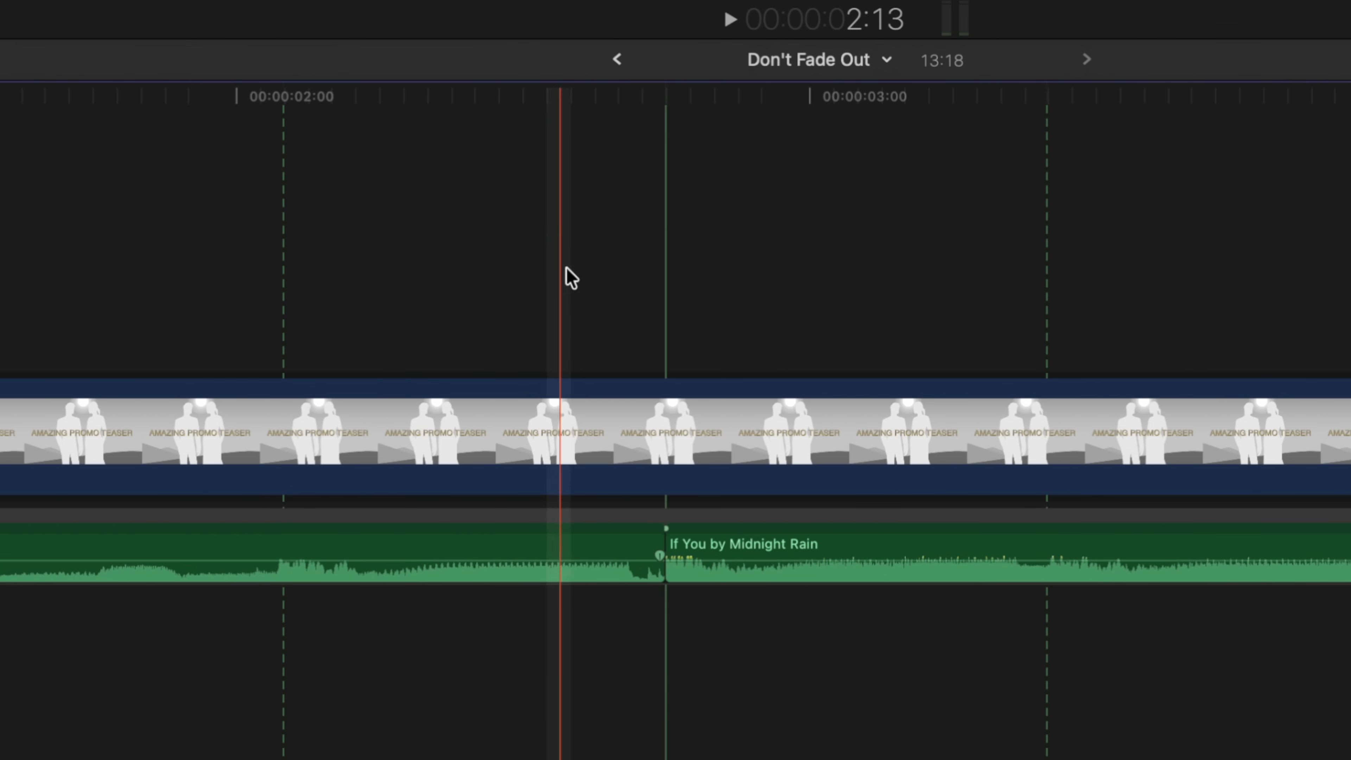
left_click_drag(609, 637, 728, 541)
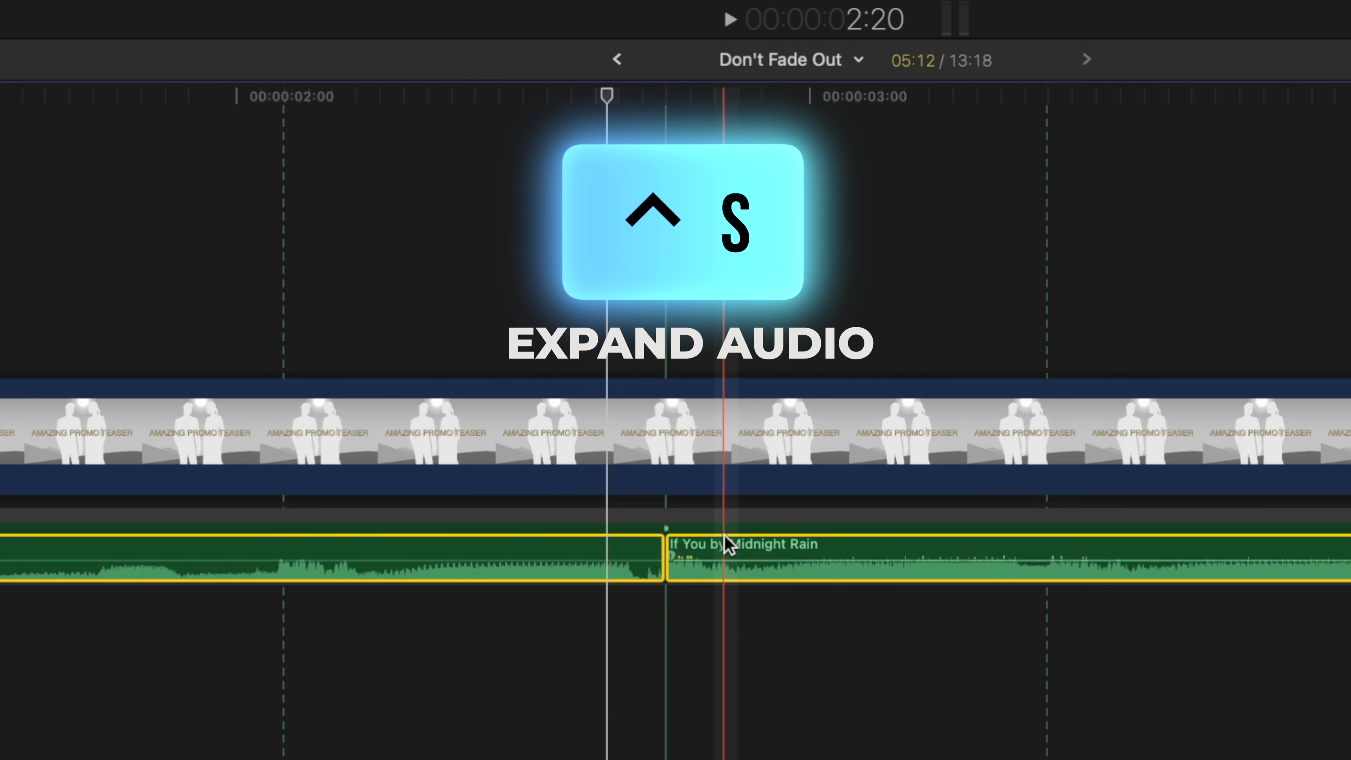
key("ctrl+s")
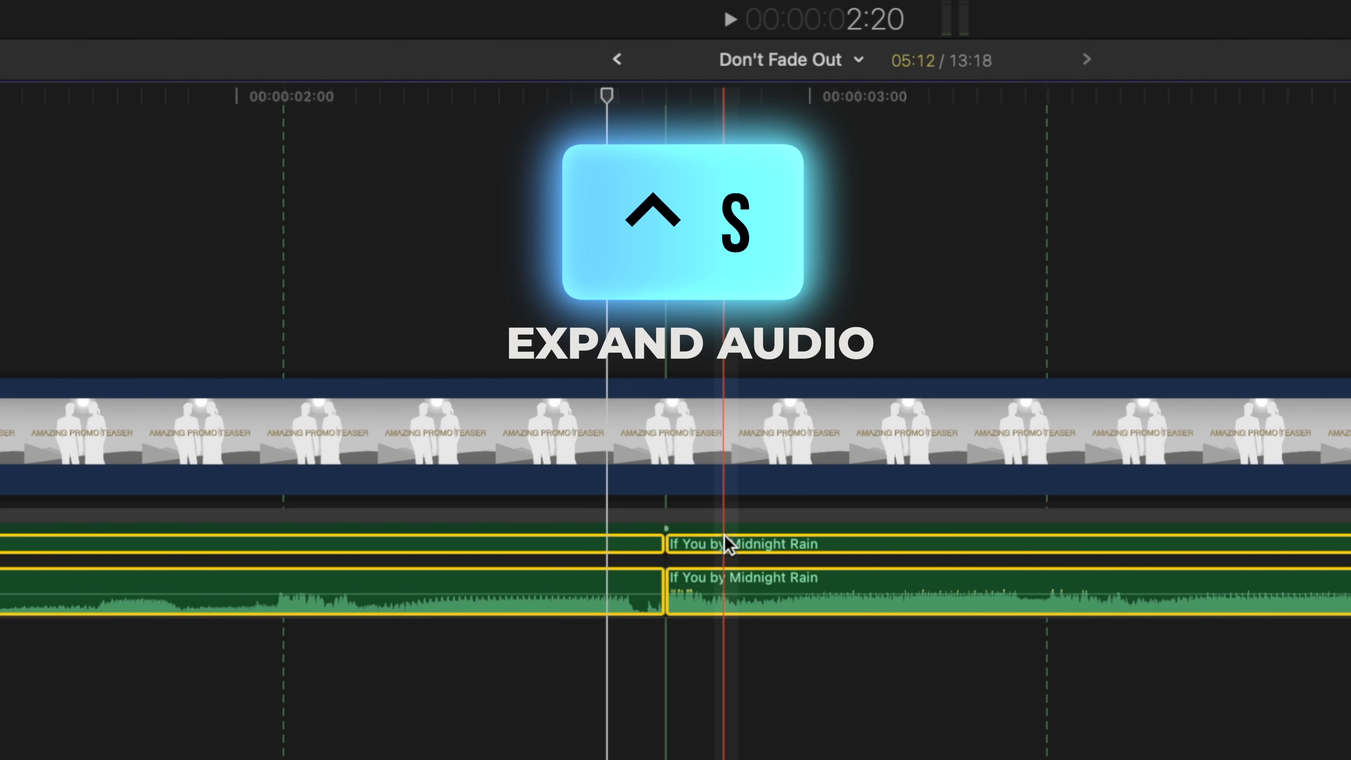
key("ctrl+s")
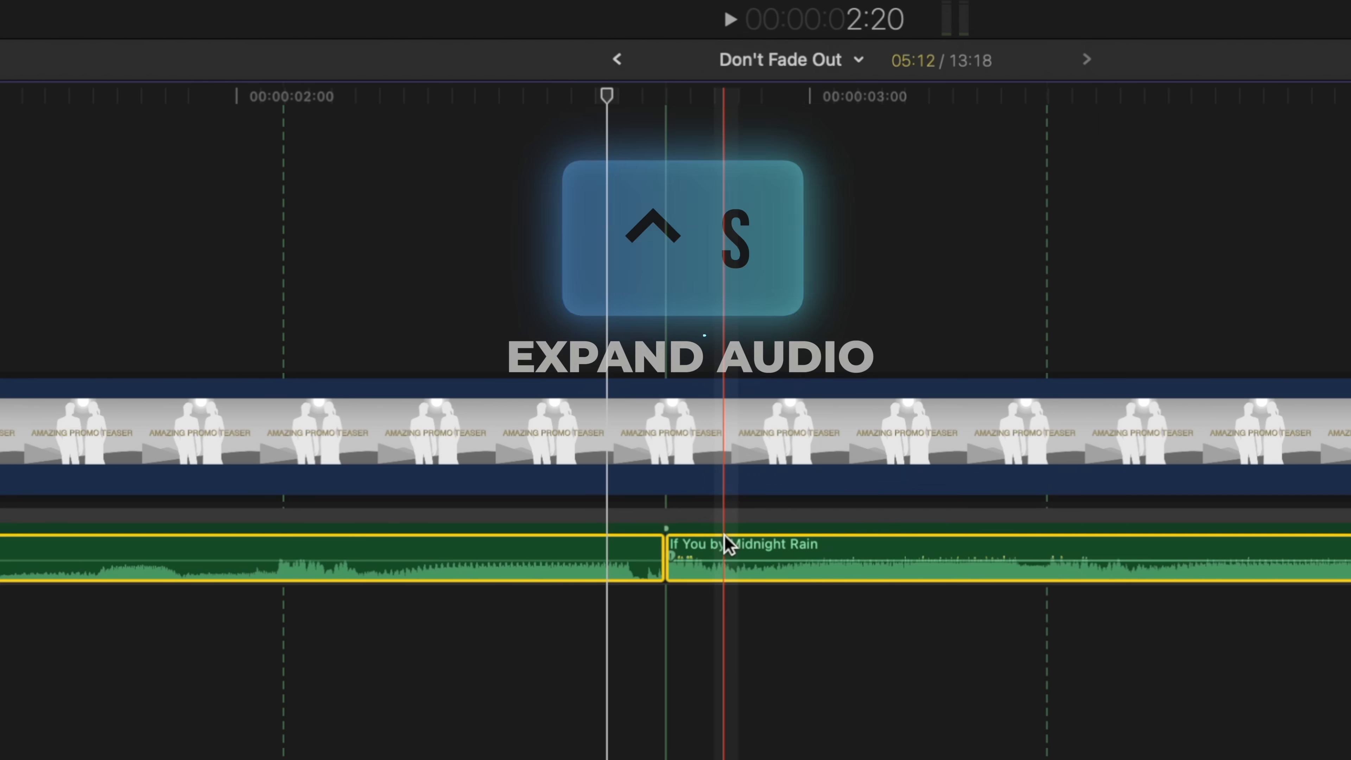
right_click(725, 537)
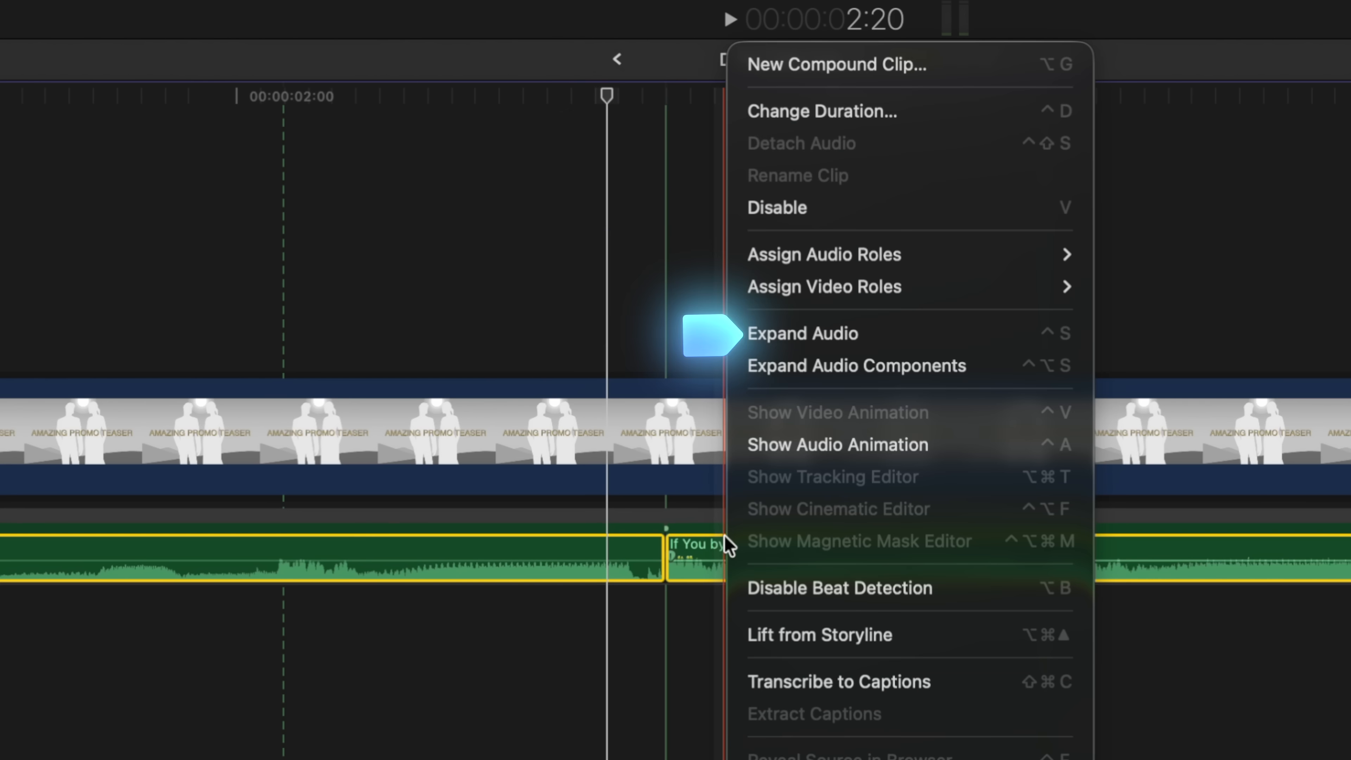
left_click(806, 346)
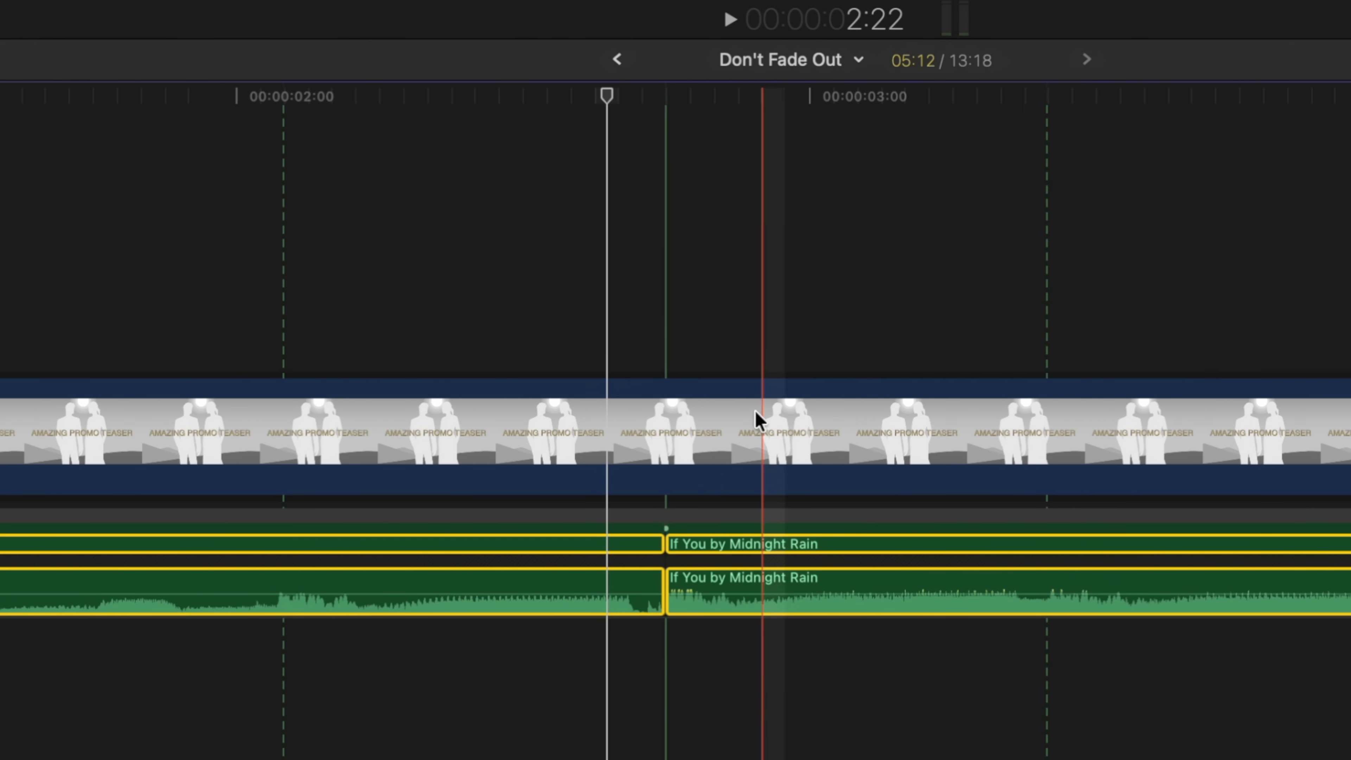
Extend the outgoing music clip's audio past the first edit point with a fade-out, and start the incoming clip's audio earlier, at 2:15.
left_click(662, 580)
mouse_move(659, 580)
left_mouse_down()
mouse_move(717, 561)
mouse_move(642, 589)
left_mouse_up()
left_click_drag(668, 672, 608, 670)
left_click(613, 660)
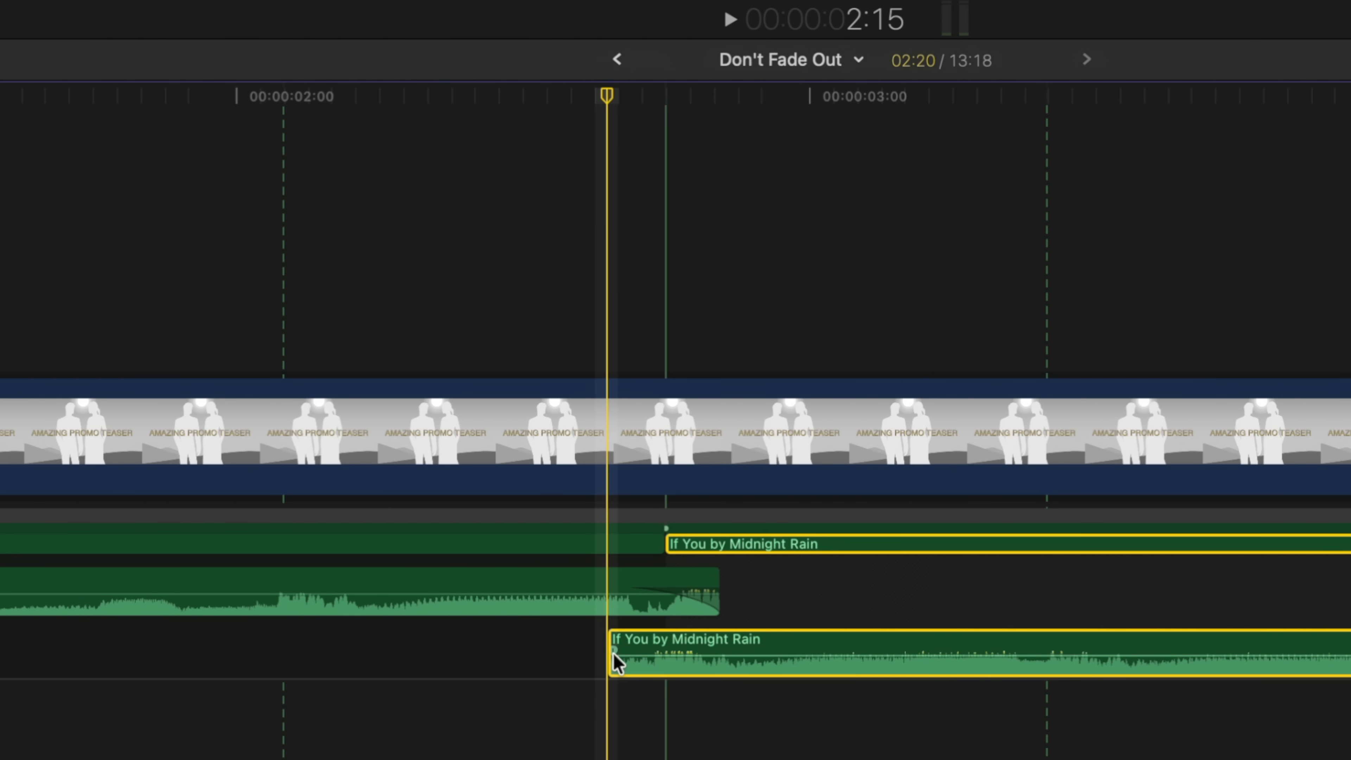
Add a curved fade-in to the incoming music clip's audio and extend its start further back under the outgoing clip.
right_click(614, 654)
left_click(736, 739)
left_click_drag(614, 654, 754, 642)
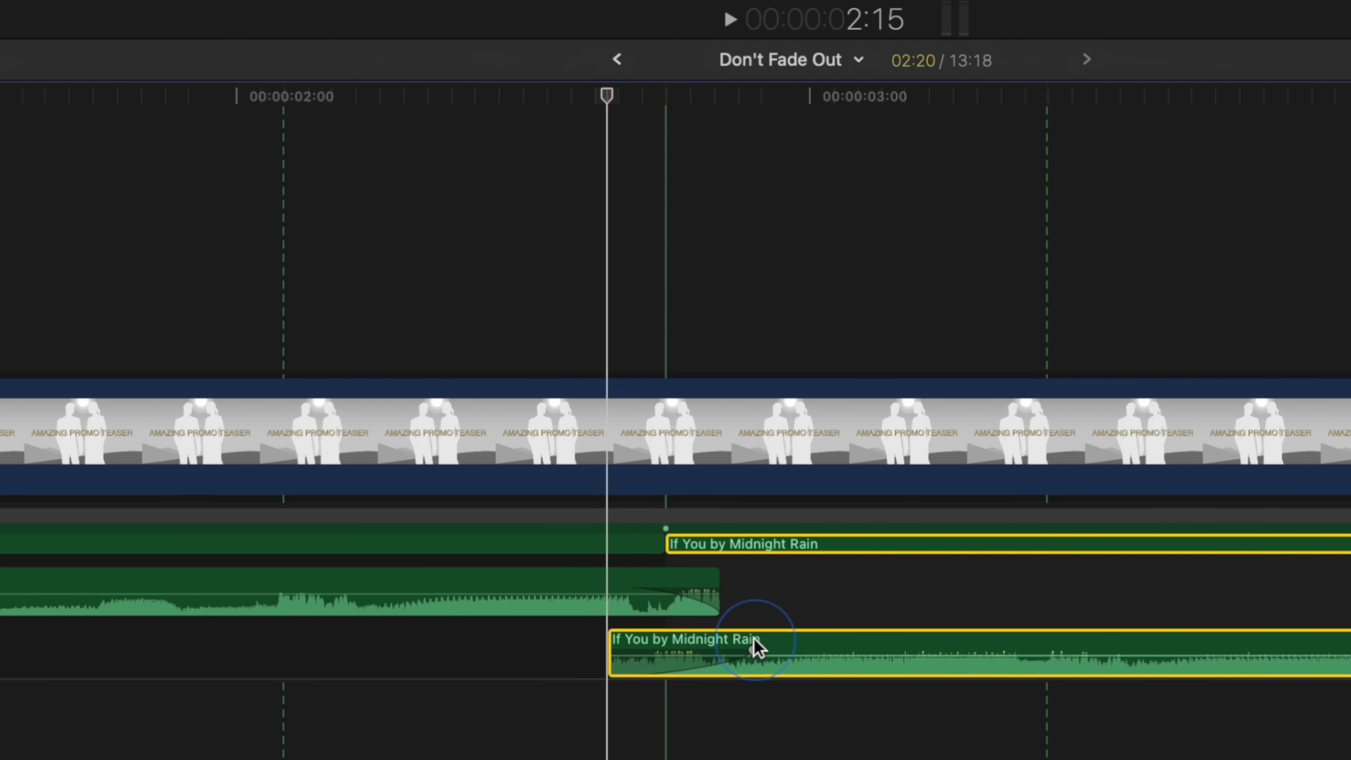
left_click_drag(610, 655, 537, 652)
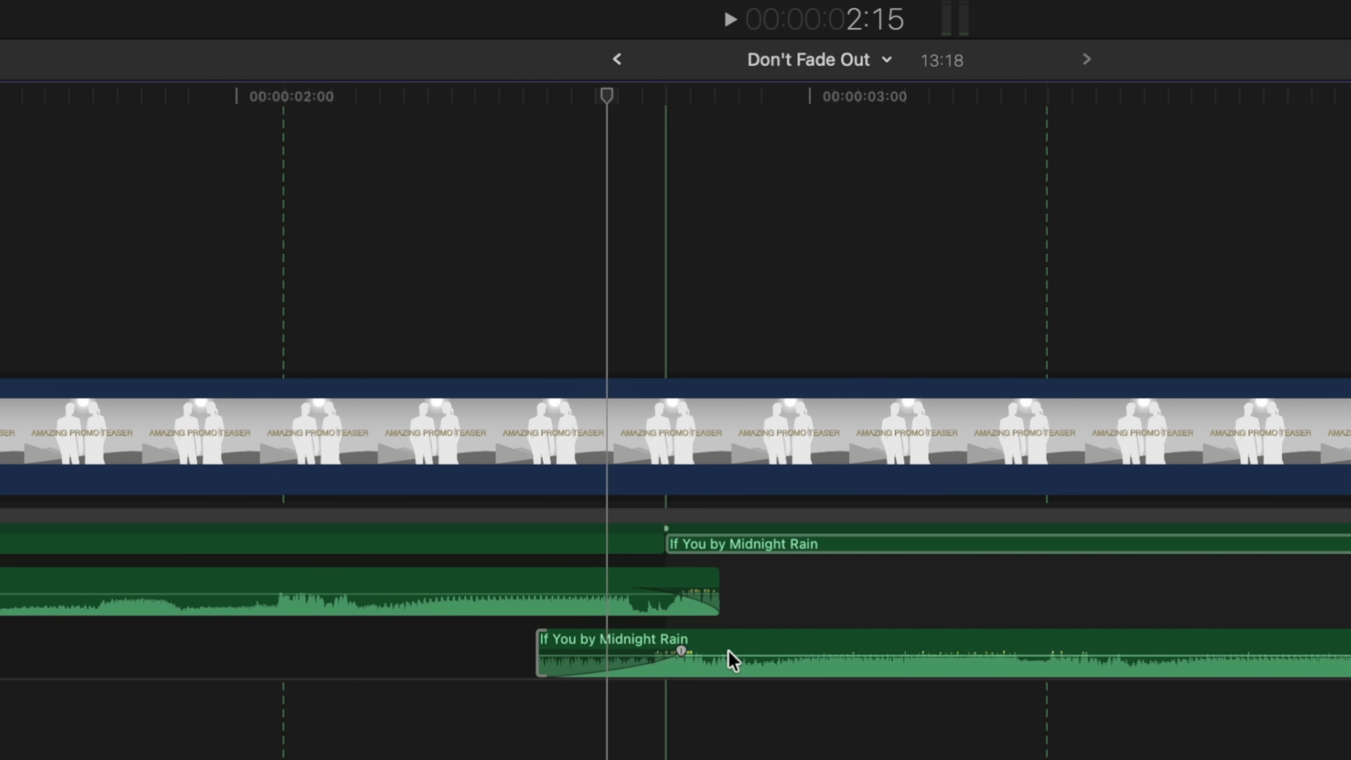